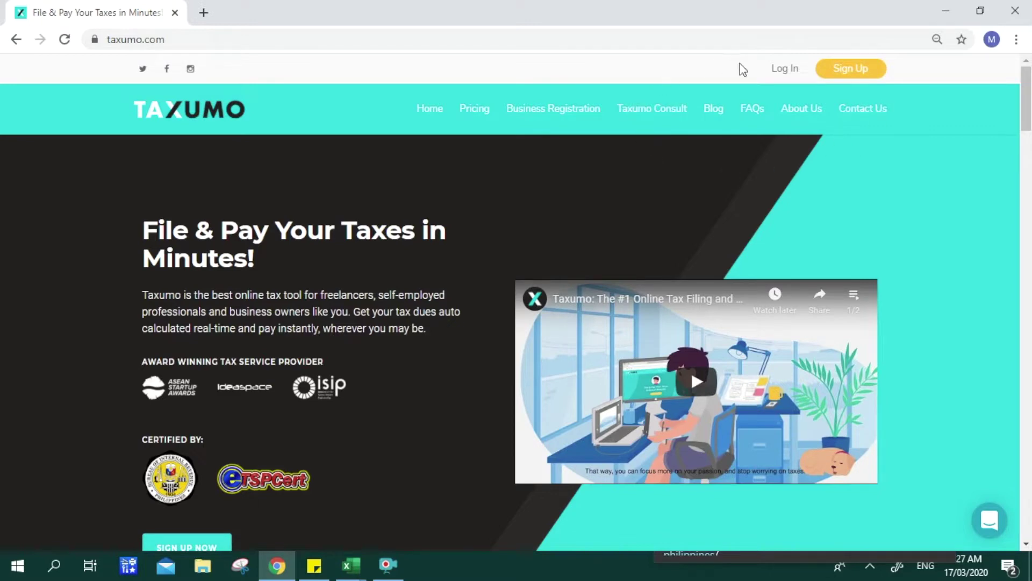
Go from the taxumo.com home page to the Log In page.
click(781, 75)
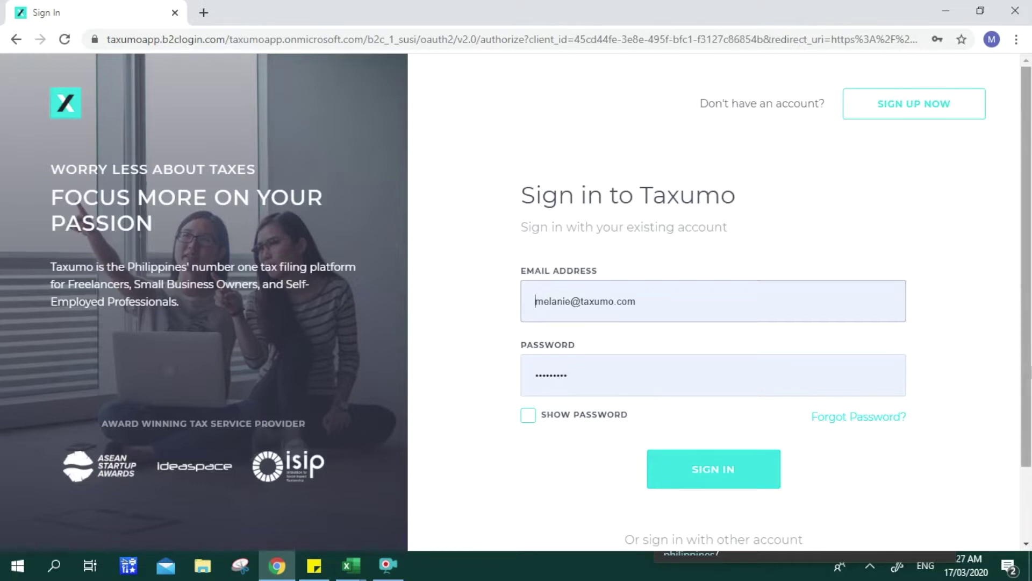
Sign in with the saved email and password to reach the Dashboard 2020 overview.
drag(1029, 373, 1030, 455)
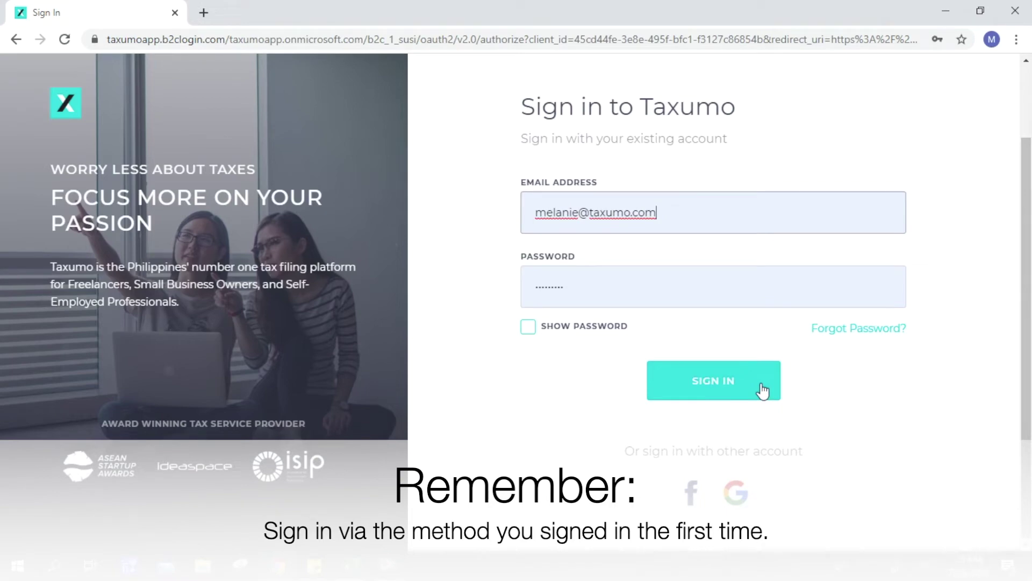
click(763, 391)
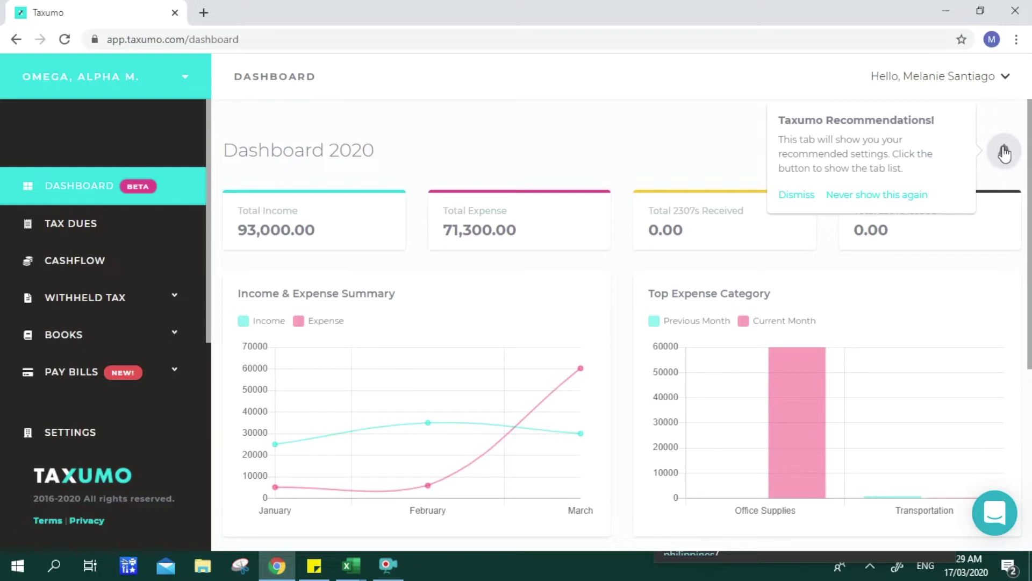
Dismiss the recommendations popup and view My Account's plan, transaction history and cards.
click(792, 195)
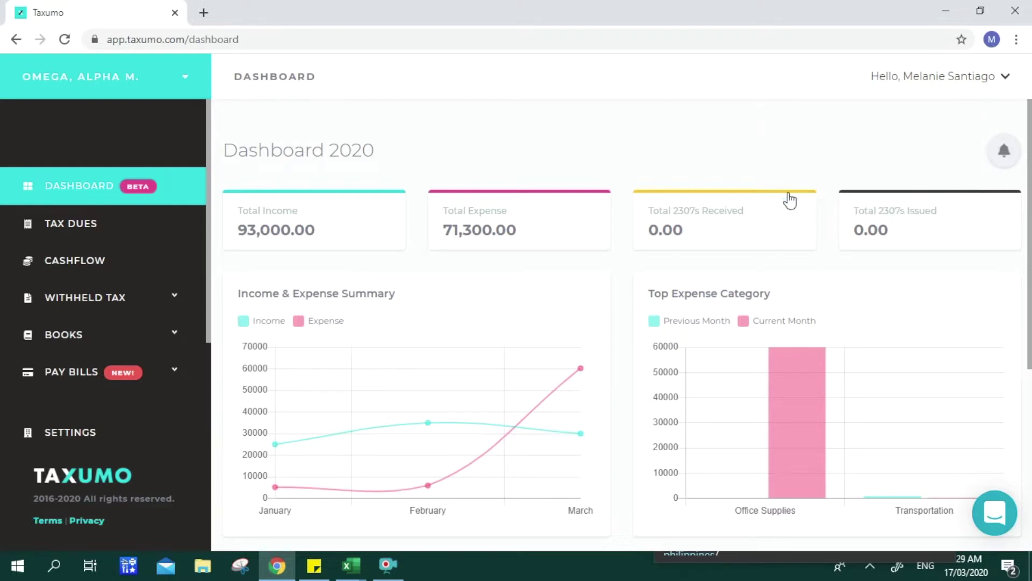
click(1005, 78)
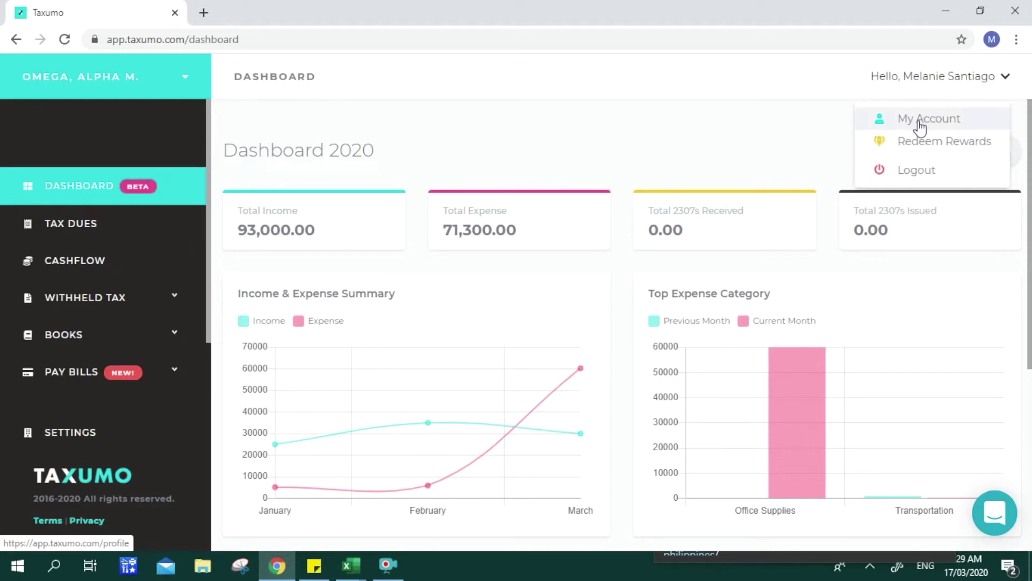
click(920, 123)
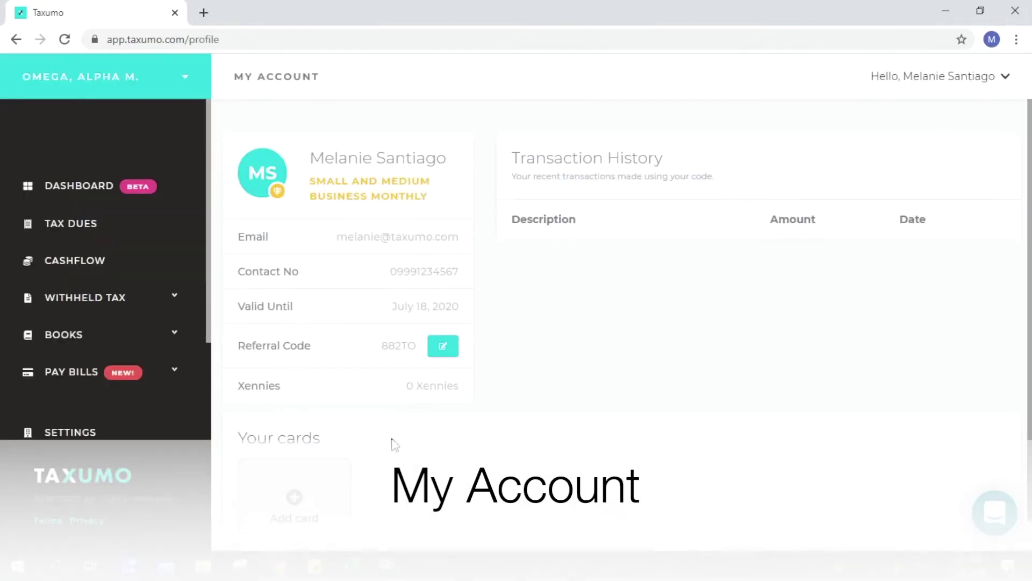
drag(1028, 263, 1029, 301)
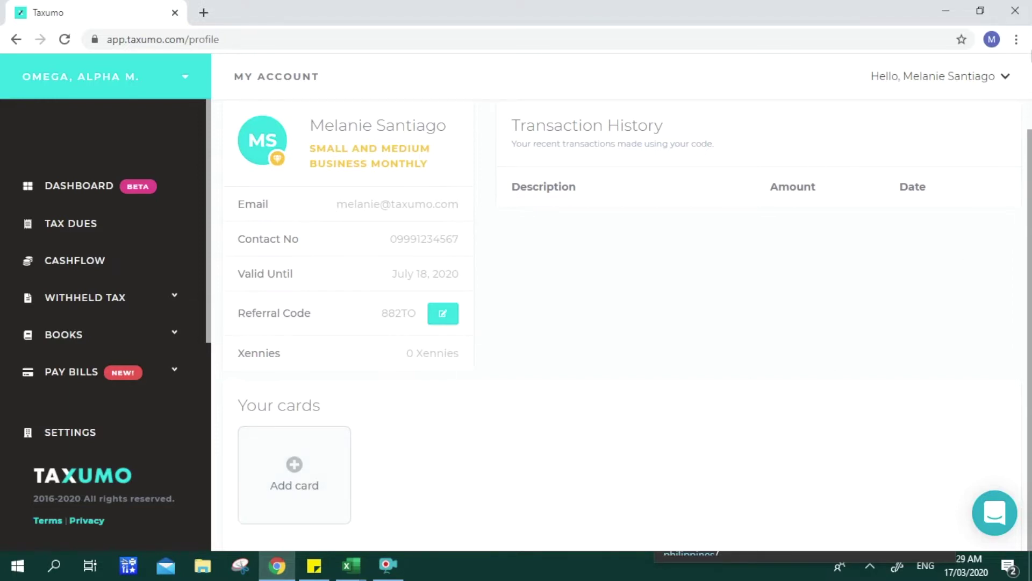
Browse the Redeem Rewards partner promos, then show the sidebar's company choices.
click(1006, 77)
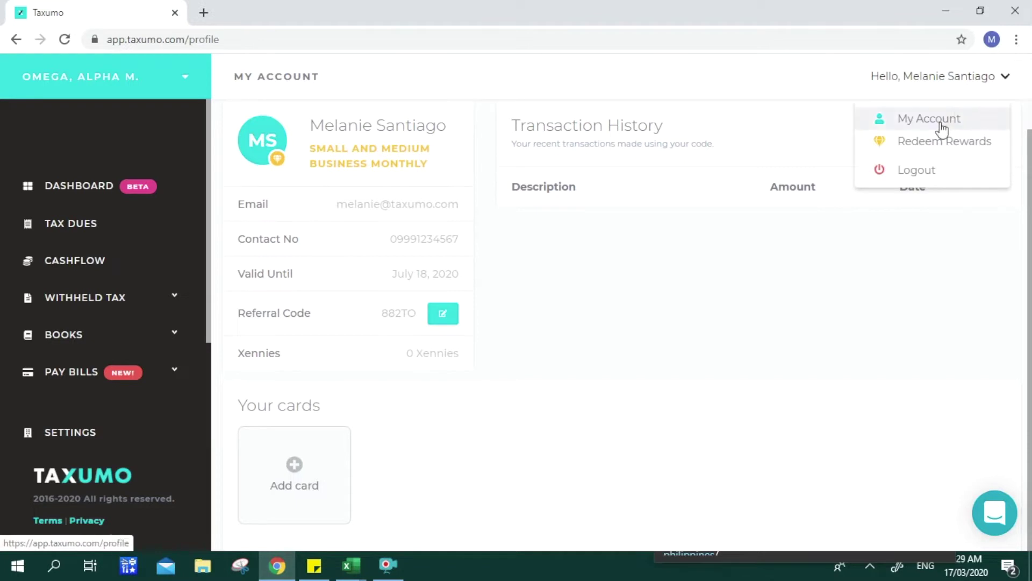
click(931, 147)
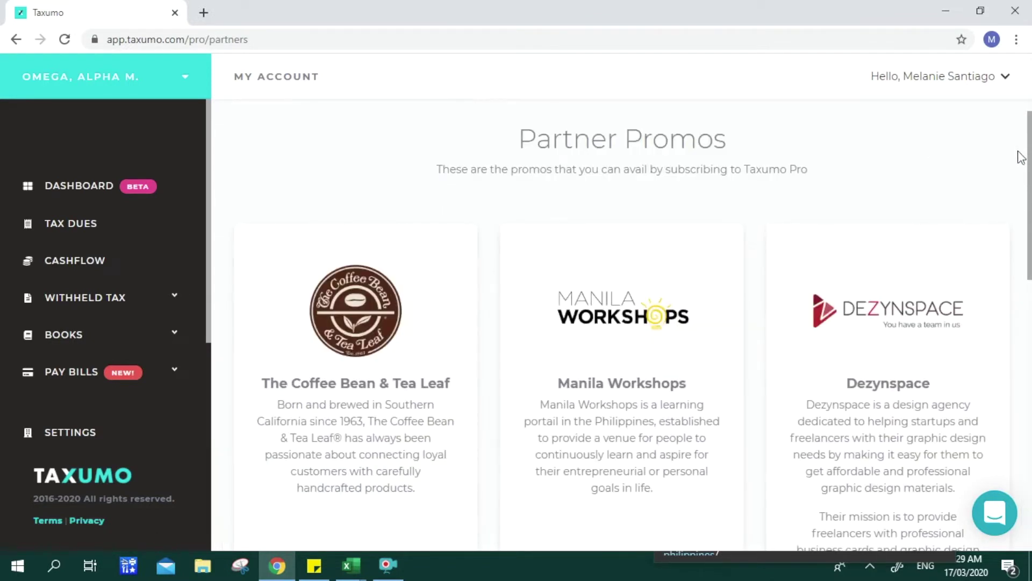
mouse_move(1030, 164)
mouse_down()
mouse_move(1030, 434)
mouse_move(1009, 283)
mouse_move(1014, 169)
mouse_up()
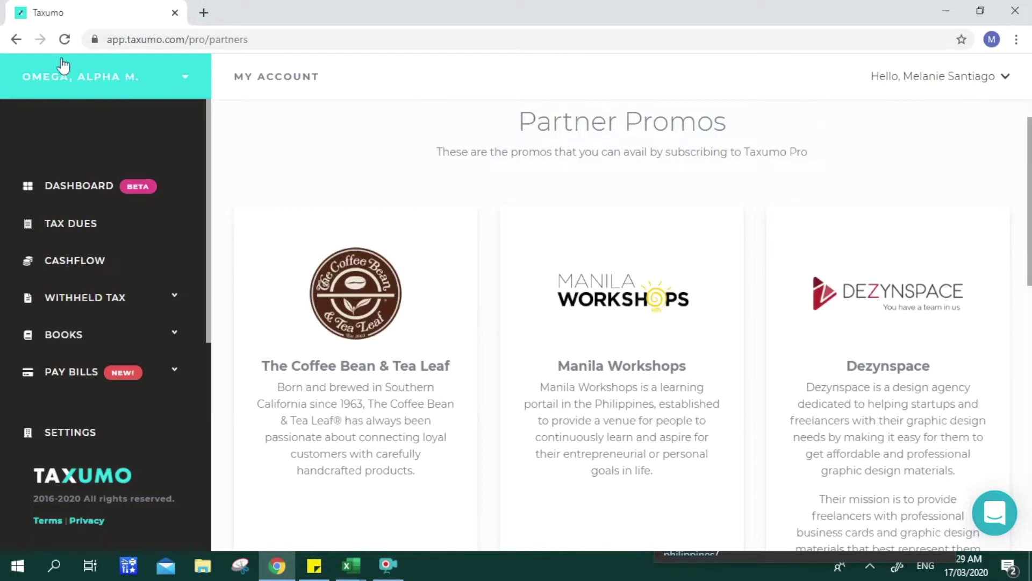
click(184, 82)
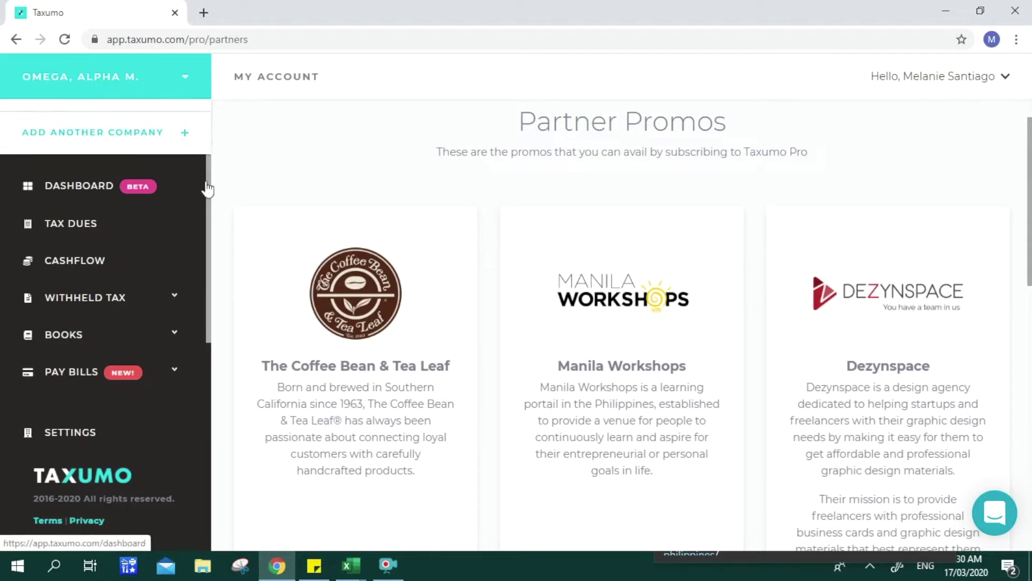
Review the Dashboard charts and Past Filings notice, then go to the Settings page.
click(86, 193)
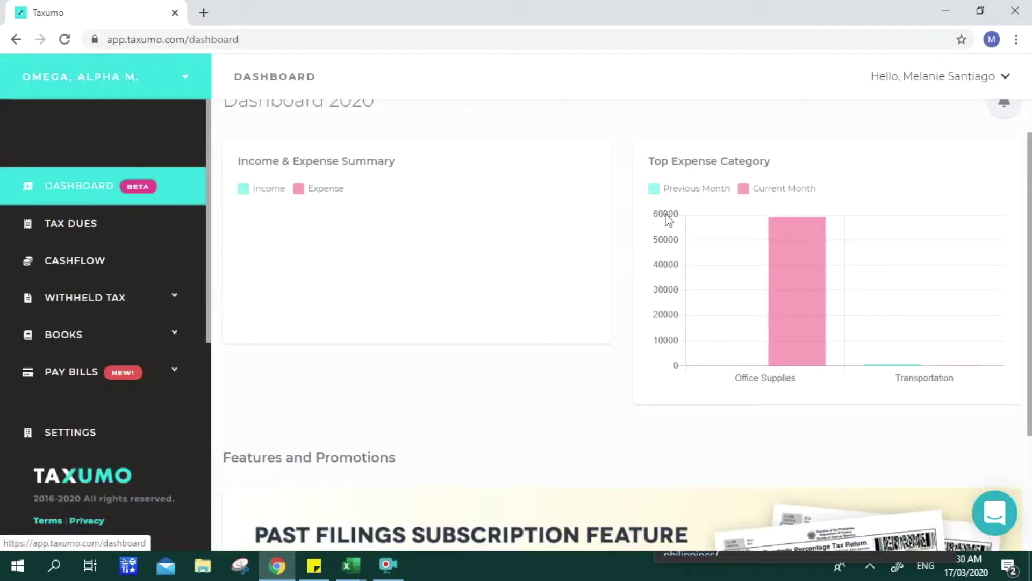
scroll(1027, 220, up, 2)
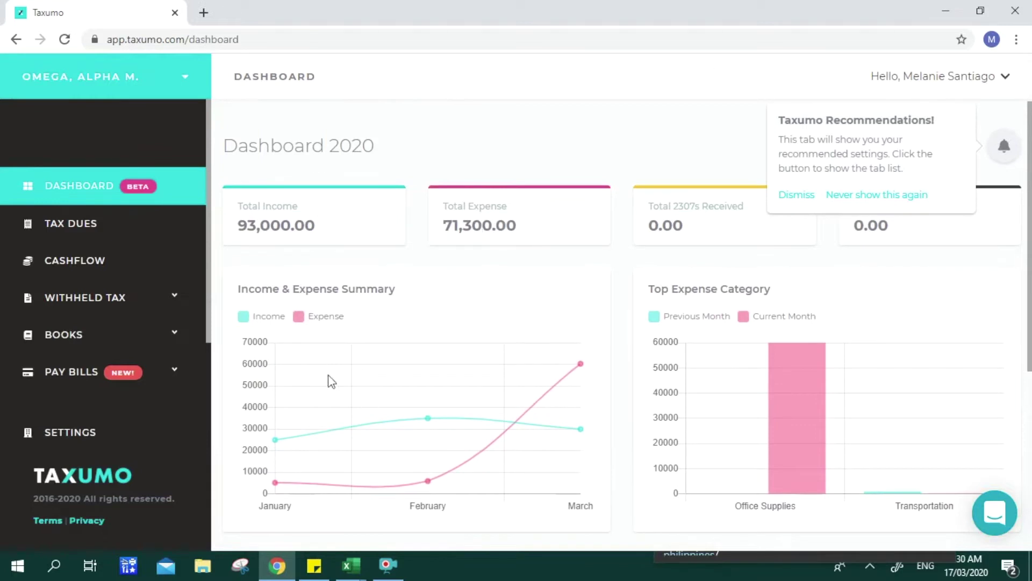
scroll(1029, 288, down, 4)
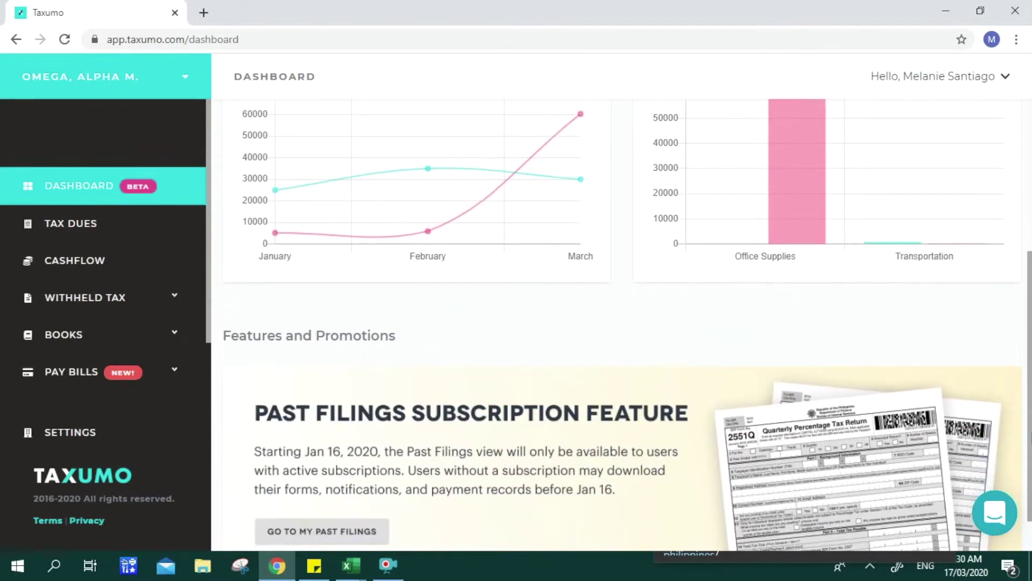
scroll(1028, 347, up, 3)
scroll(1028, 347, down, 1)
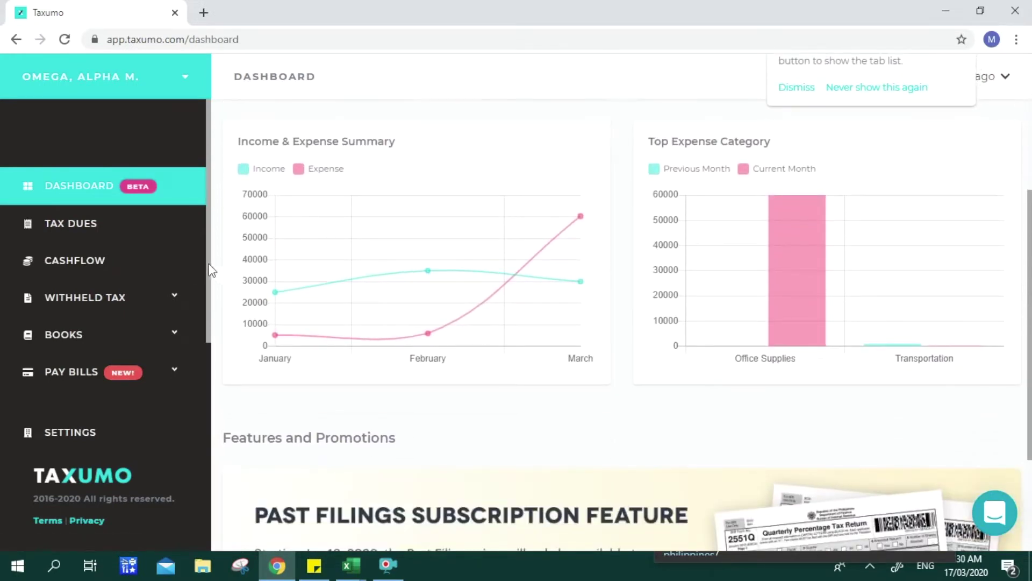
drag(211, 269, 210, 313)
click(75, 379)
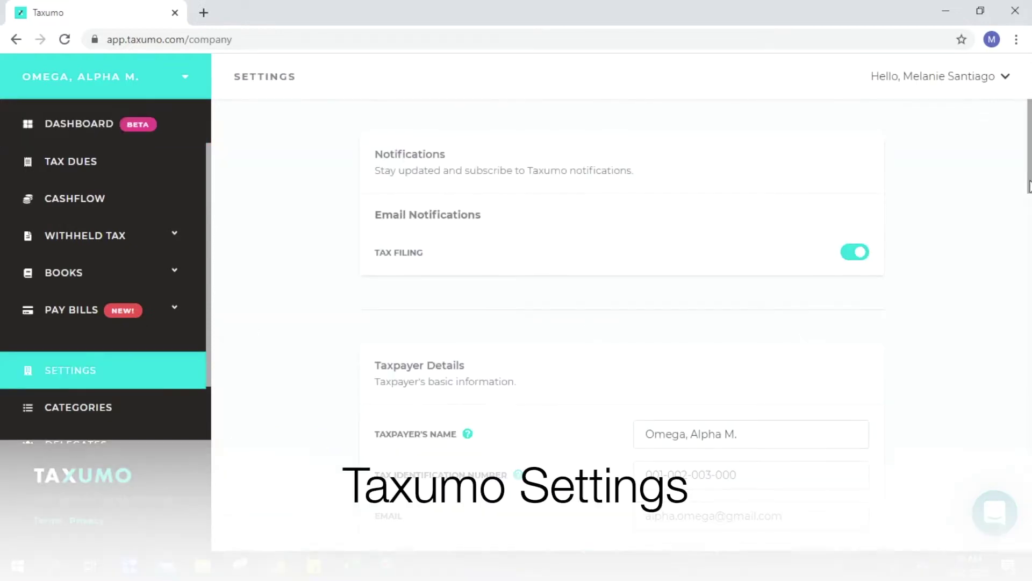
Scroll past Taxpayer Details (RDO 132 East Davao City, Single) to Business Profile.
scroll(622, 323, down, 1)
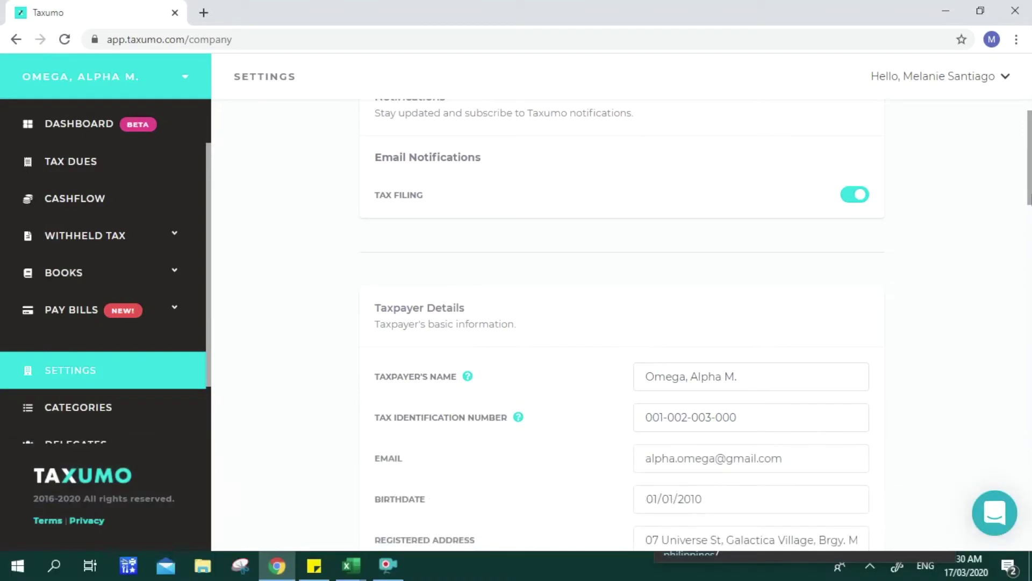
scroll(622, 323, down, 2)
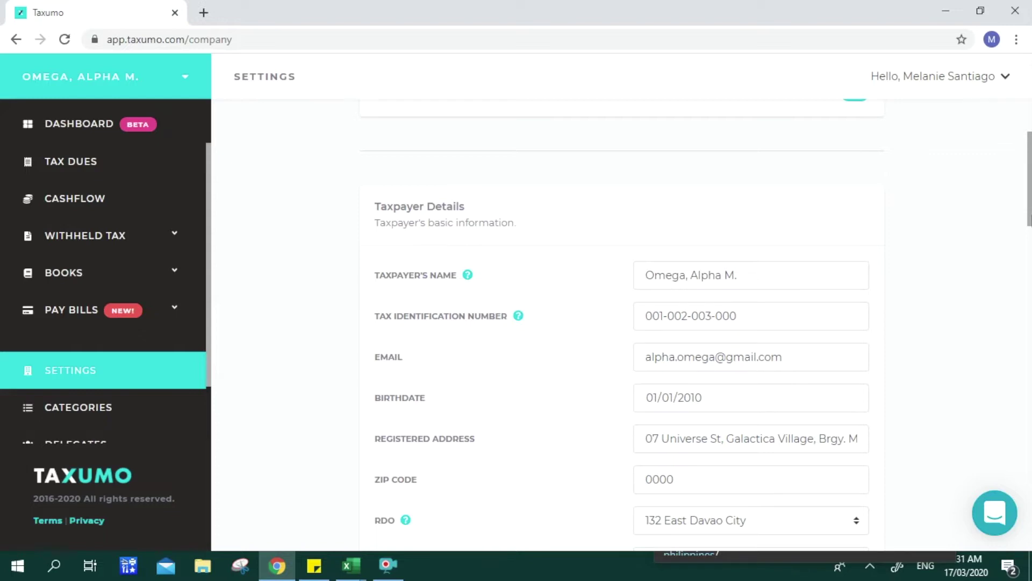
drag(1030, 218, 1030, 232)
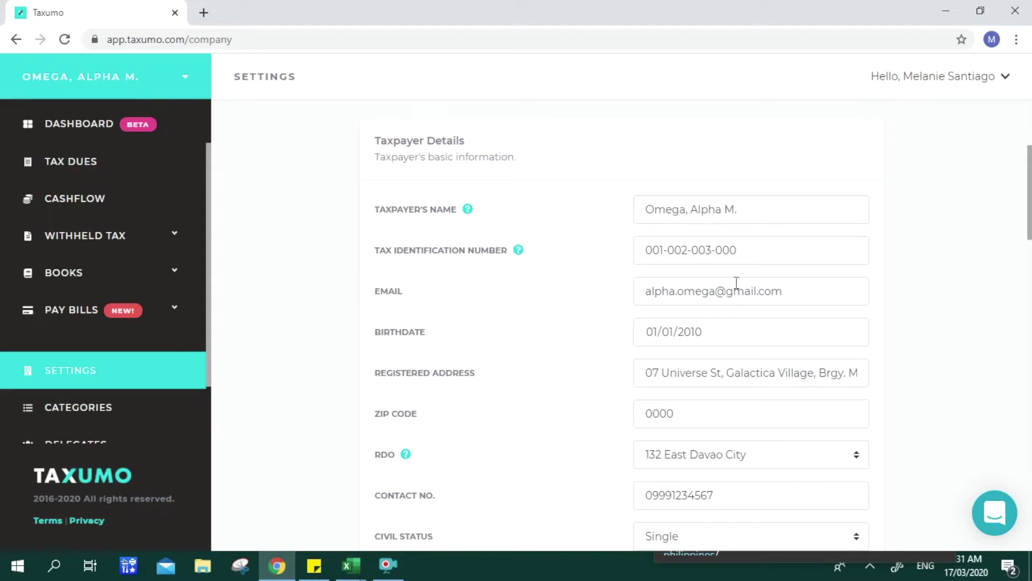
drag(1028, 225, 1030, 237)
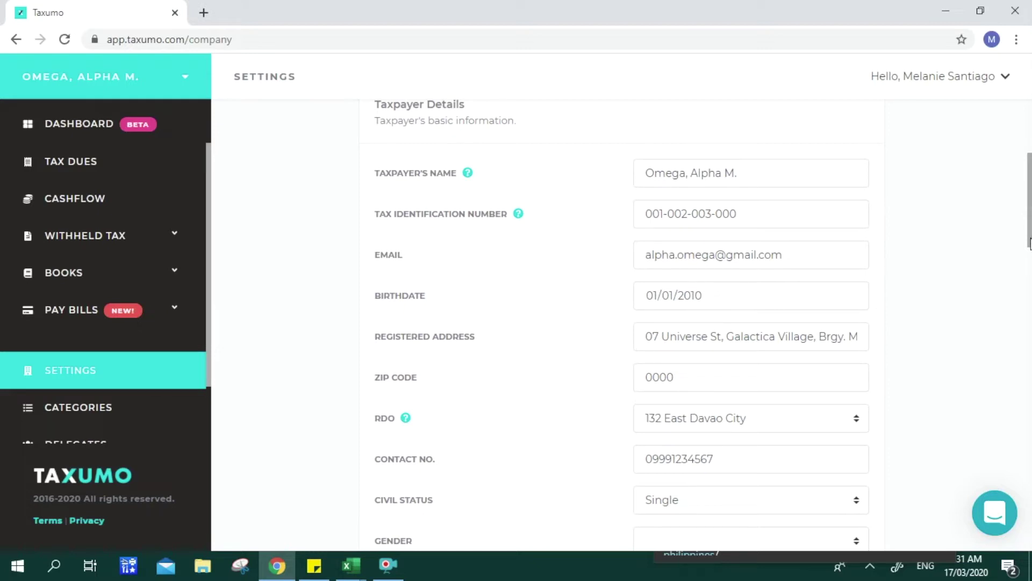
scroll(1029, 243, down, 2)
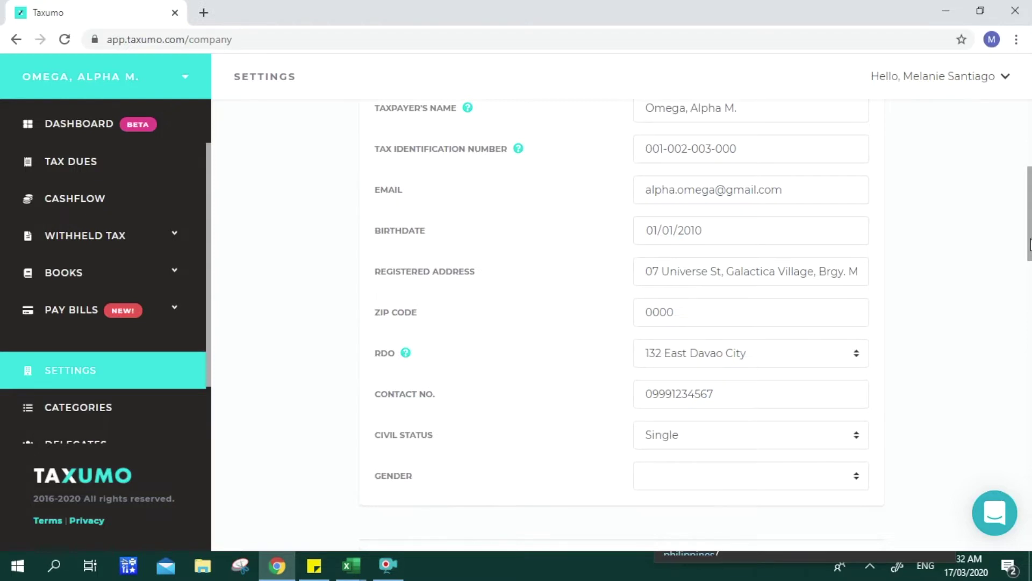
scroll(1030, 245, down, 8)
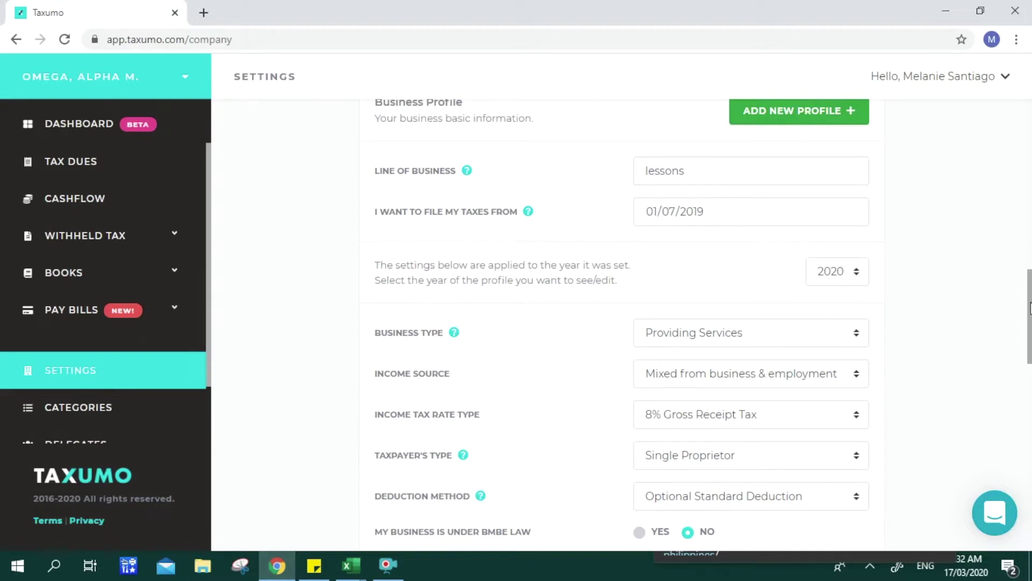
Keep Income Source as mixed business and employment and show the Income Tax Rate Type options.
scroll(1029, 315, down, 1)
scroll(1030, 314, down, 1)
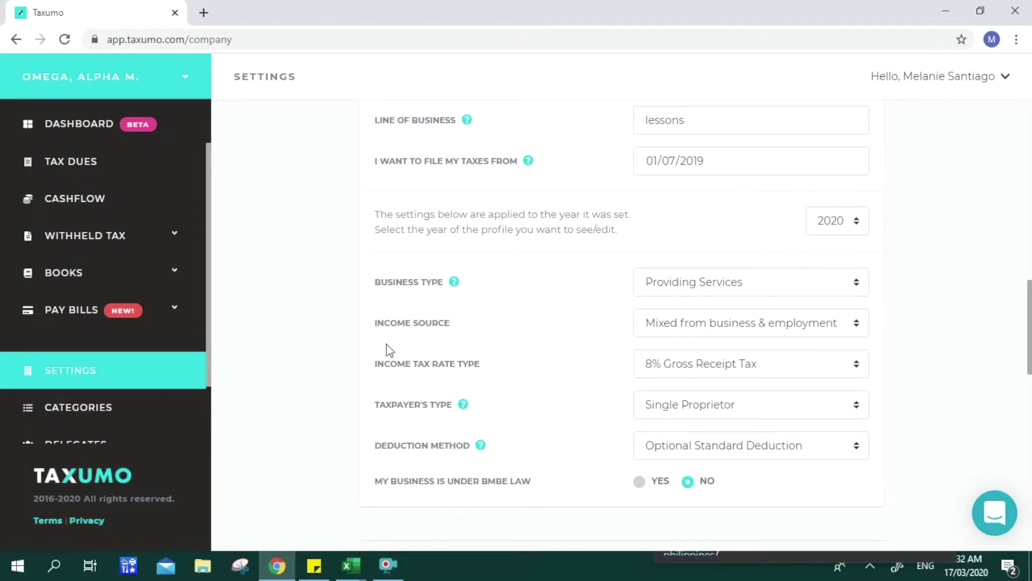
click(847, 335)
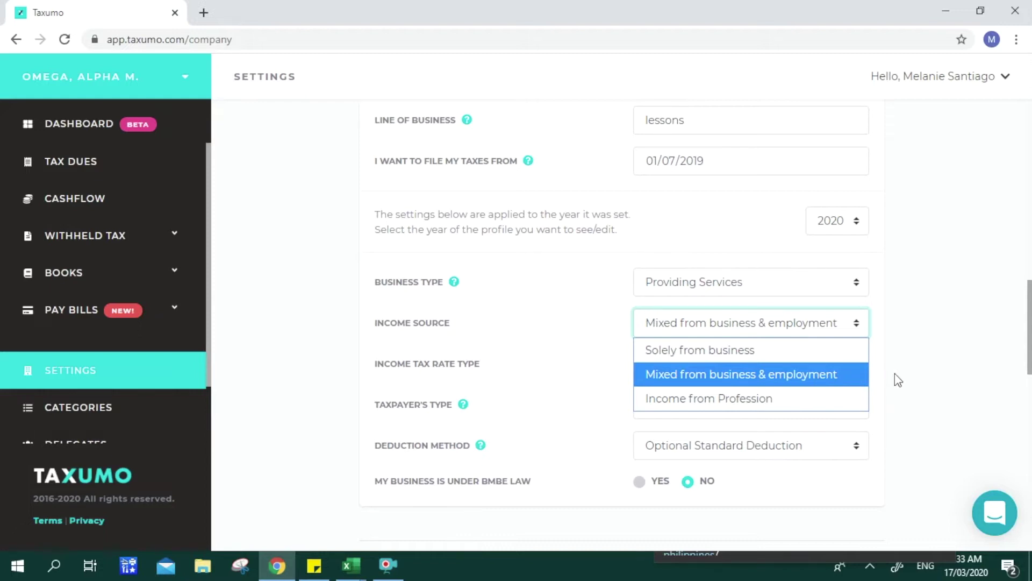
click(819, 381)
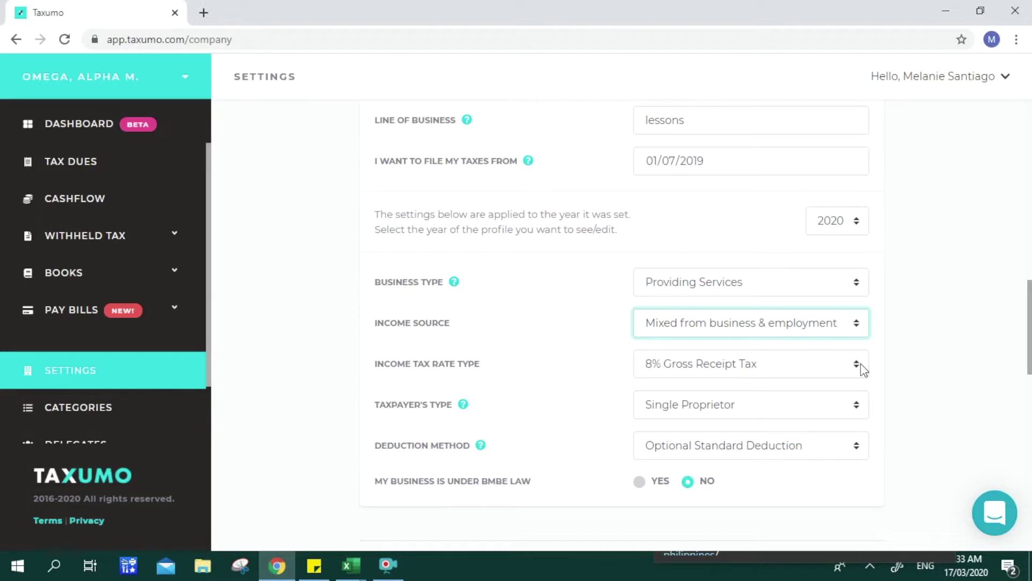
click(863, 369)
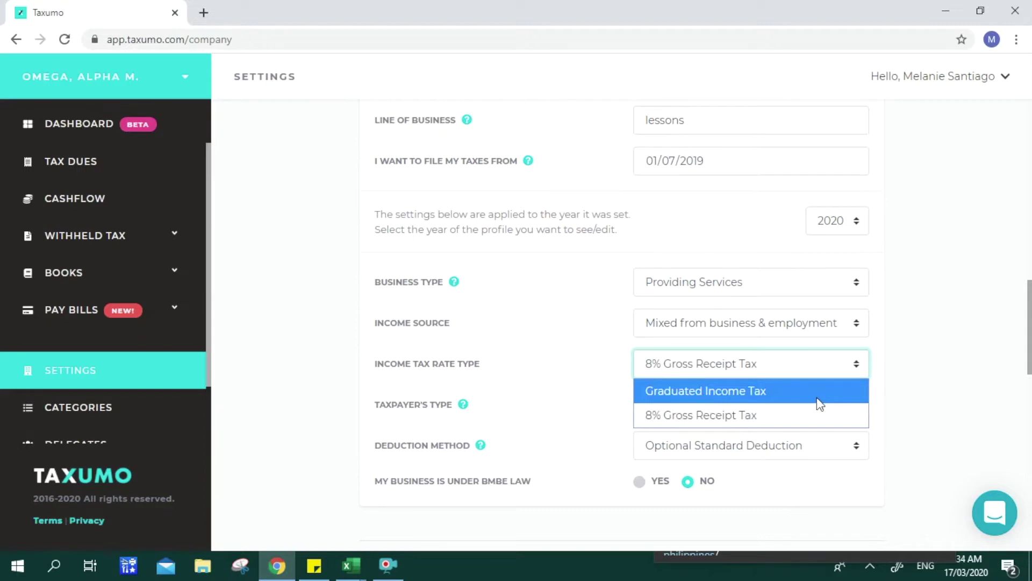
Make Graduated Income Tax the 2020 rate type and show the Deduction Method options.
click(820, 393)
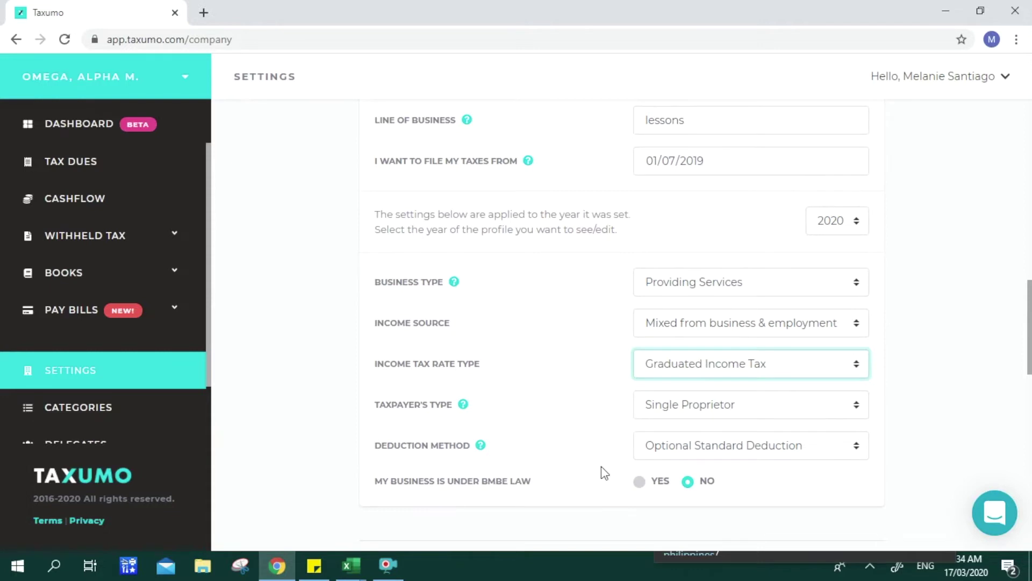
click(787, 456)
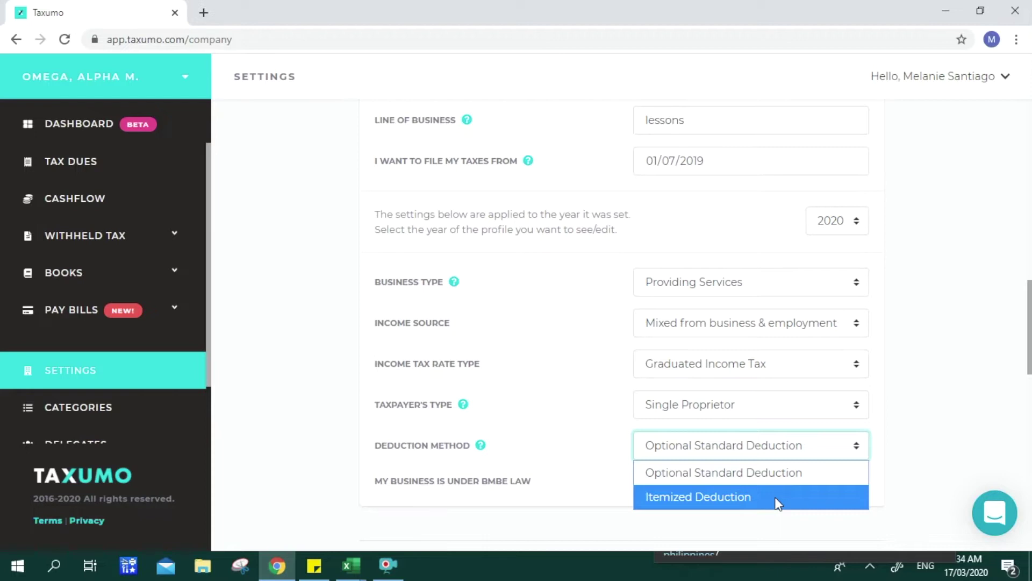
Set the 2020 deduction method to Itemized Deduction, leaving taxpayer type as Single Proprietor.
click(778, 498)
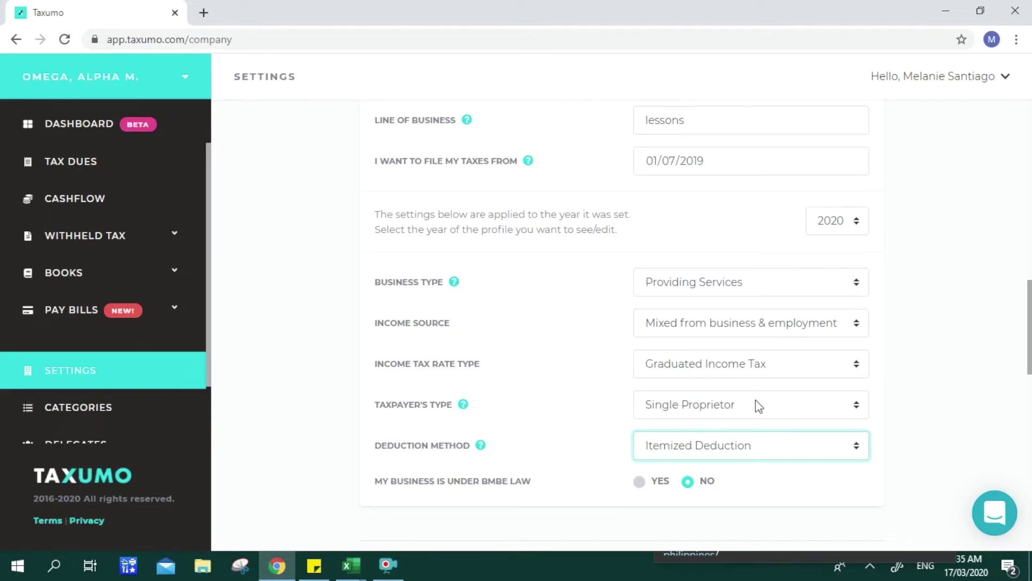
click(792, 410)
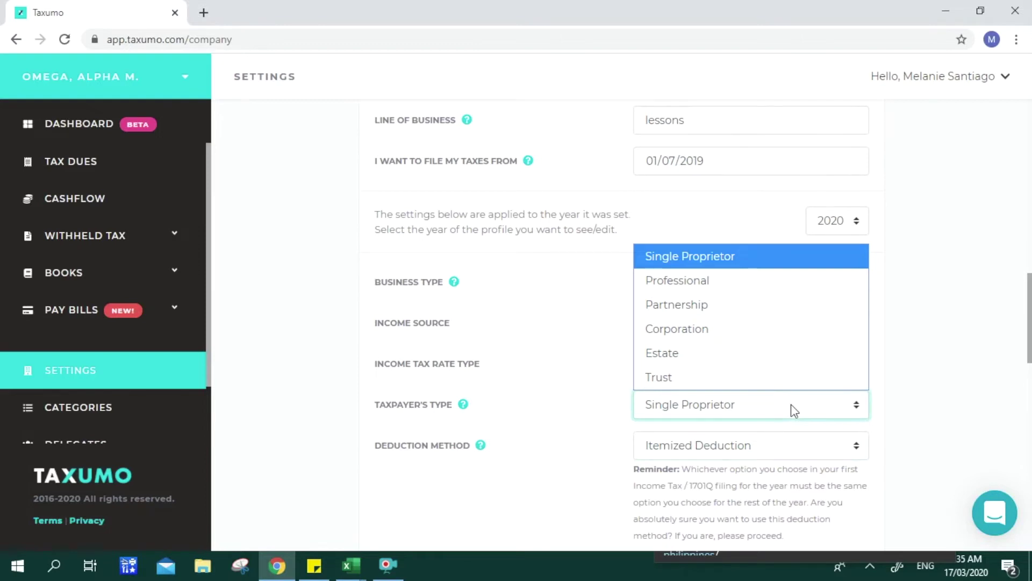
click(559, 412)
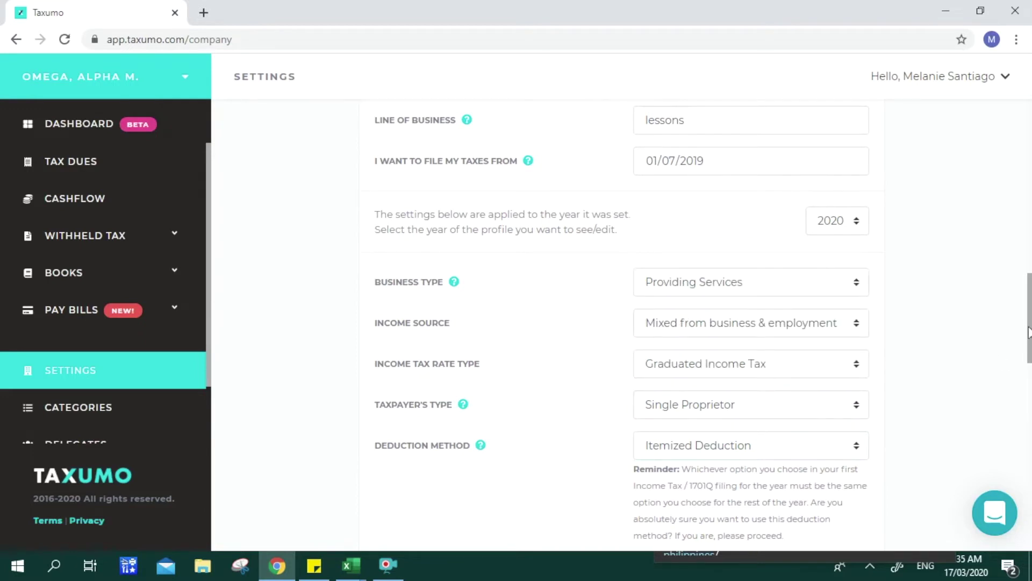
drag(1030, 336, 1029, 377)
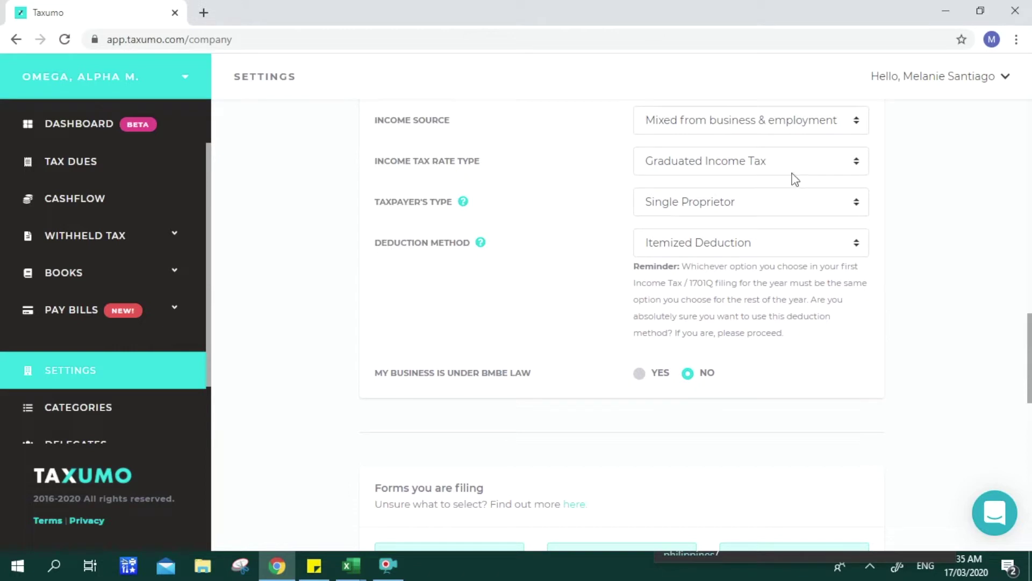
drag(1029, 357, 1030, 329)
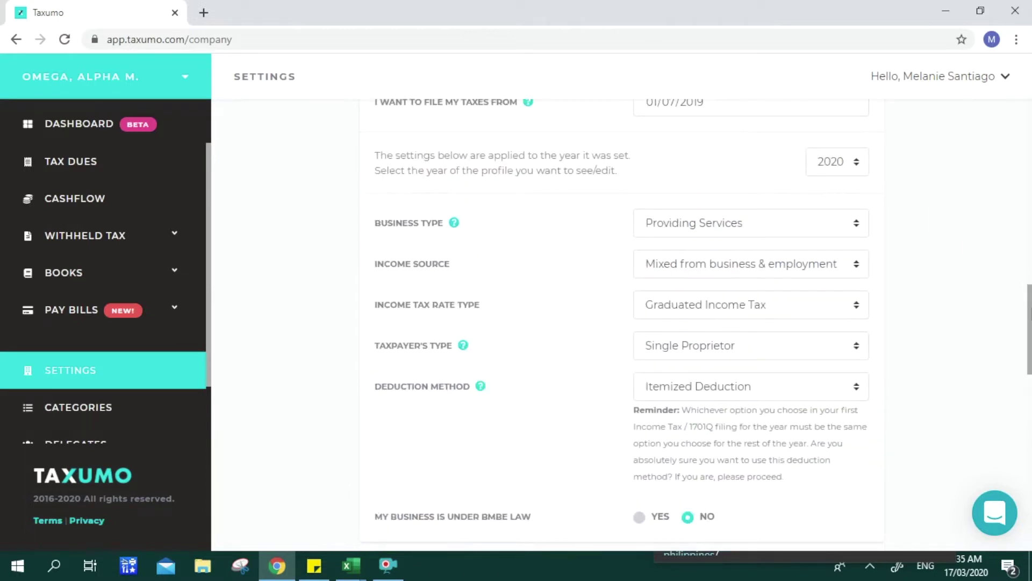
drag(1029, 329, 1029, 291)
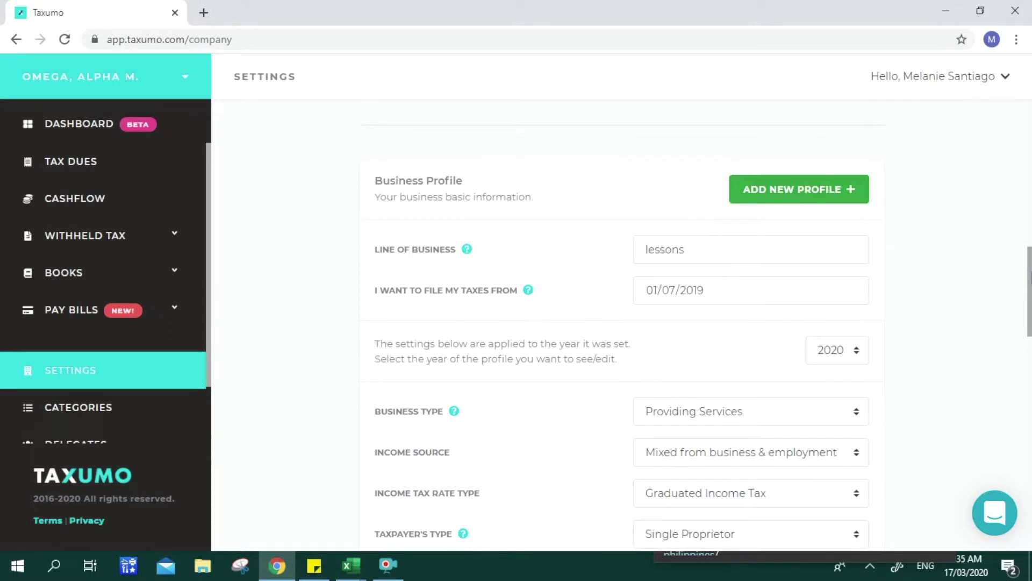
Show the 2019 business profile, then start an empty new business profile form.
click(858, 352)
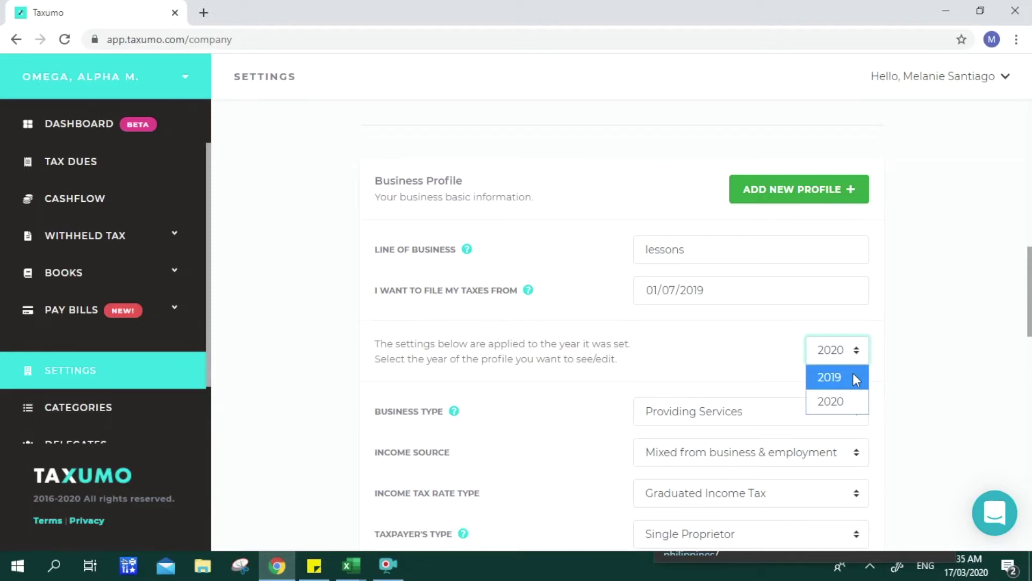
click(857, 379)
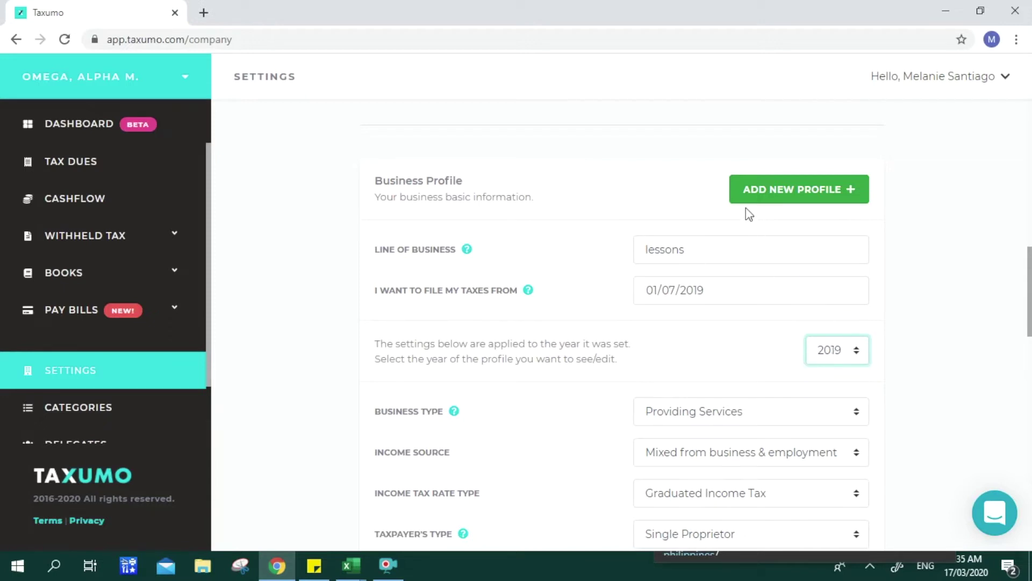
click(801, 203)
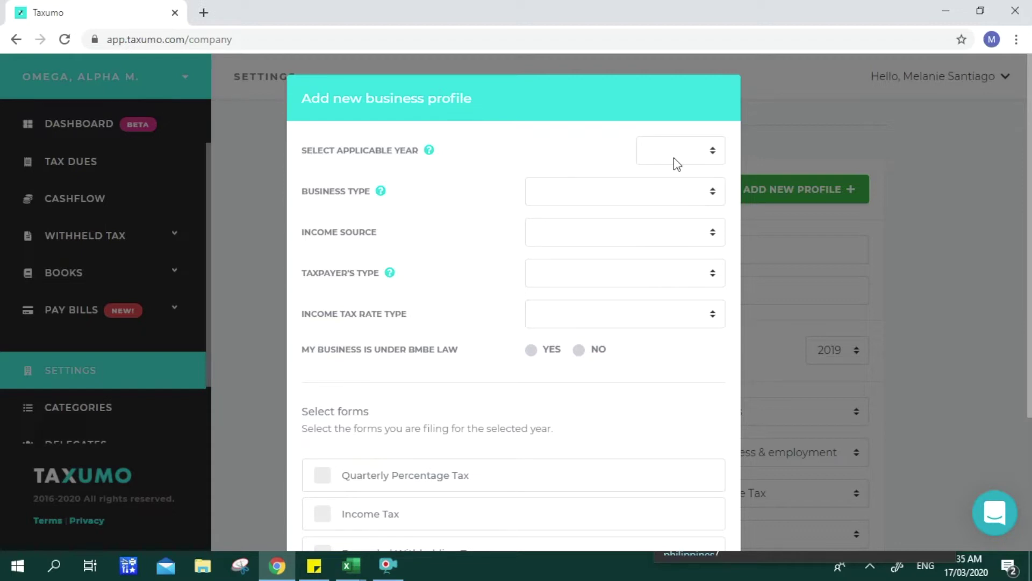
Close the Add new business profile form and scroll to the 2019 profile's filed forms.
click(1024, 317)
drag(1030, 323, 1026, 402)
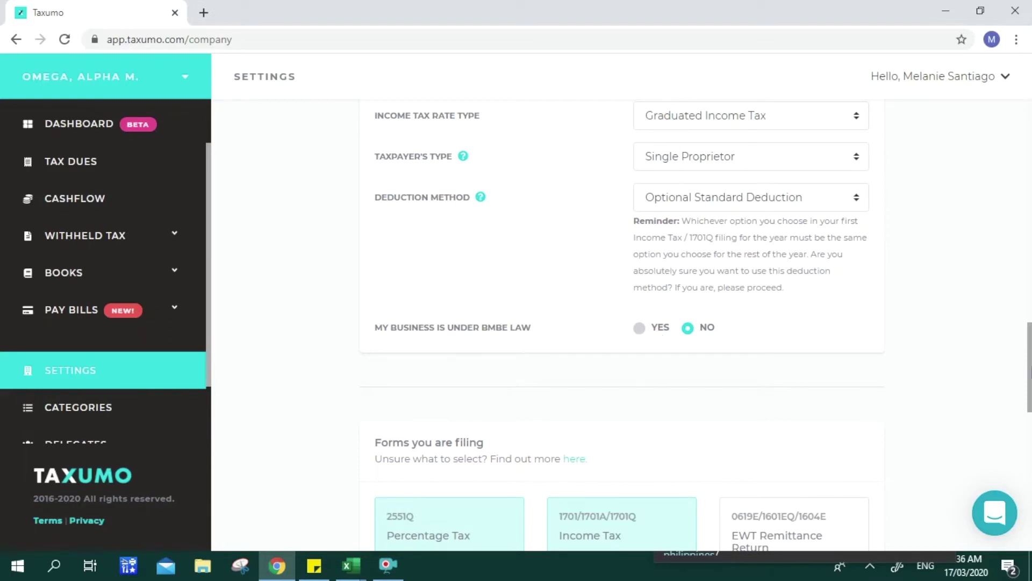
scroll(621, 313, down, 5)
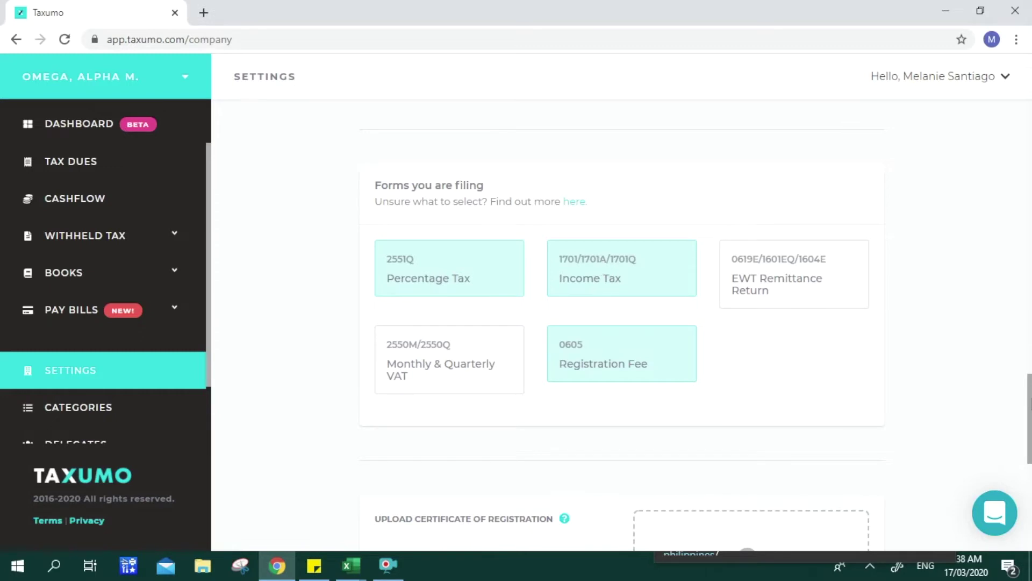
Save the taxpayer settings and go to the Cashflow page showing March 2020 records.
scroll(623, 322, down, 6)
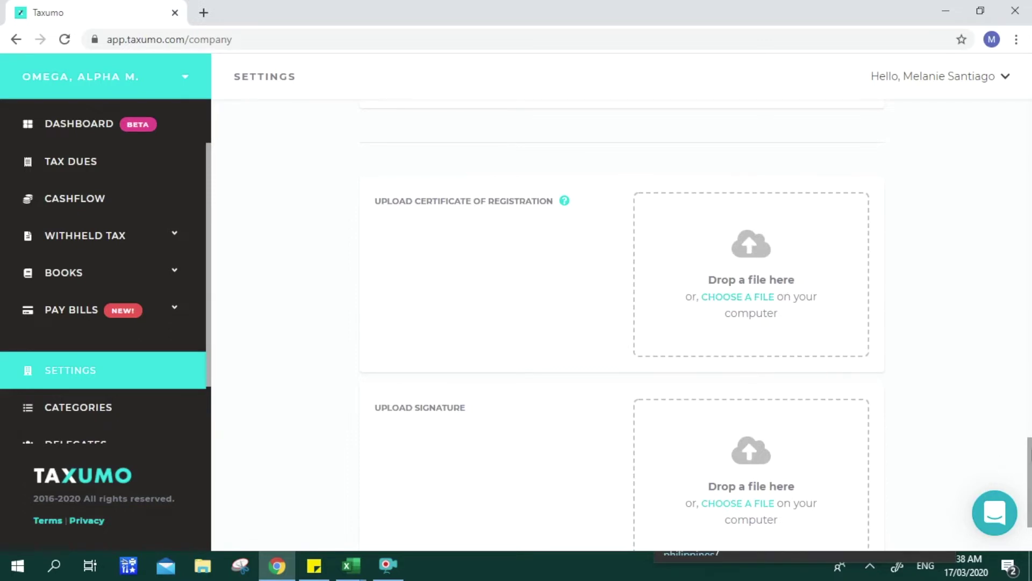
scroll(1029, 479, down, 2)
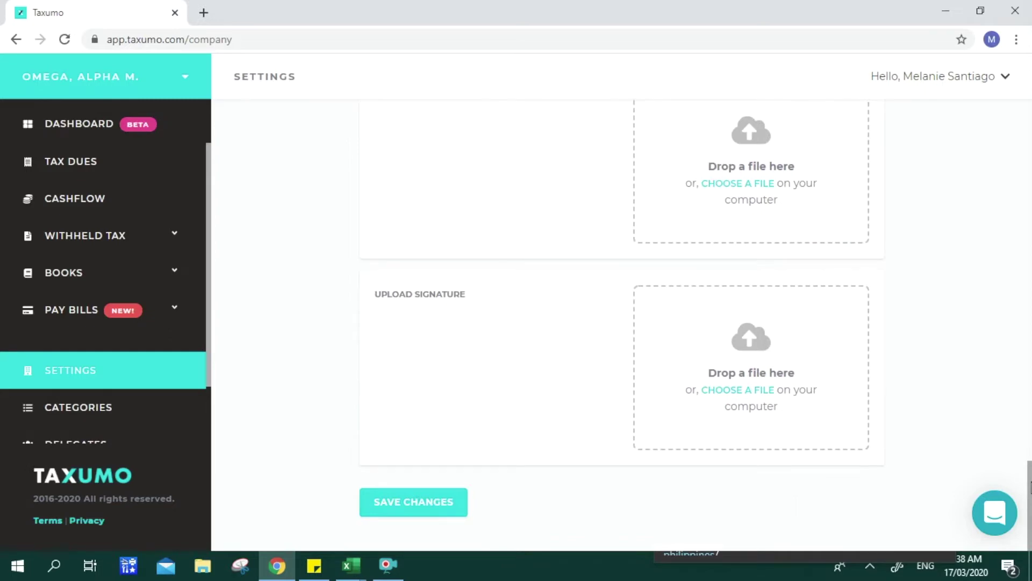
drag(1030, 487, 1027, 182)
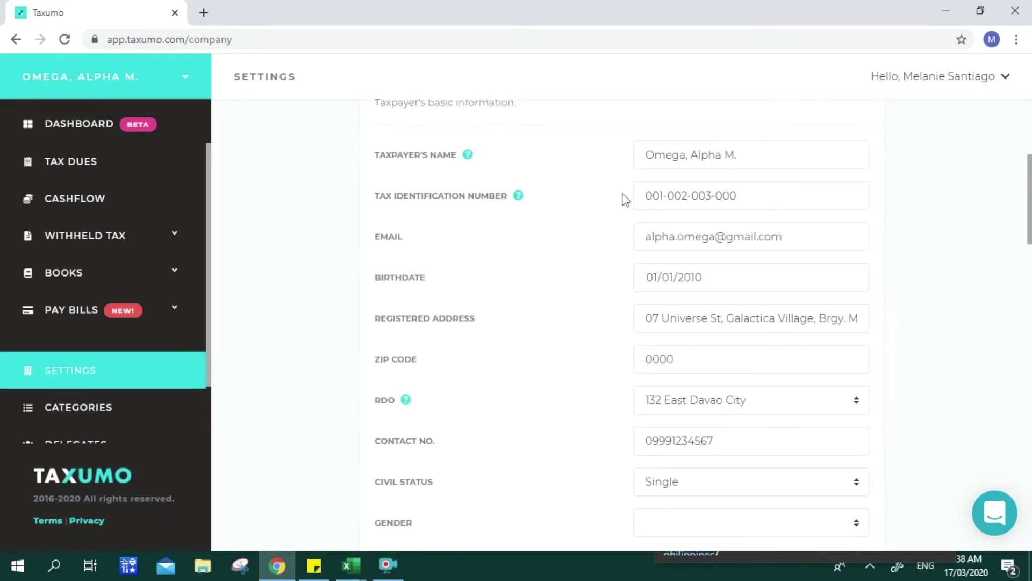
drag(1028, 220, 1029, 538)
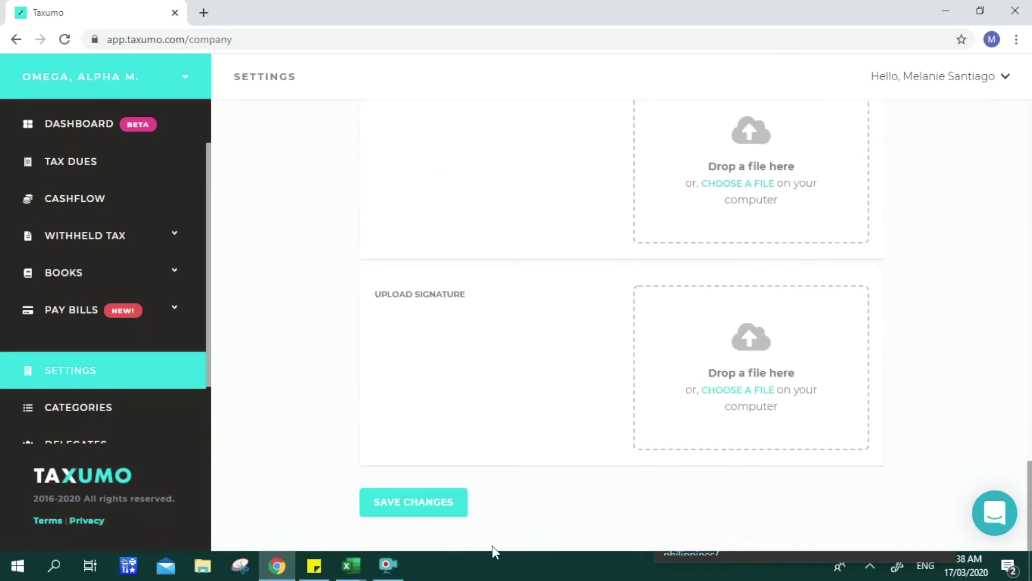
click(460, 516)
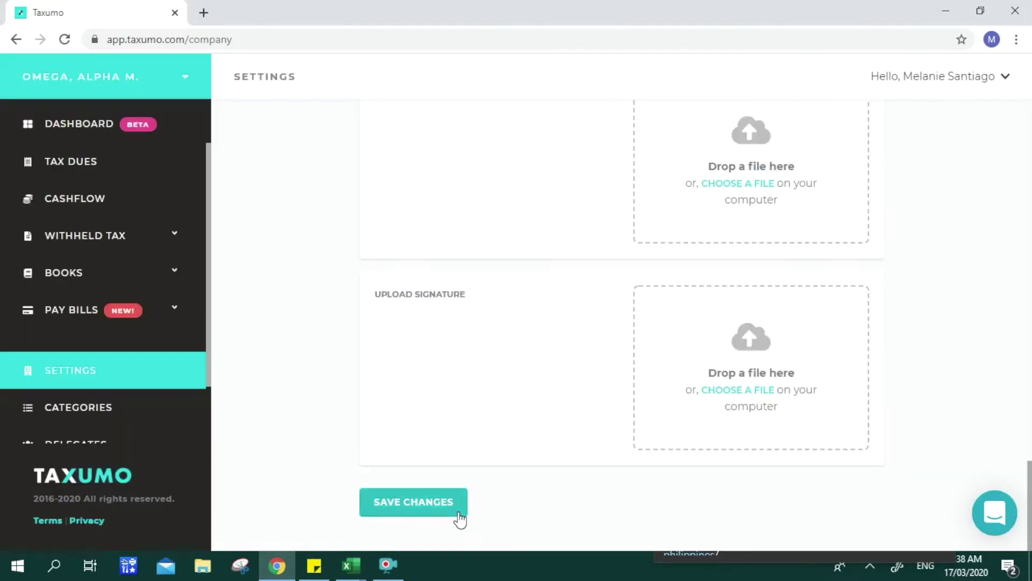
drag(208, 368, 207, 276)
click(77, 259)
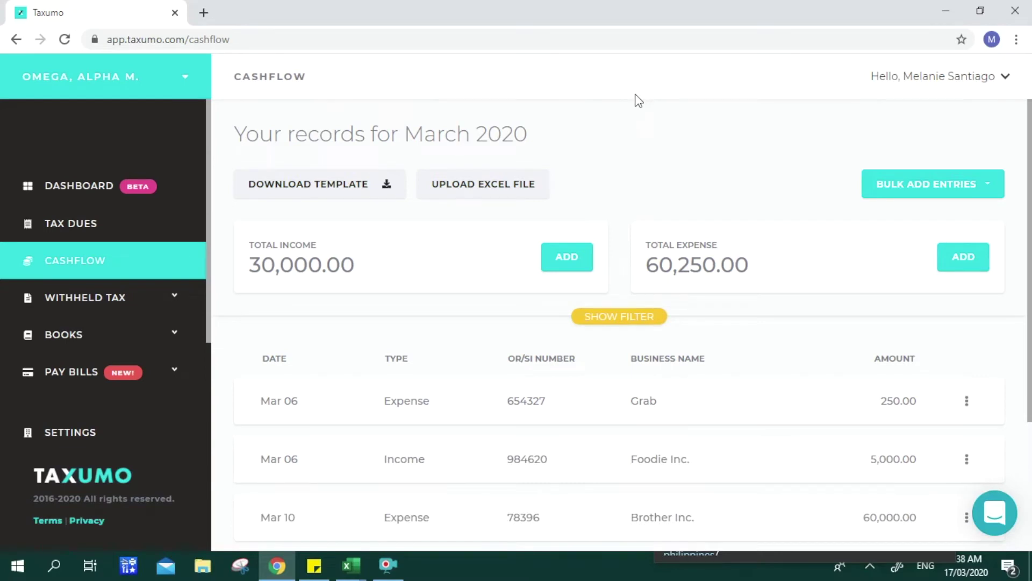
Filter the cashflow records by whole Year for 2019.
click(640, 318)
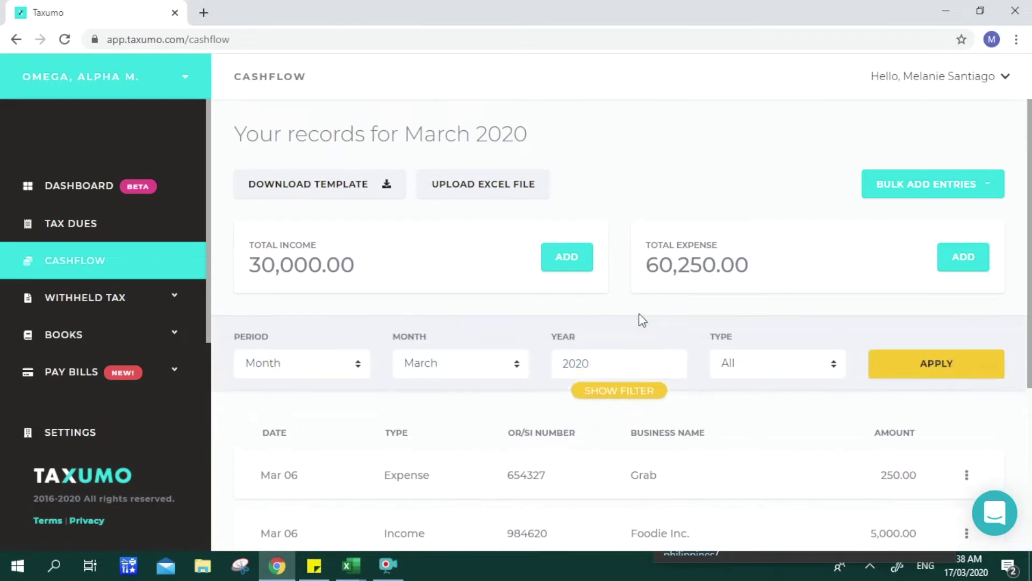
click(611, 364)
key(BackSpace)
key(BackSpace)
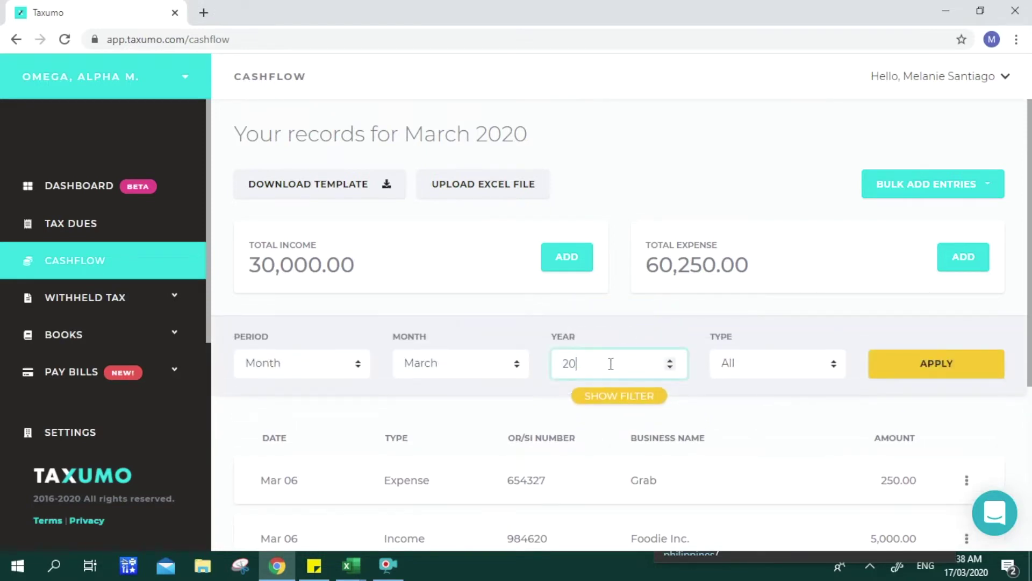
text(19)
click(336, 366)
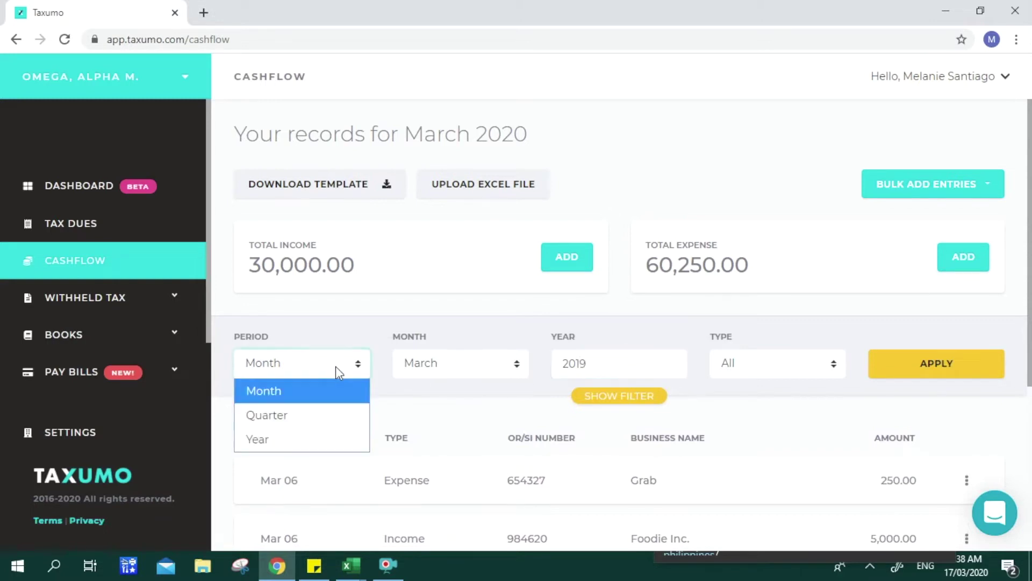
click(315, 439)
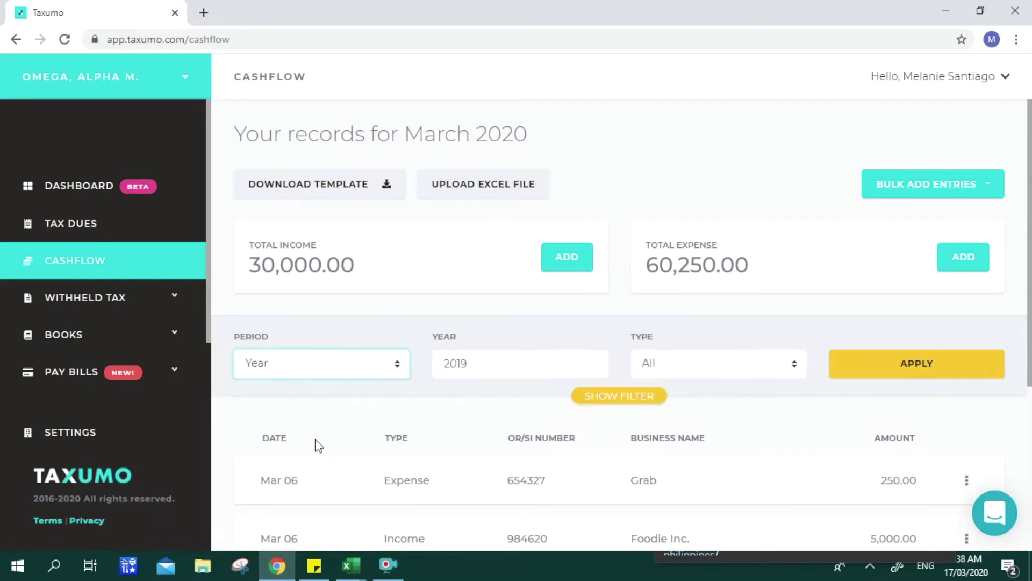
click(906, 370)
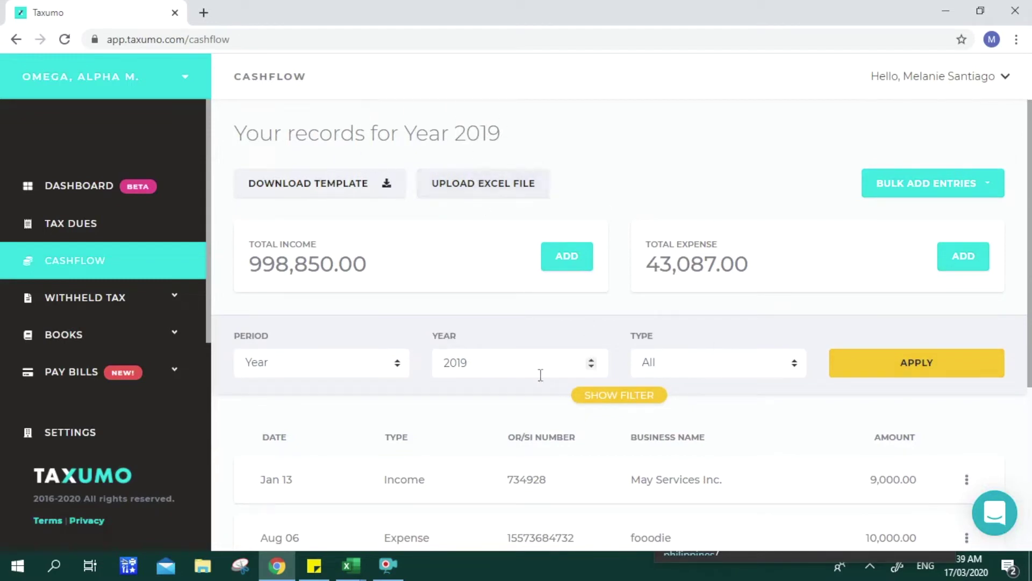
Change the year filter to 2020 and start a new income record.
click(522, 368)
key(BackSpace)
key(BackSpace)
text(20)
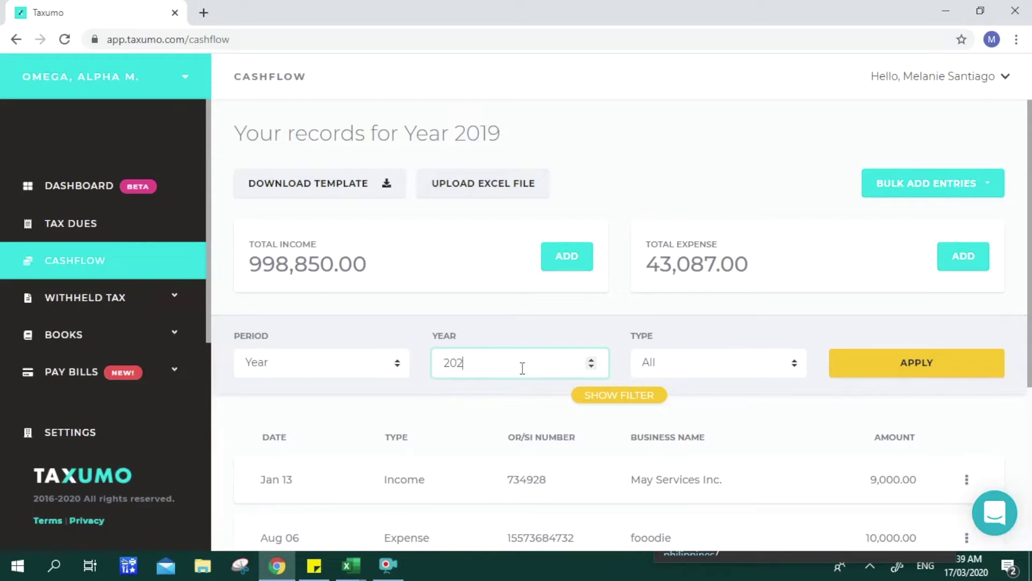
click(898, 370)
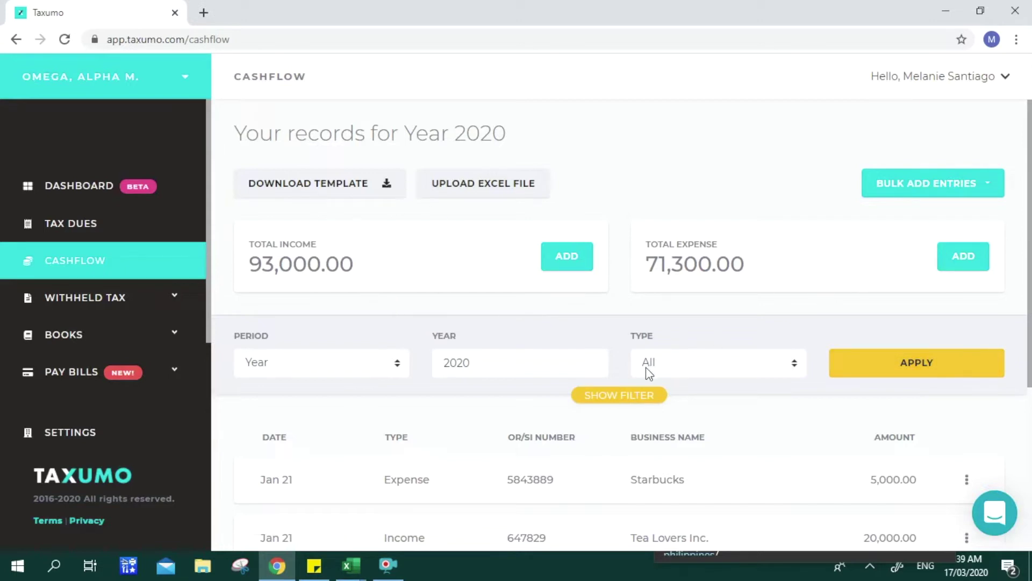
click(567, 269)
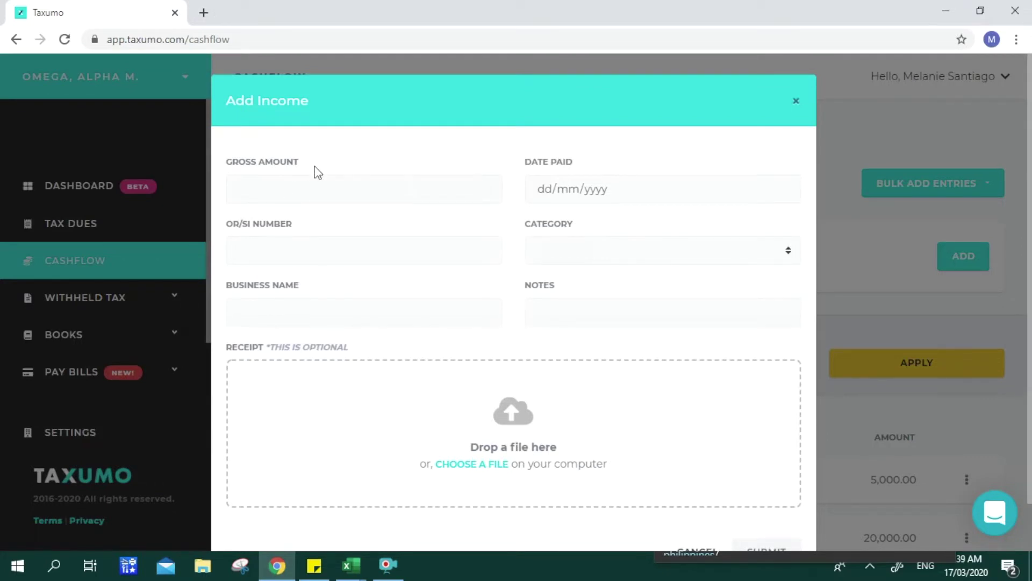
Enter gross amount 20000, date paid 17/03/2020 and the receipt's OR/SI number.
click(272, 189)
text(20000)
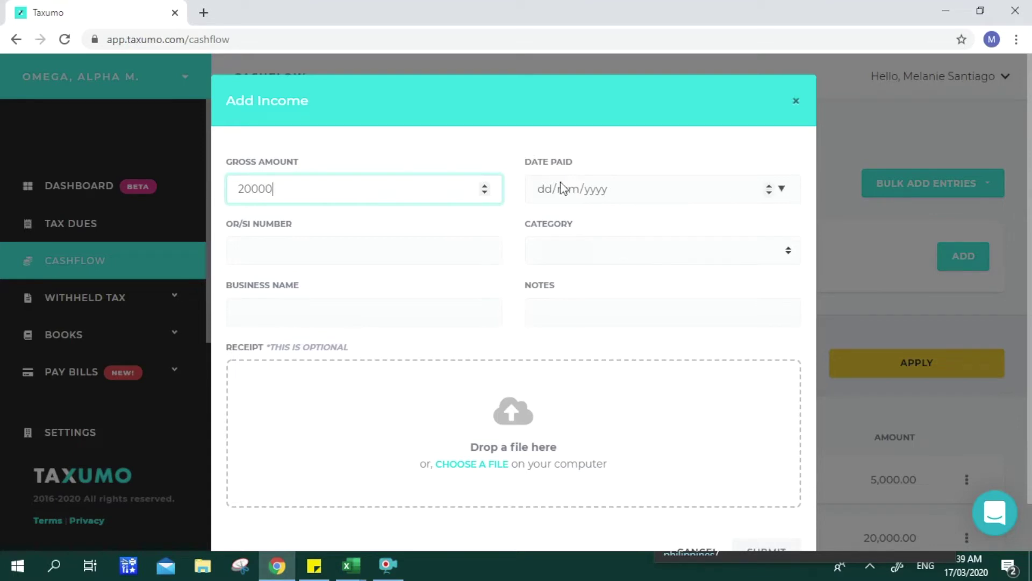
click(544, 196)
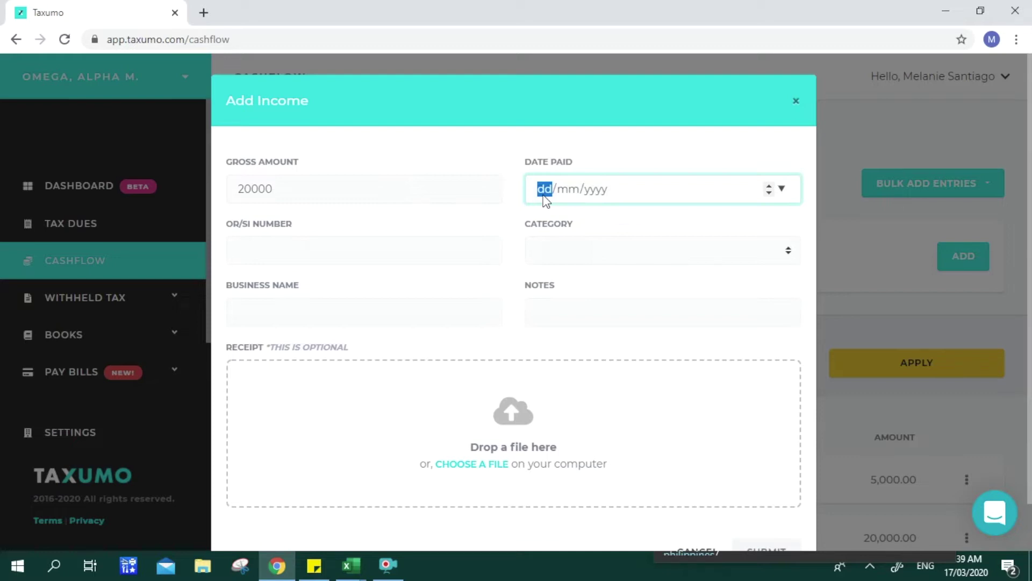
text(17/03/2020)
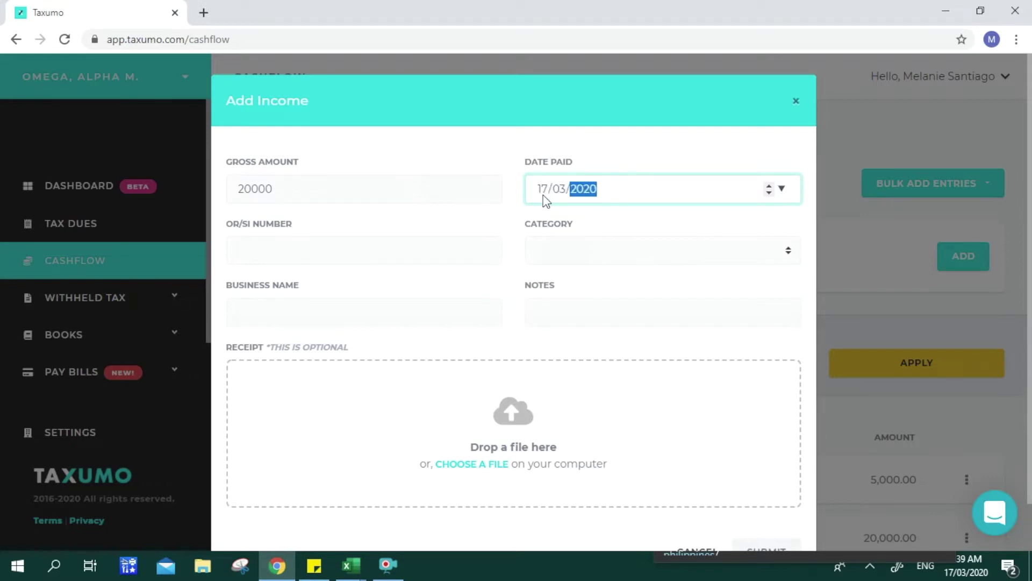
click(411, 248)
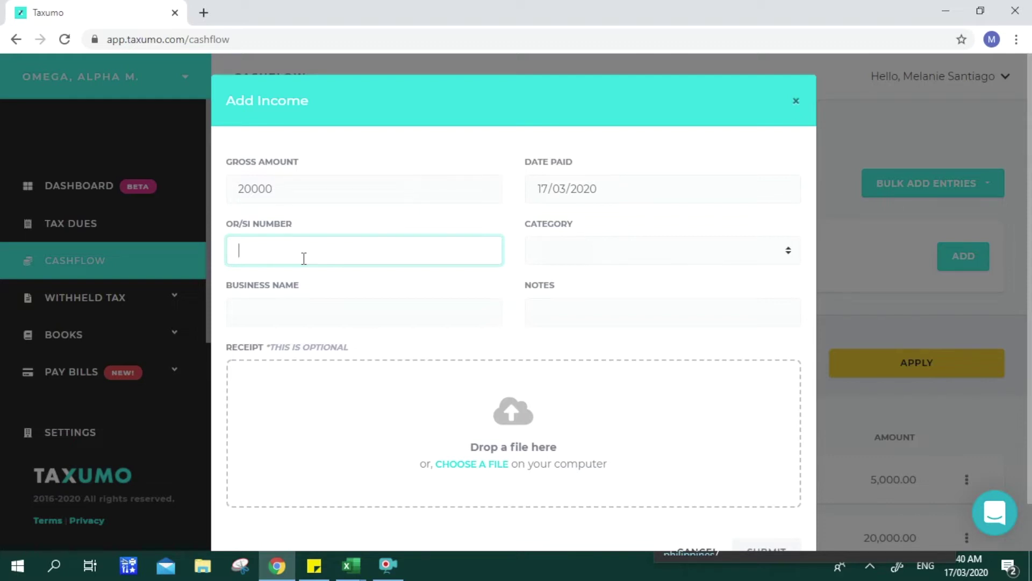
text(7023-638)
Categorize the income as Sales - services from Henry's Grill and submit it.
click(611, 261)
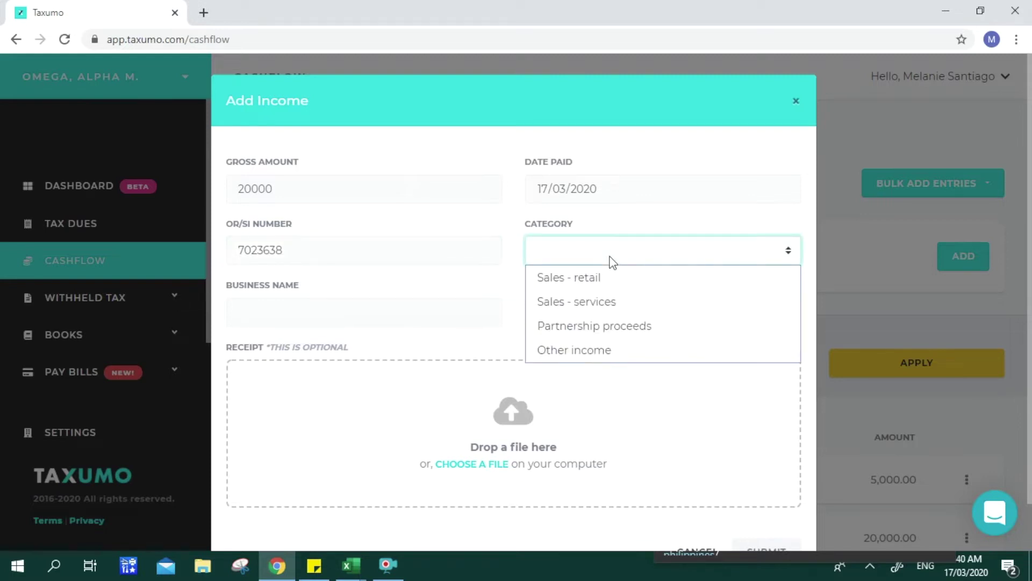
click(613, 305)
click(379, 324)
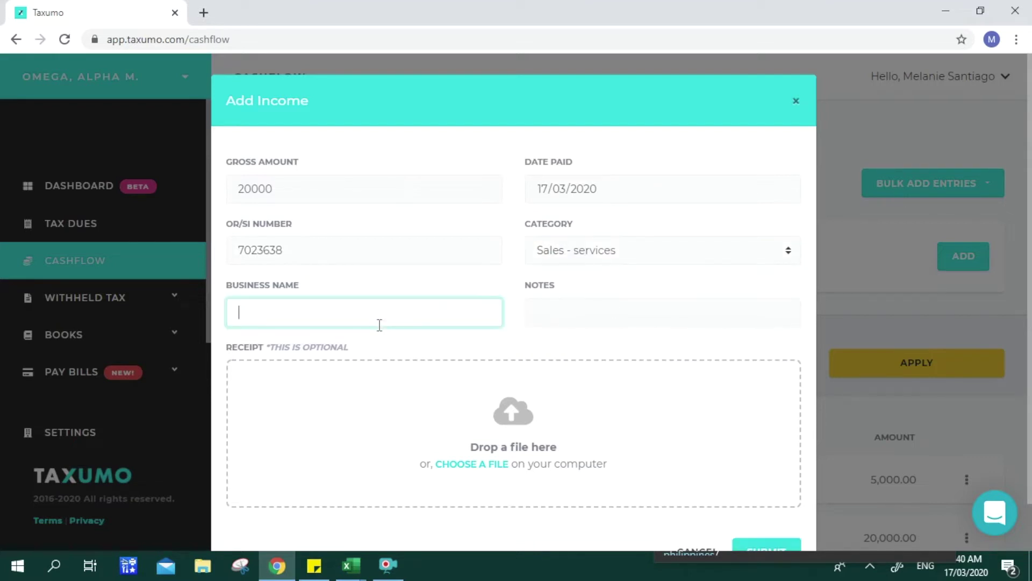
text(he)
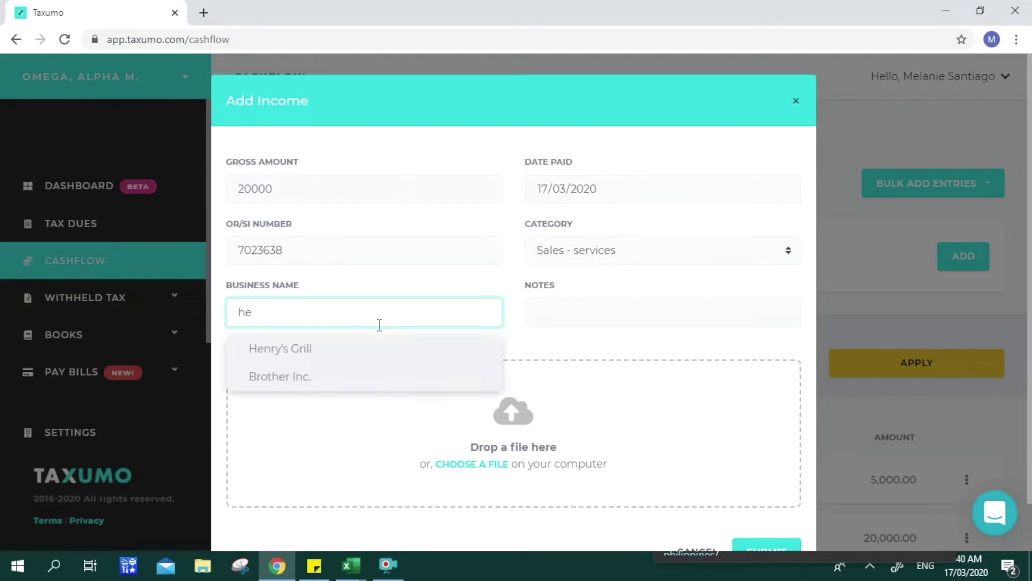
text(nry)
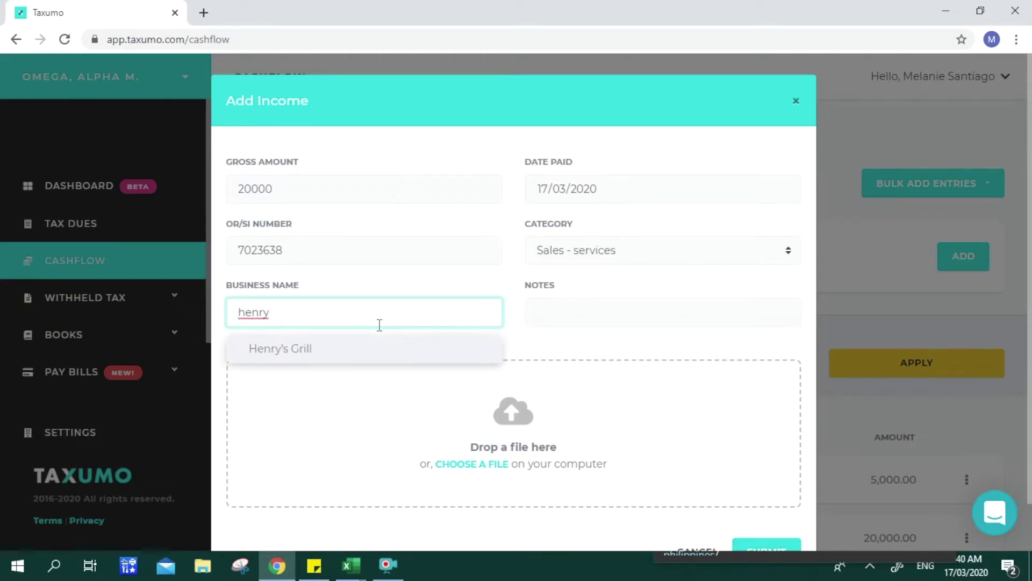
click(365, 350)
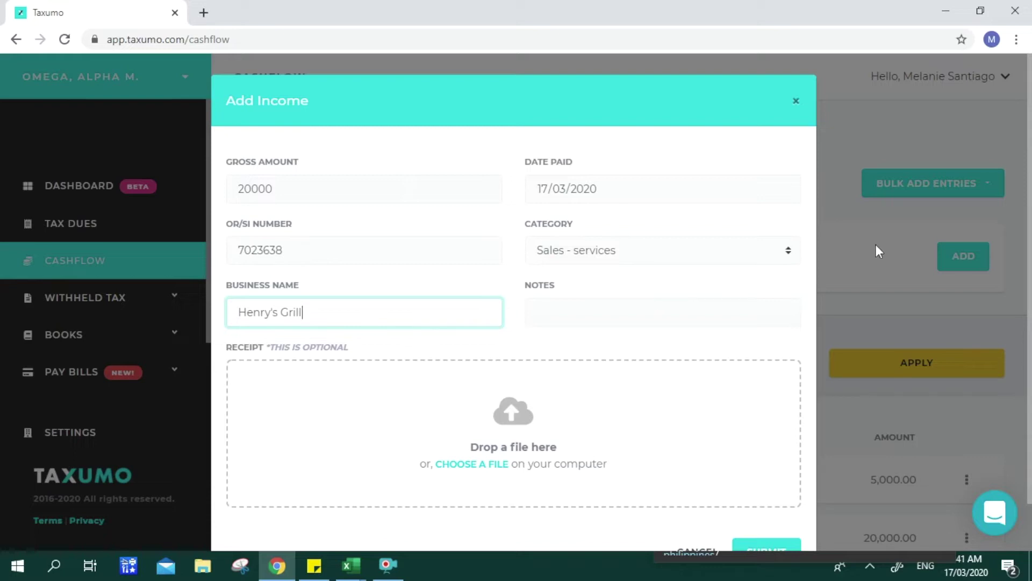
scroll(1031, 279, down, 1)
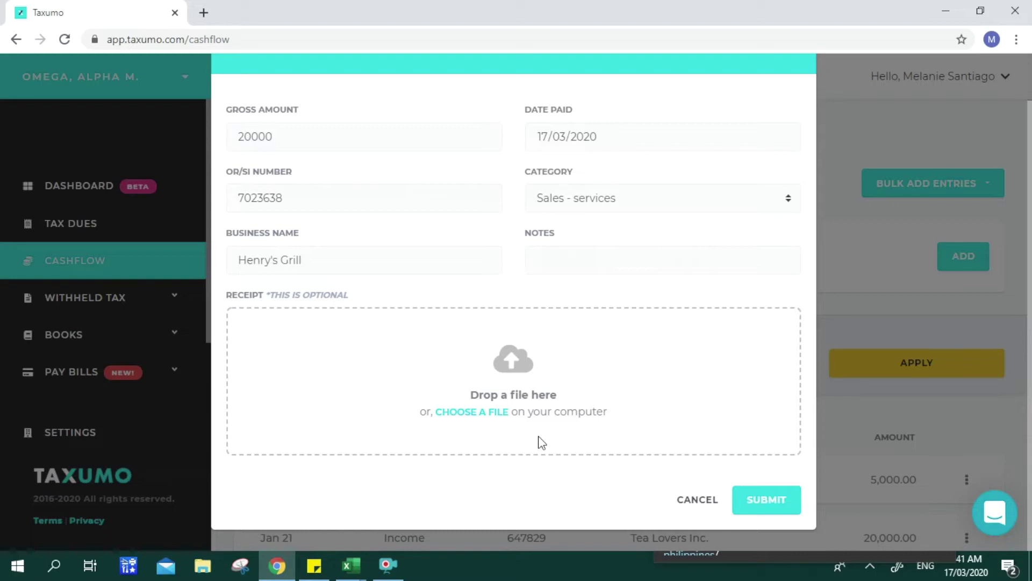
click(788, 504)
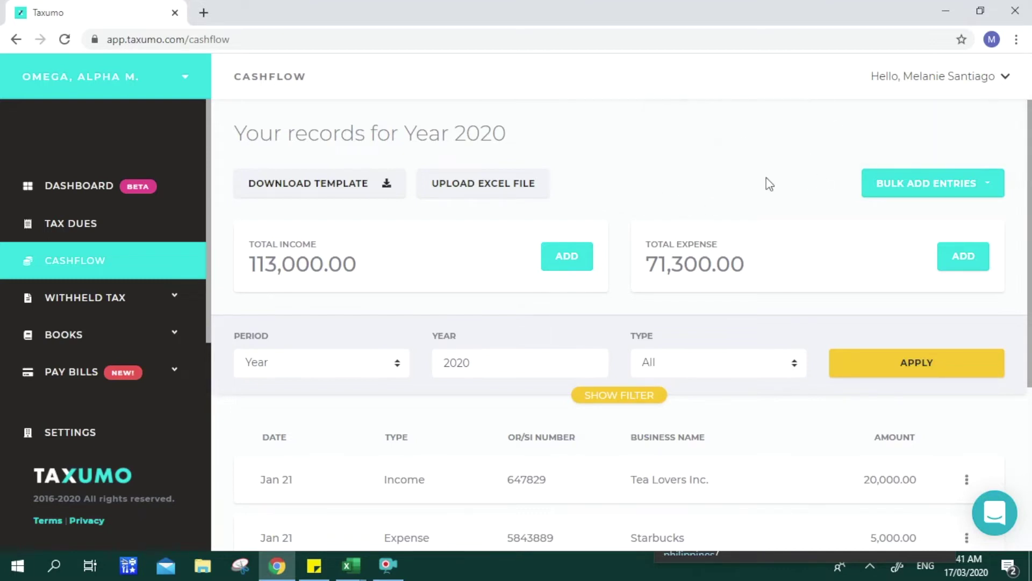
Start a new expense of 500 dated 17/03/2020 with its OR/SI number.
click(964, 256)
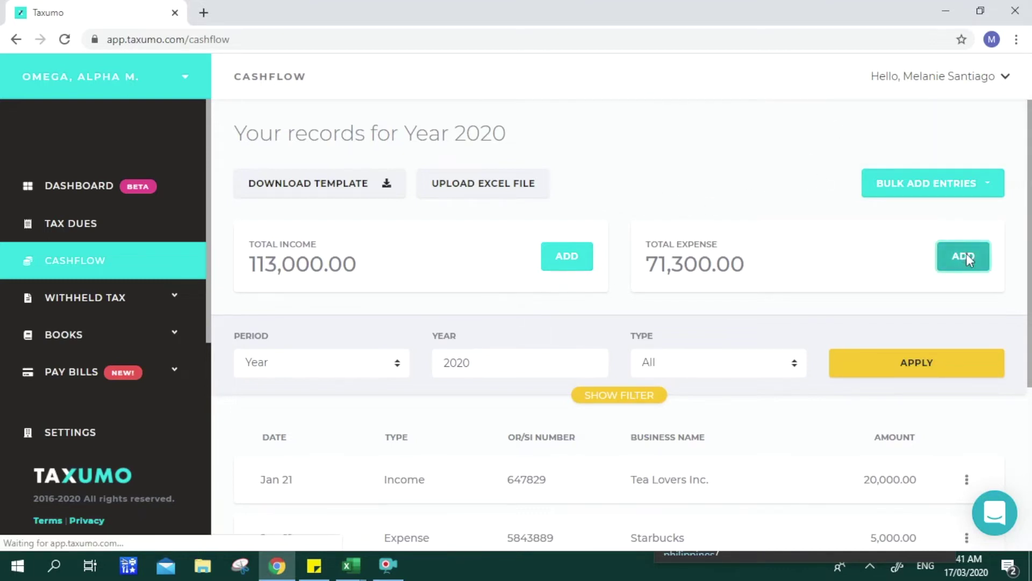
click(374, 192)
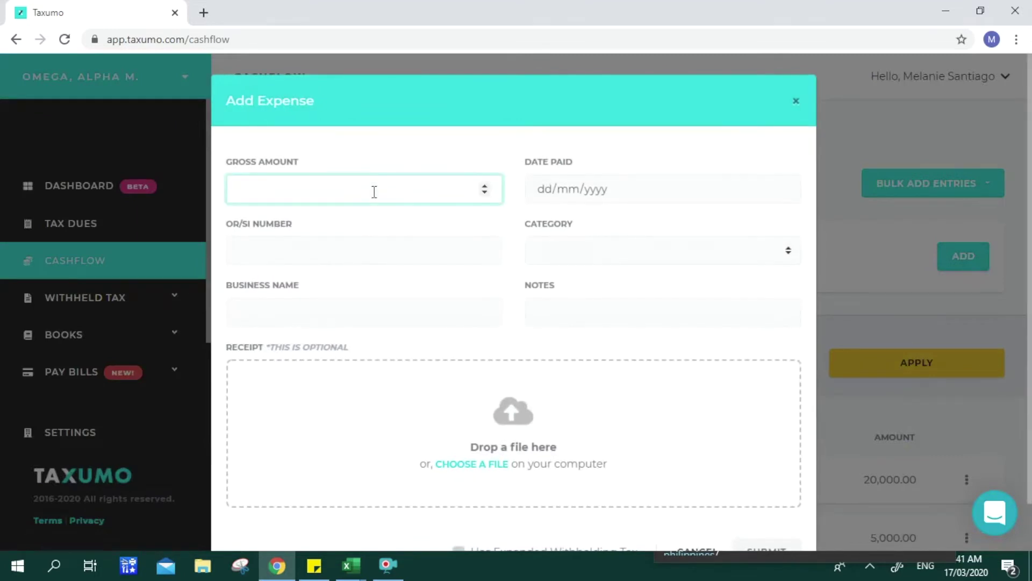
text(500)
click(544, 192)
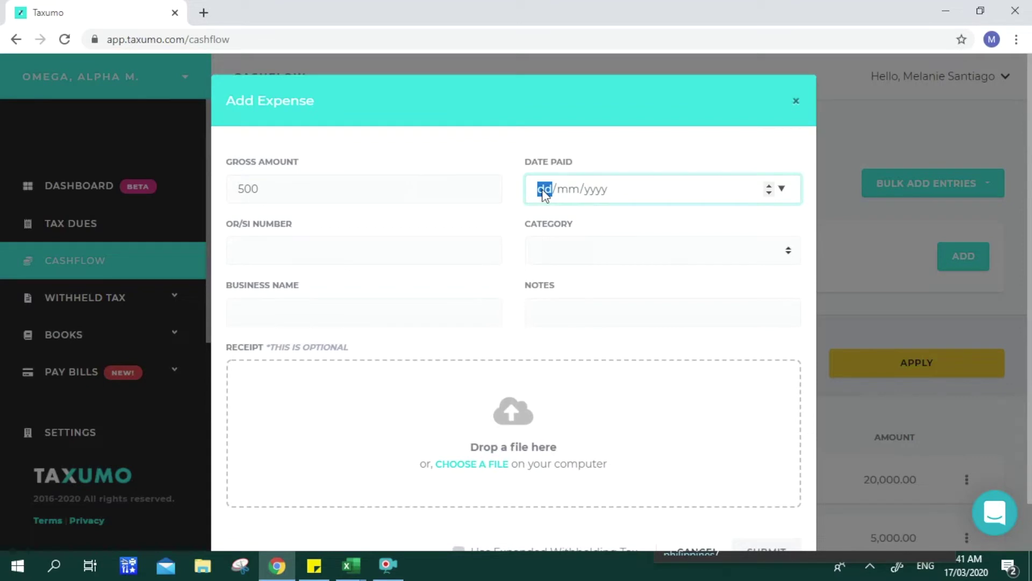
text(17/03/)
text(2)
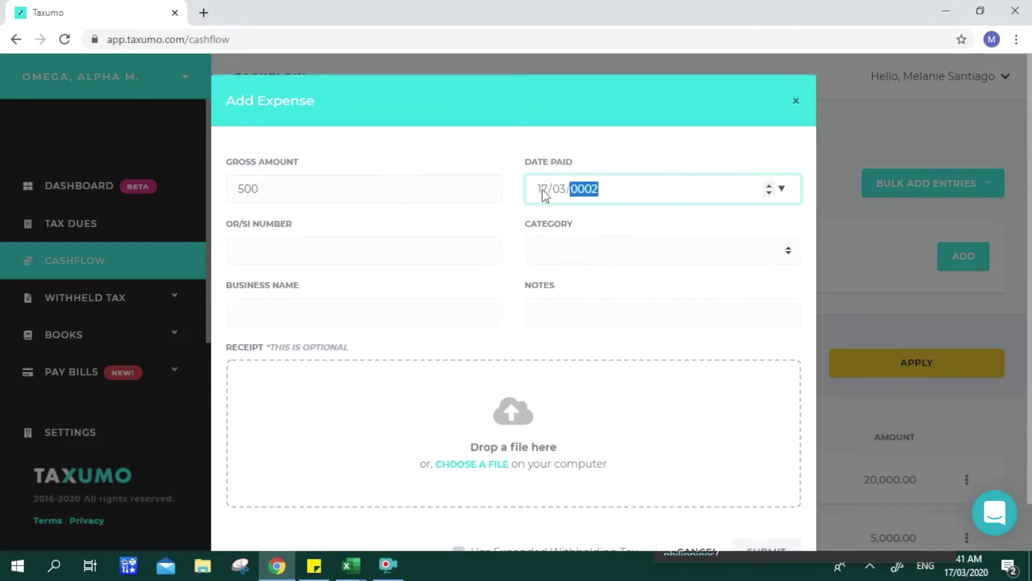
text(020)
click(353, 247)
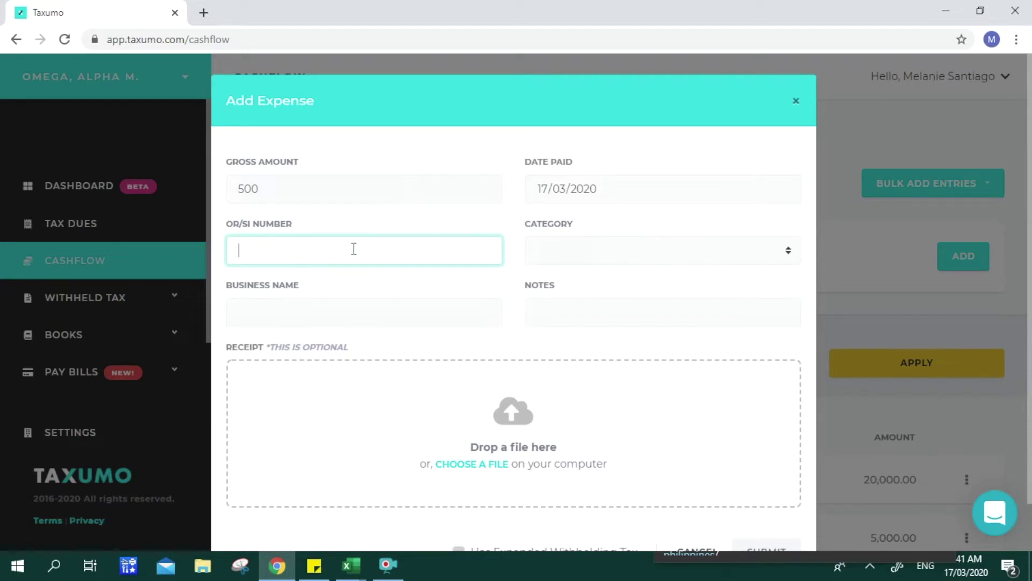
text(700237)
Set the expense category to Meals, business Foodie Inc., and submit it.
click(607, 256)
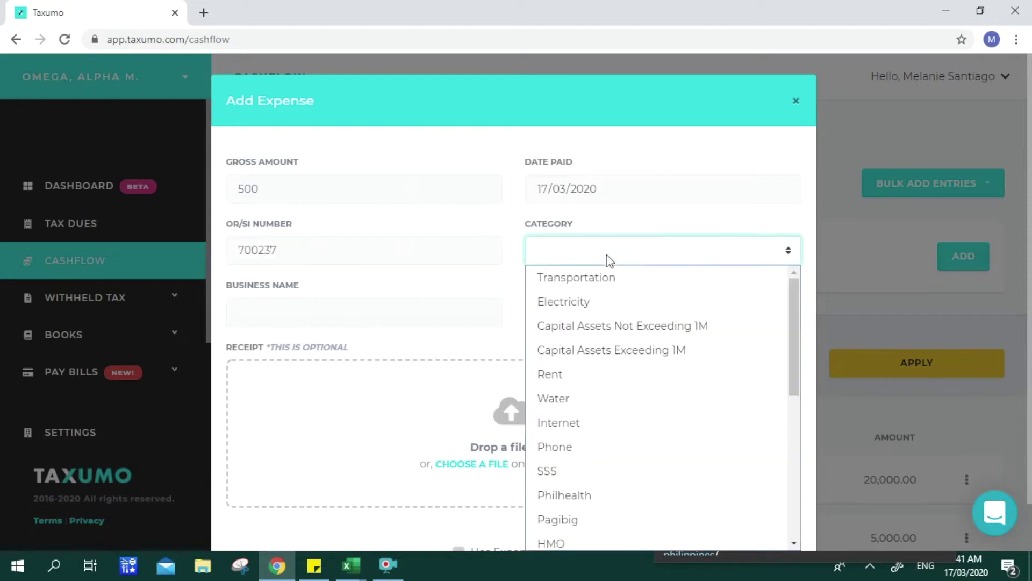
drag(792, 317, 794, 472)
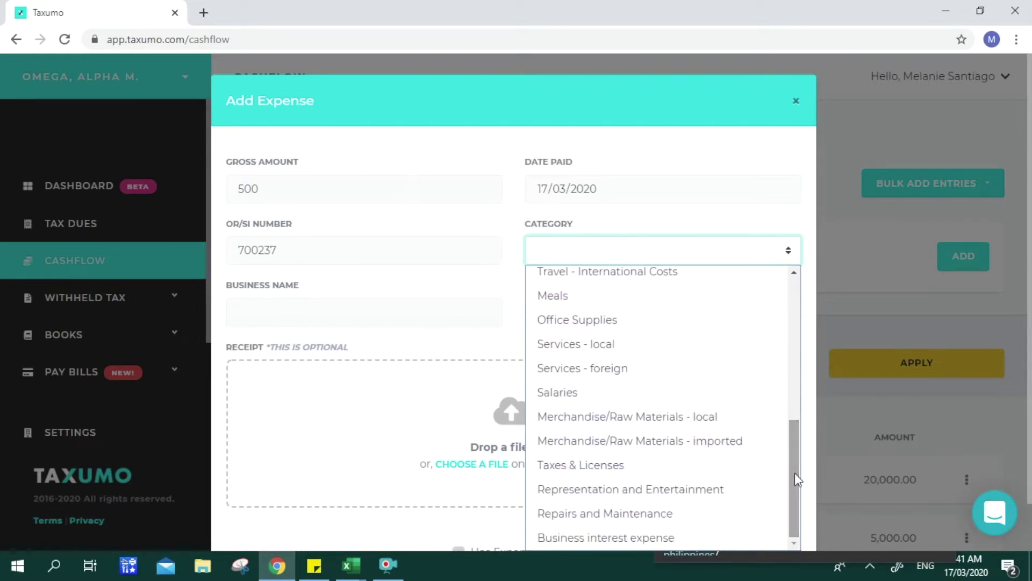
drag(795, 473, 788, 435)
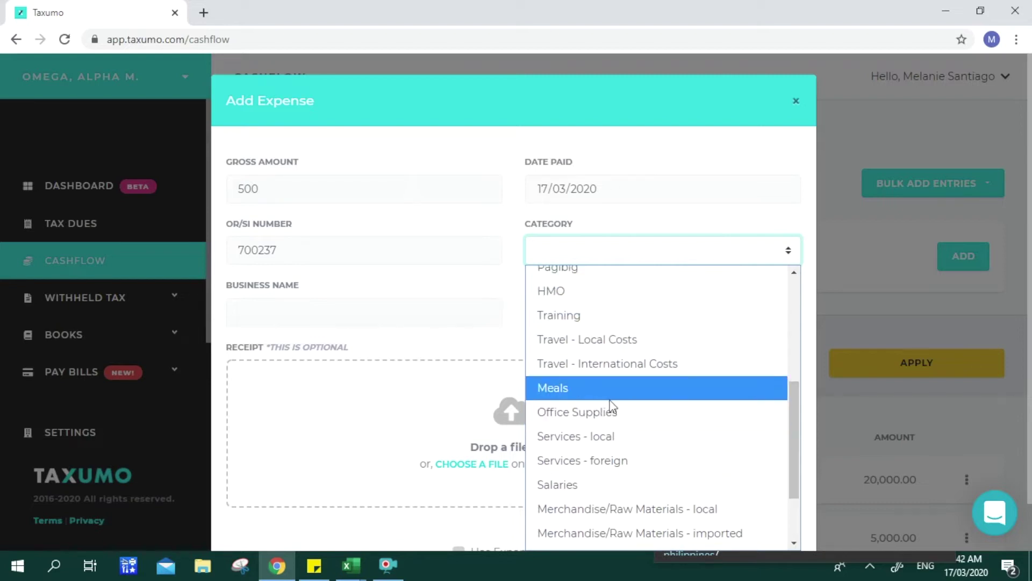
click(595, 395)
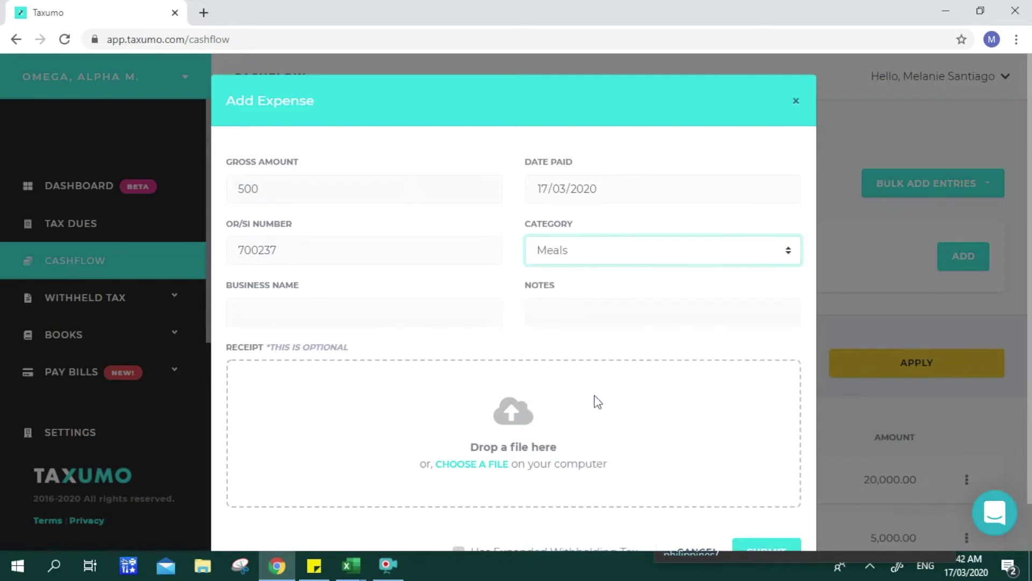
click(300, 310)
text(foo)
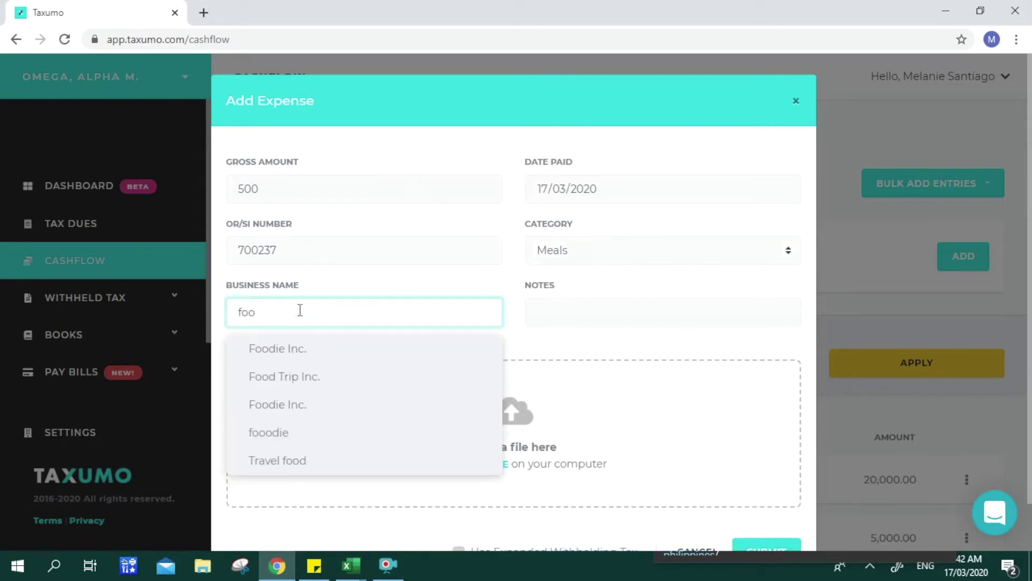
click(302, 362)
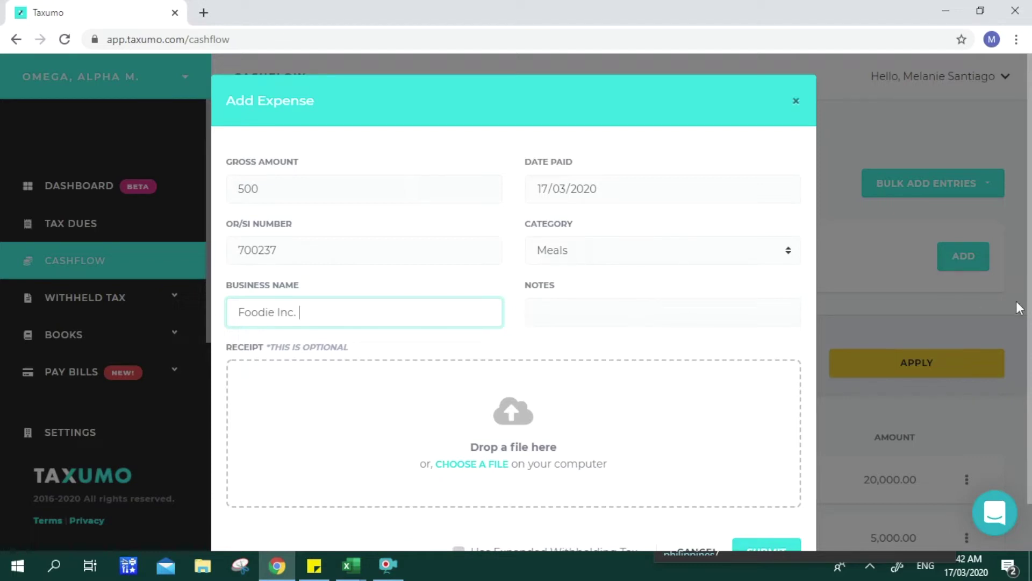
drag(1028, 306, 1030, 360)
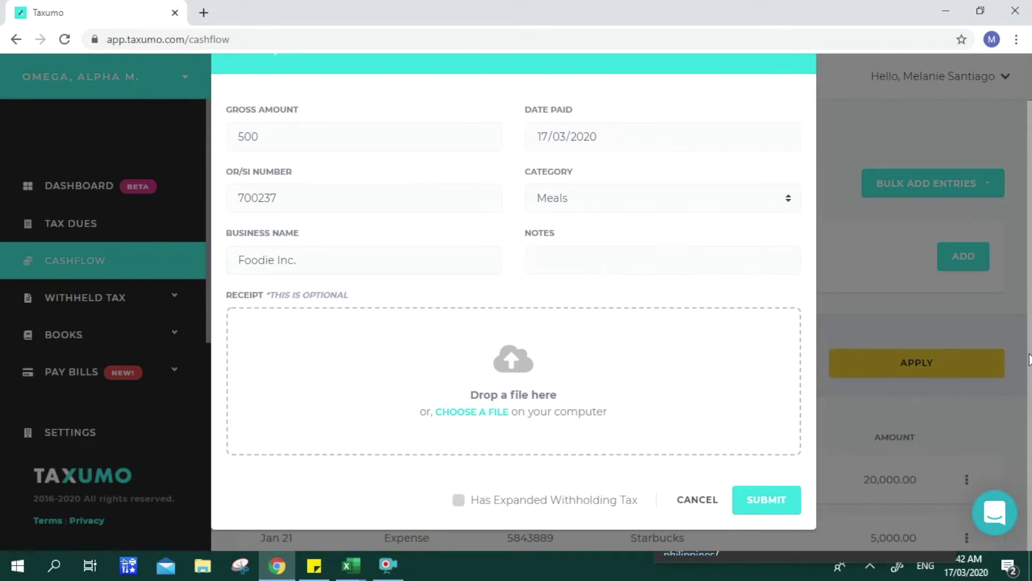
click(766, 518)
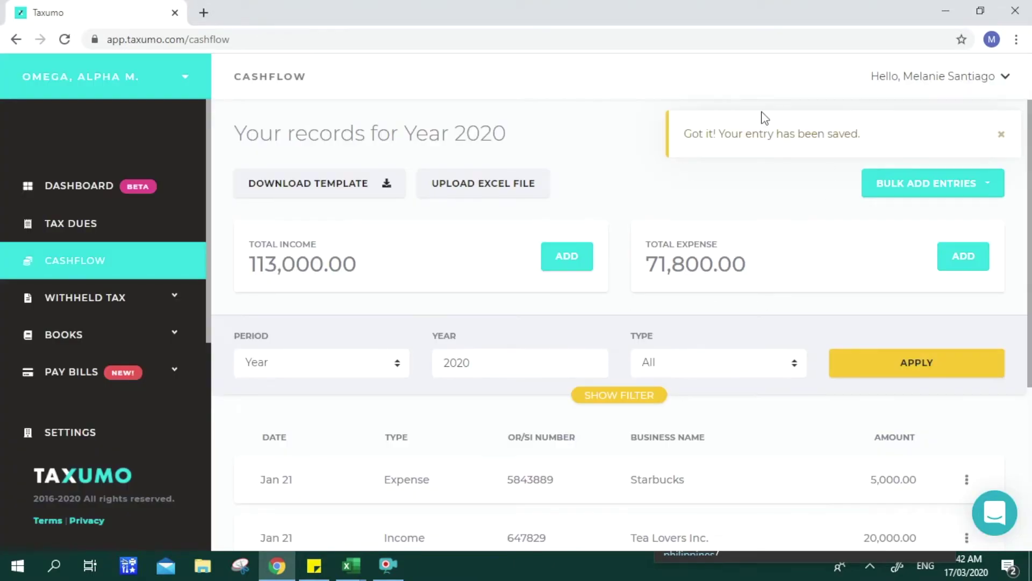
click(922, 196)
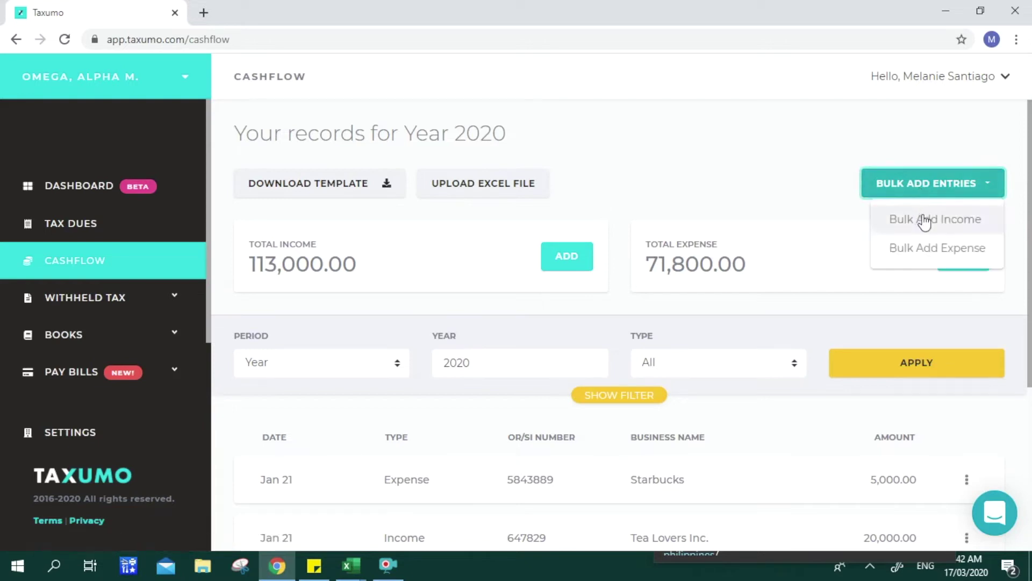
click(926, 226)
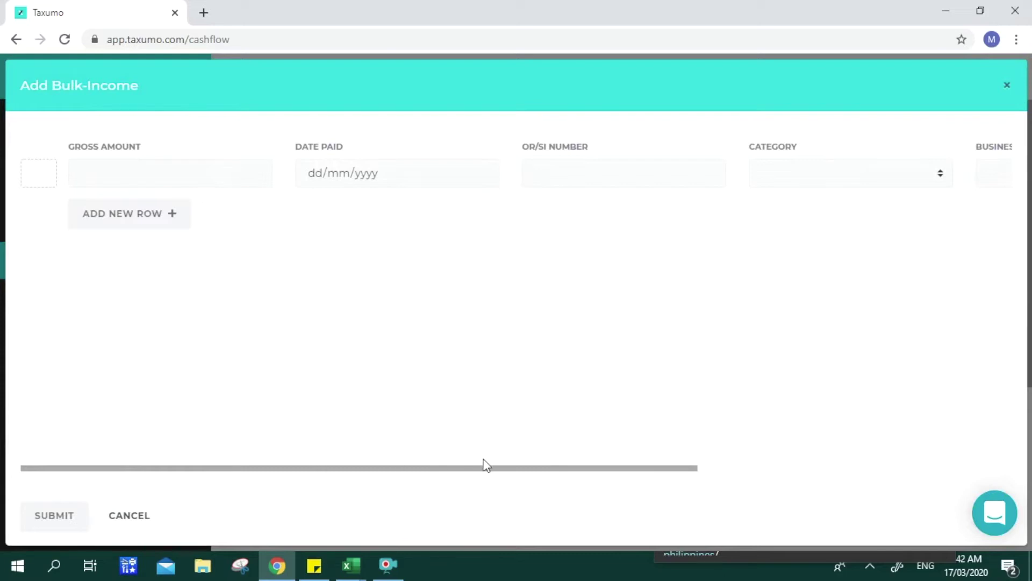
drag(465, 472, 313, 471)
click(1007, 88)
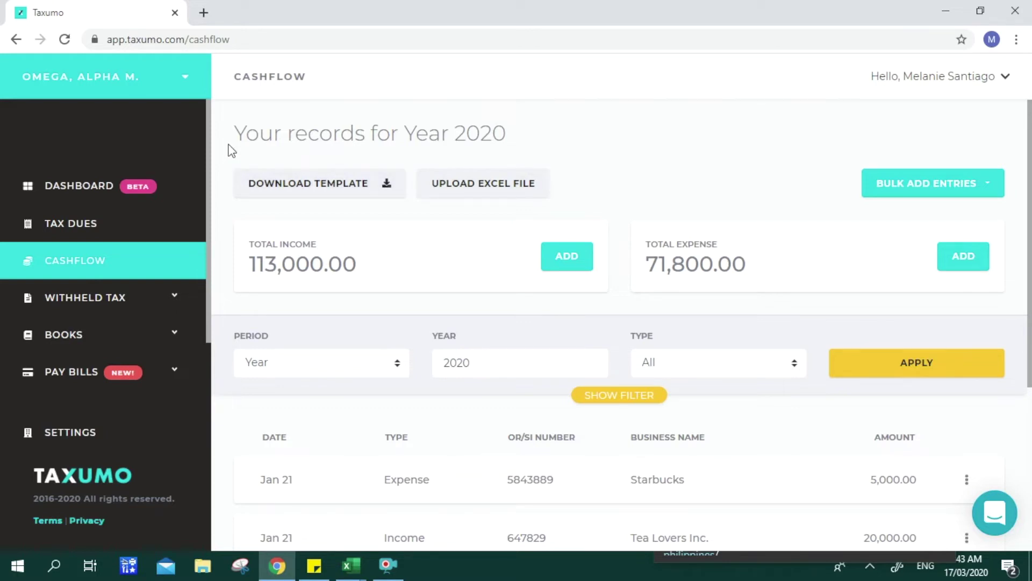
Download the bulk upload Excel template and bring its workbook up in Excel.
click(392, 188)
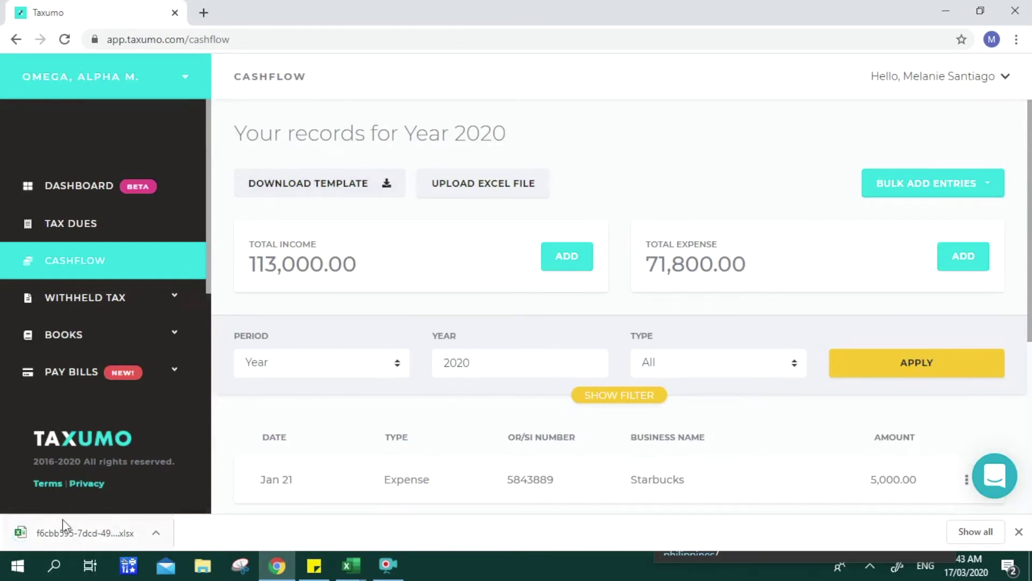
click(353, 570)
click(288, 532)
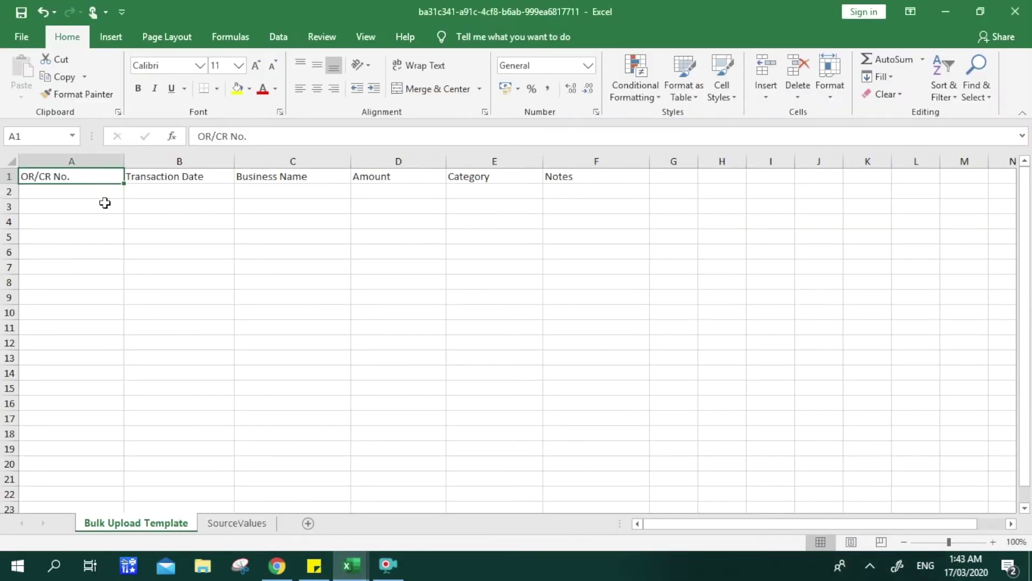
Check the Category column's allowed-values list, then view the SourceValues sheet.
click(224, 233)
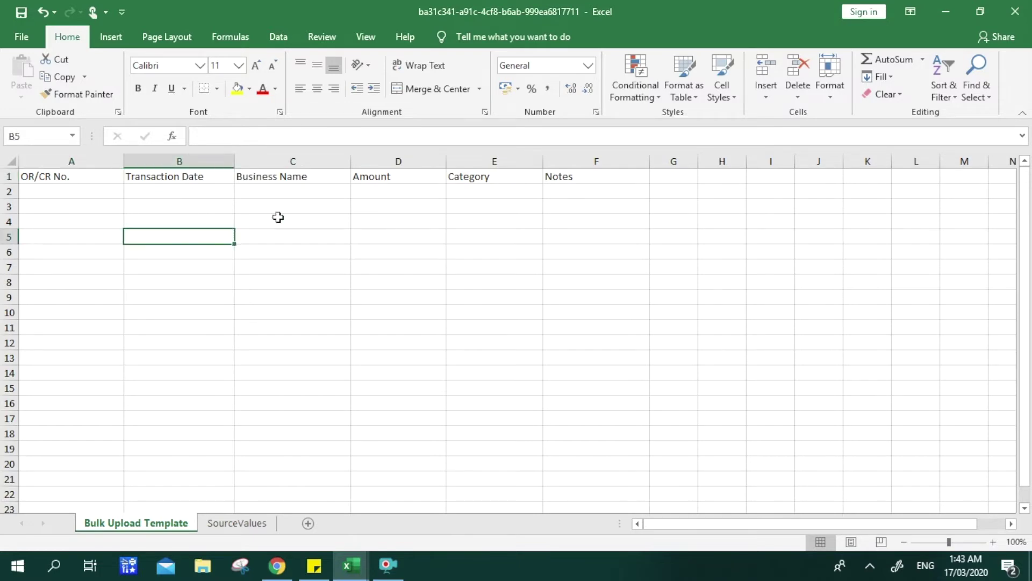
click(290, 210)
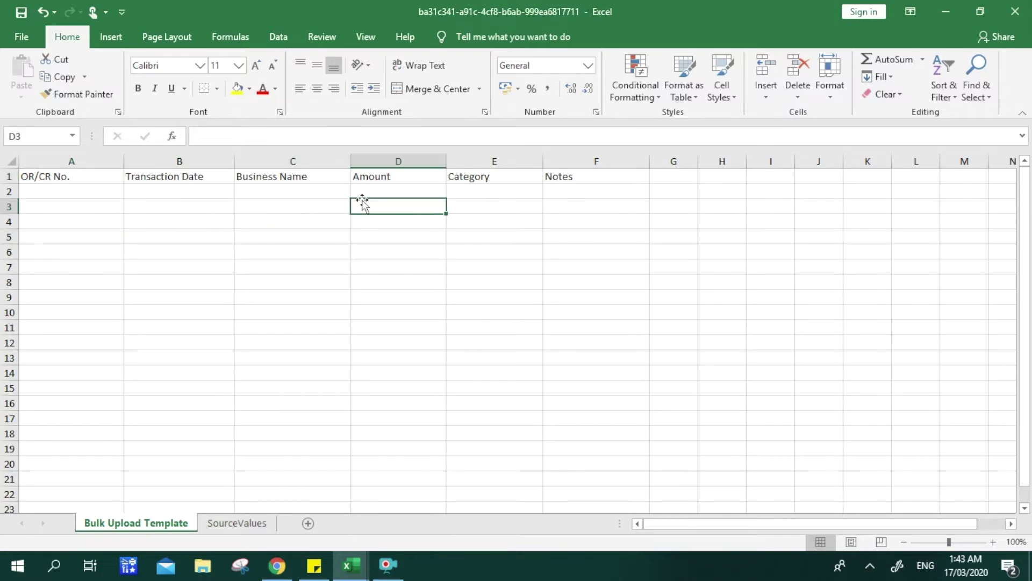
click(480, 176)
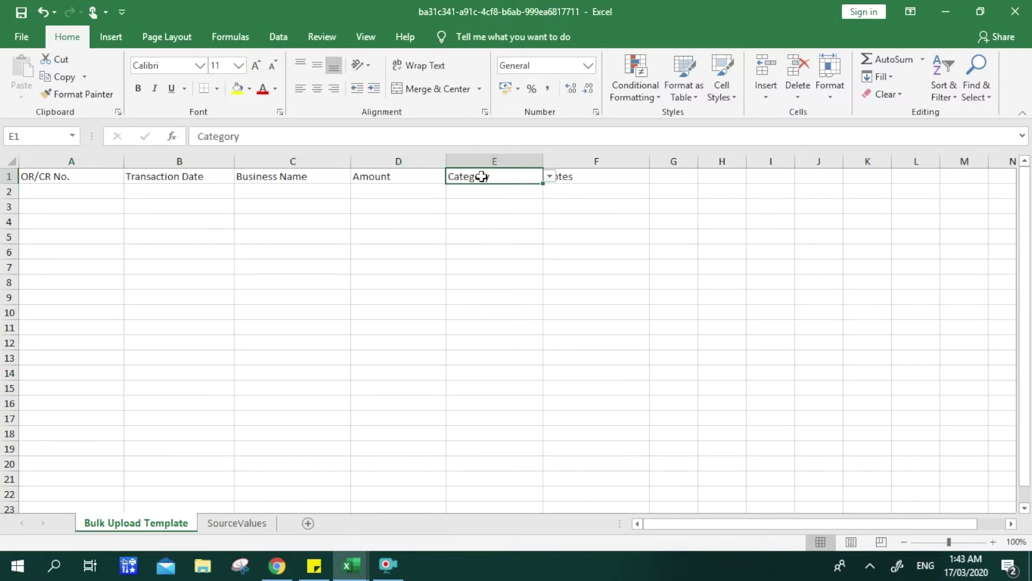
click(550, 178)
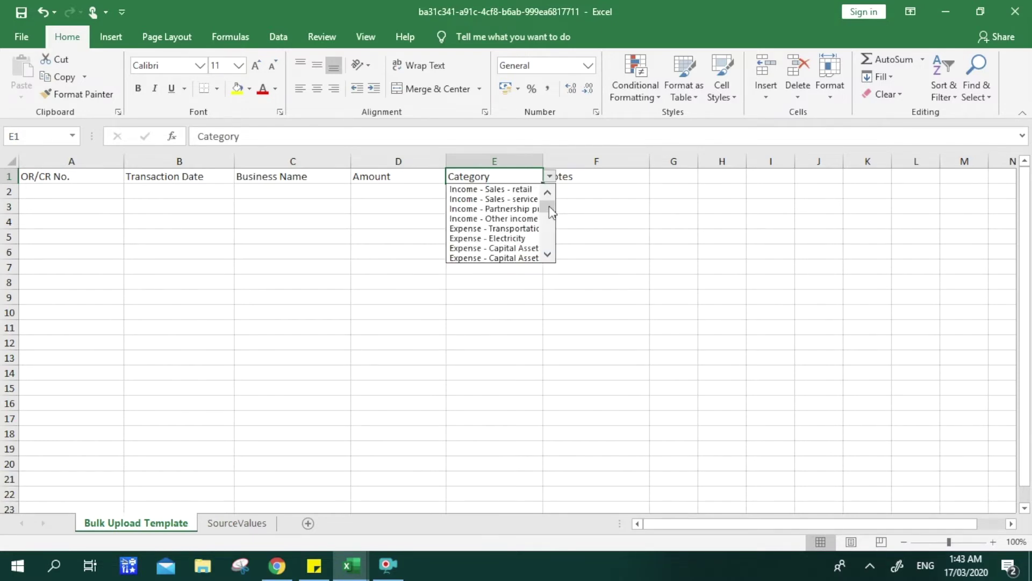
mouse_move(551, 212)
mouse_down()
mouse_move(551, 224)
mouse_move(547, 199)
mouse_move(547, 240)
mouse_move(542, 212)
mouse_up()
key(Escape)
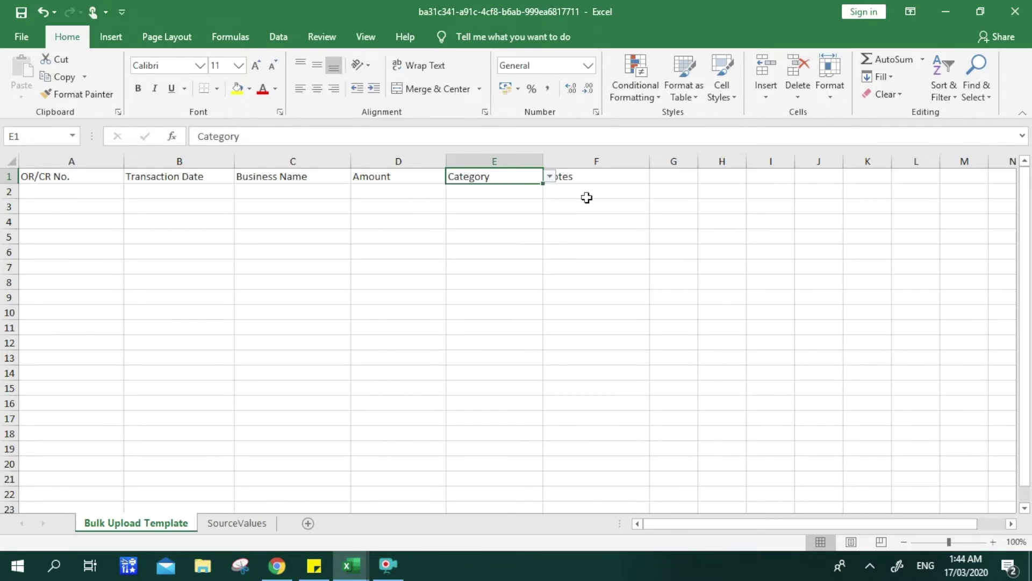
click(232, 524)
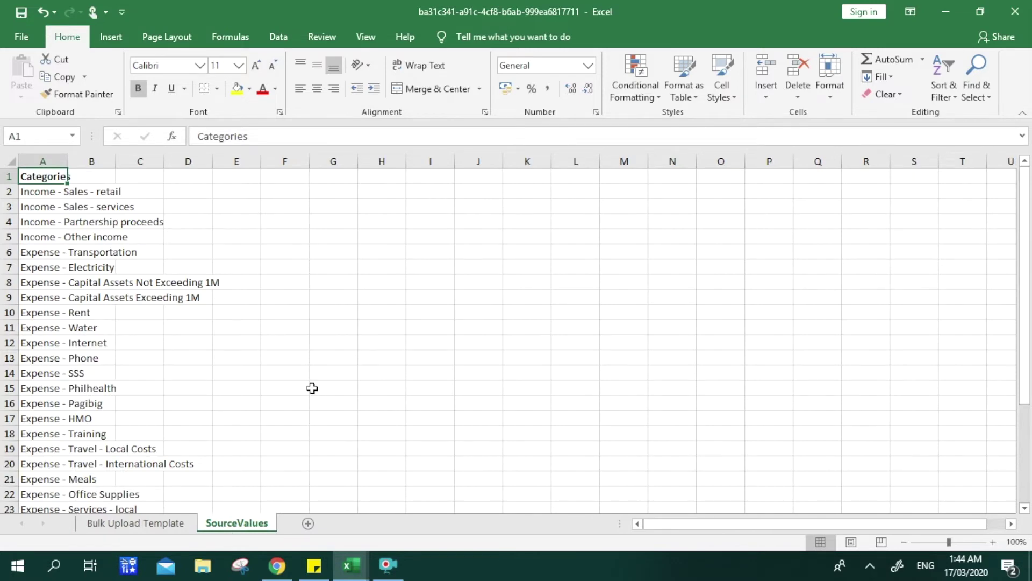
mouse_move(279, 572)
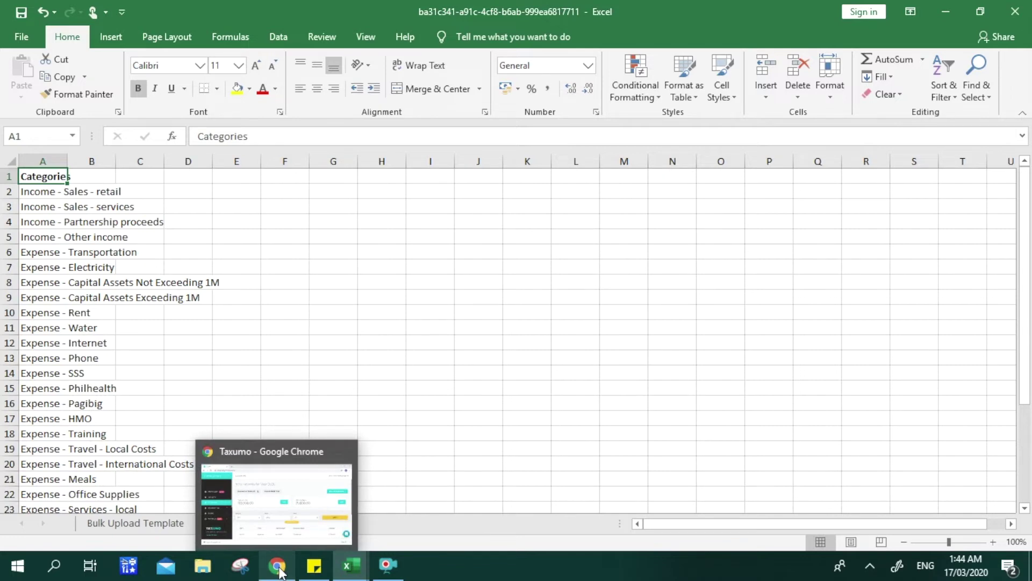
Return to Taxumo's cashflow page and cancel the Excel file upload.
click(278, 566)
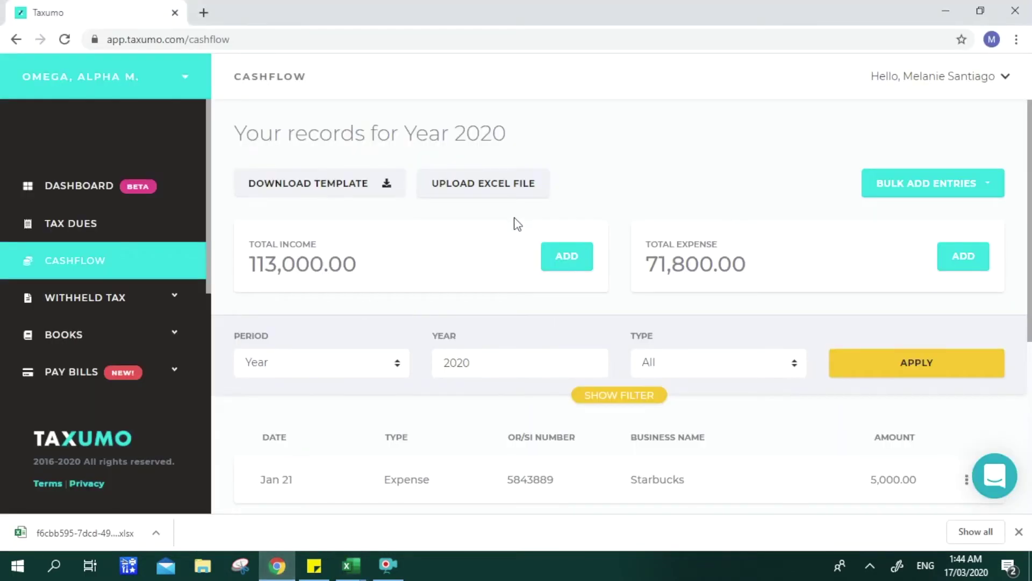
click(470, 183)
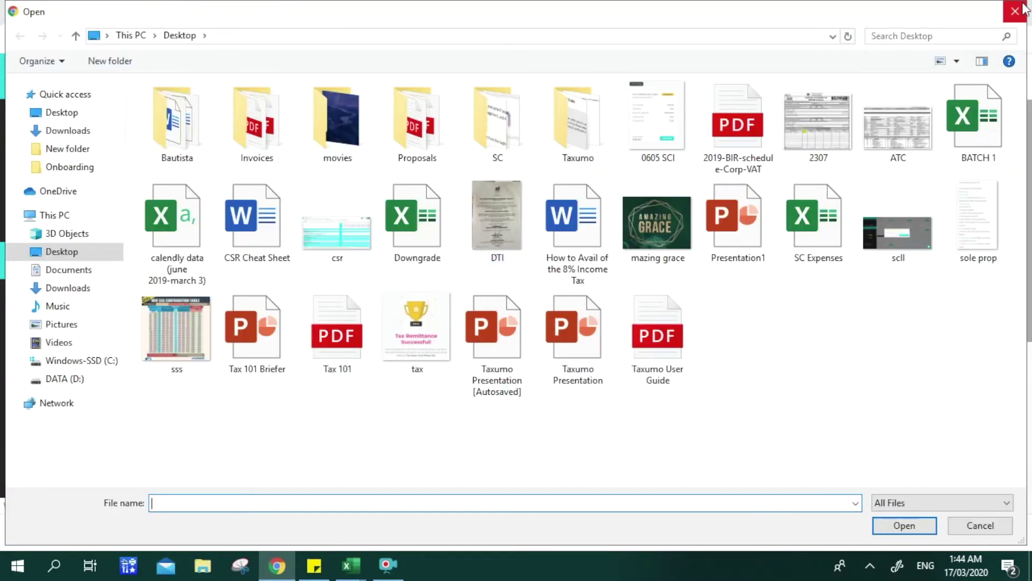
click(1022, 9)
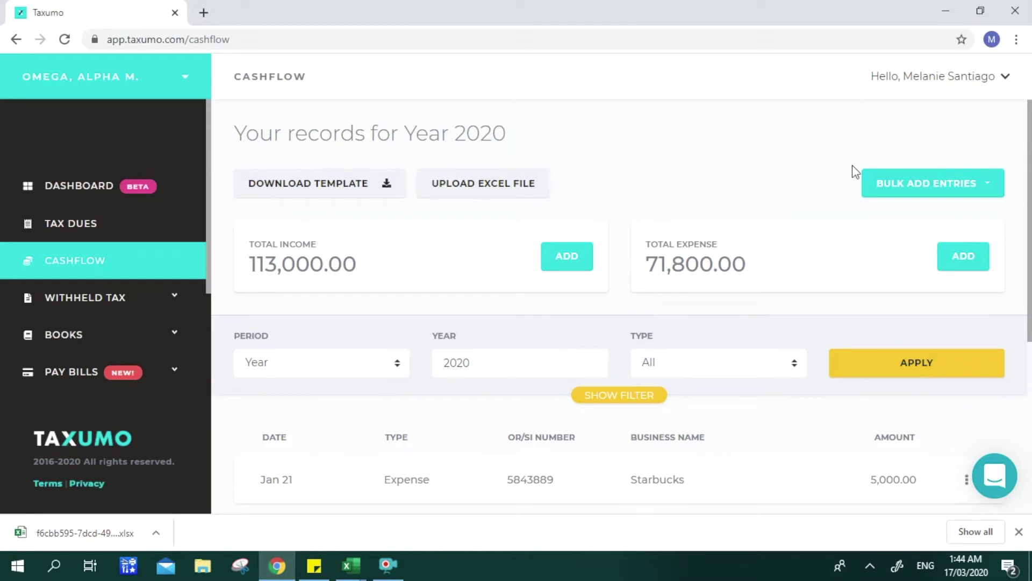
Open the Starbucks expense in the editor and close it without changes.
scroll(1029, 239, down, 2)
scroll(621, 301, down, 1)
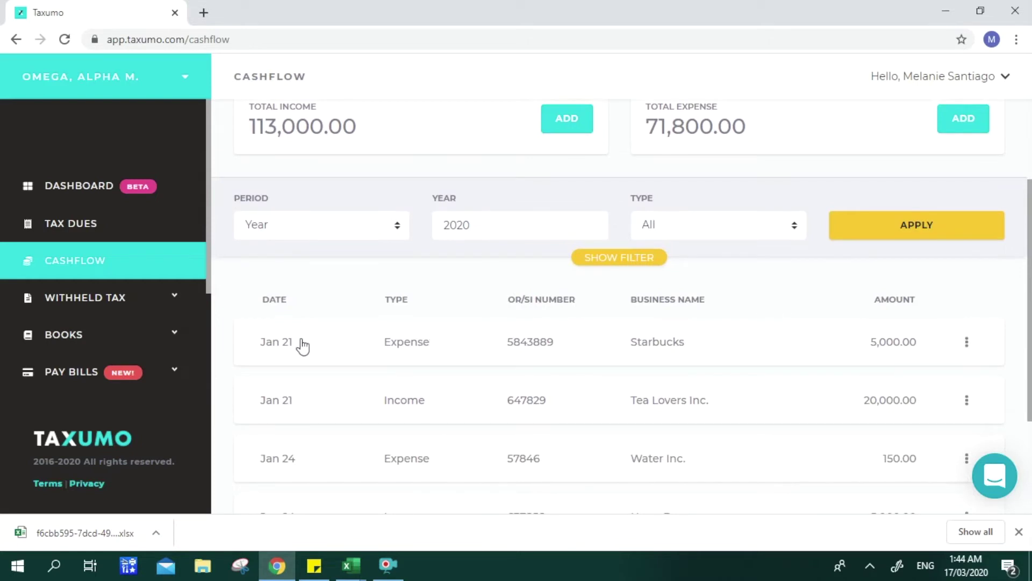
click(967, 347)
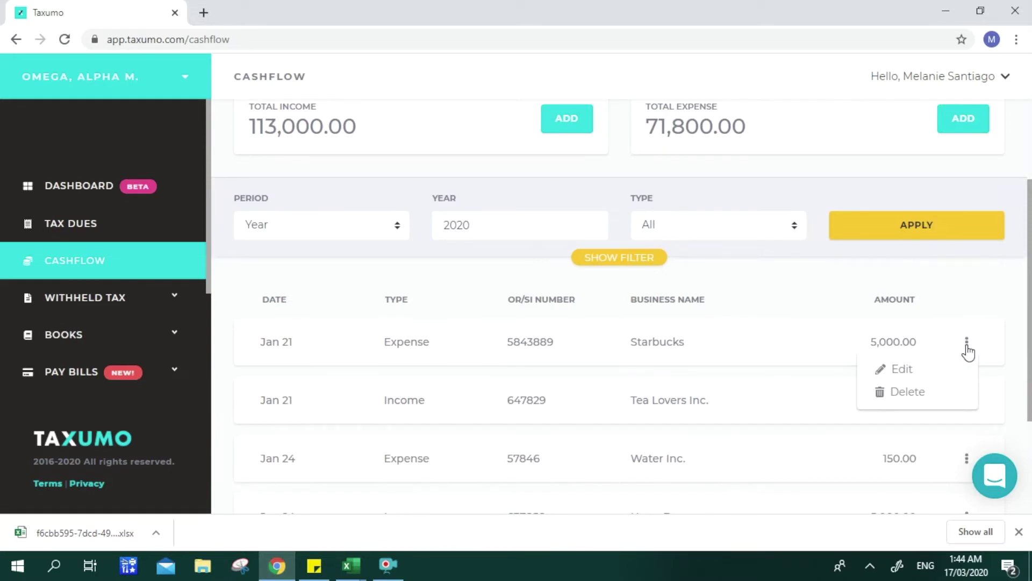
click(908, 370)
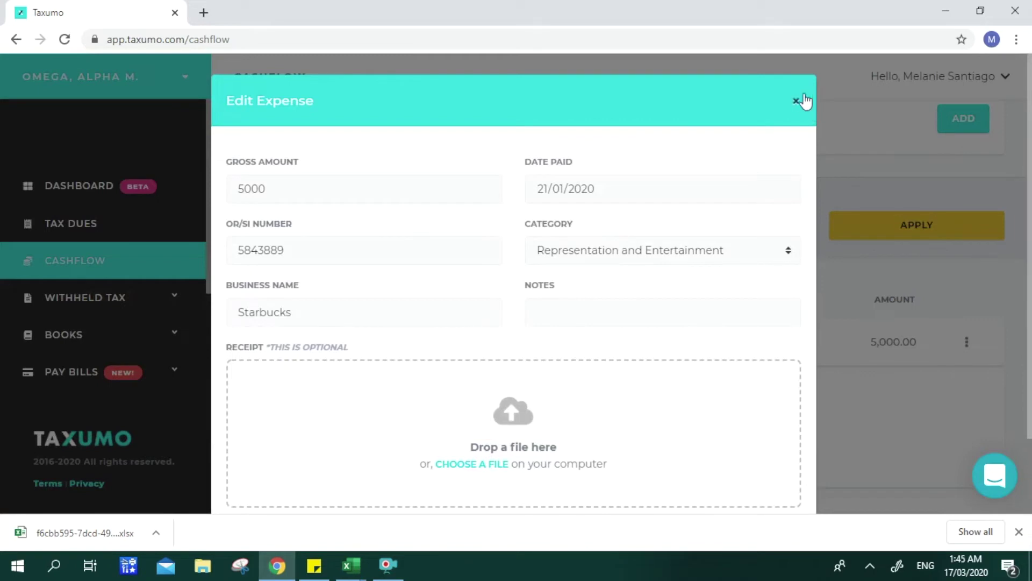
click(796, 102)
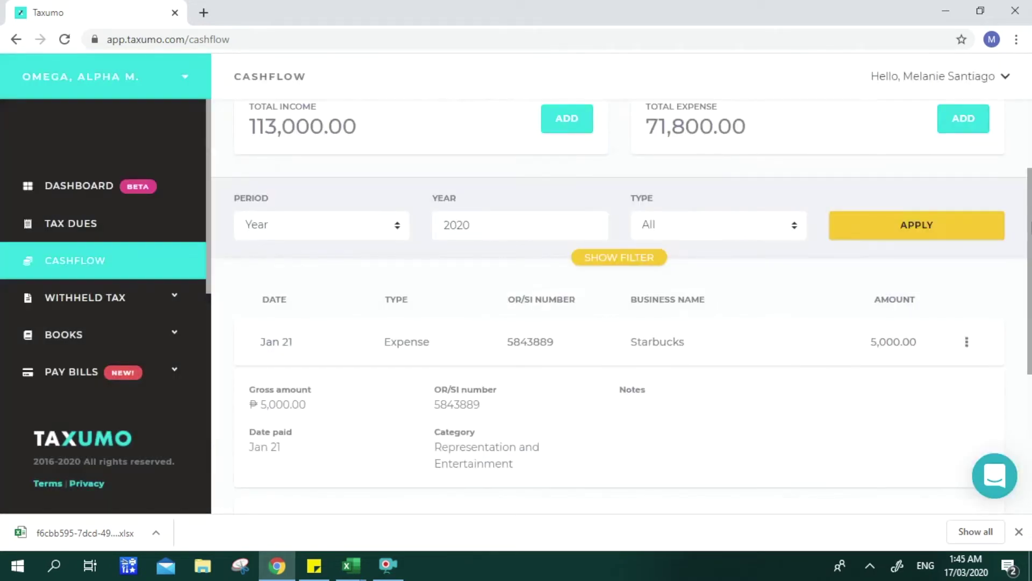
Page through record pages 2, 3 and 4 to reach the Foodie Inc. expense.
scroll(698, 391, down, 5)
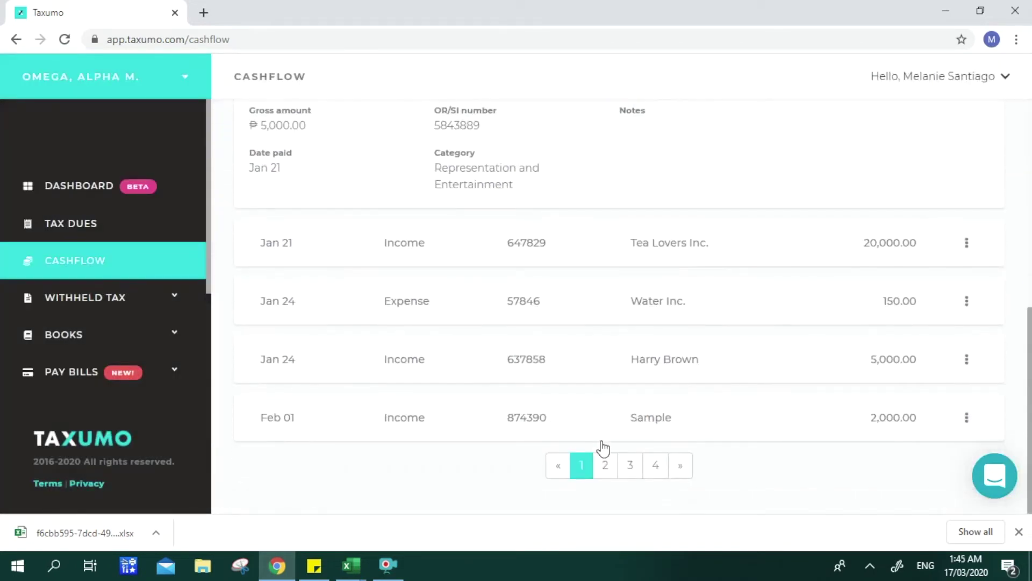
click(610, 468)
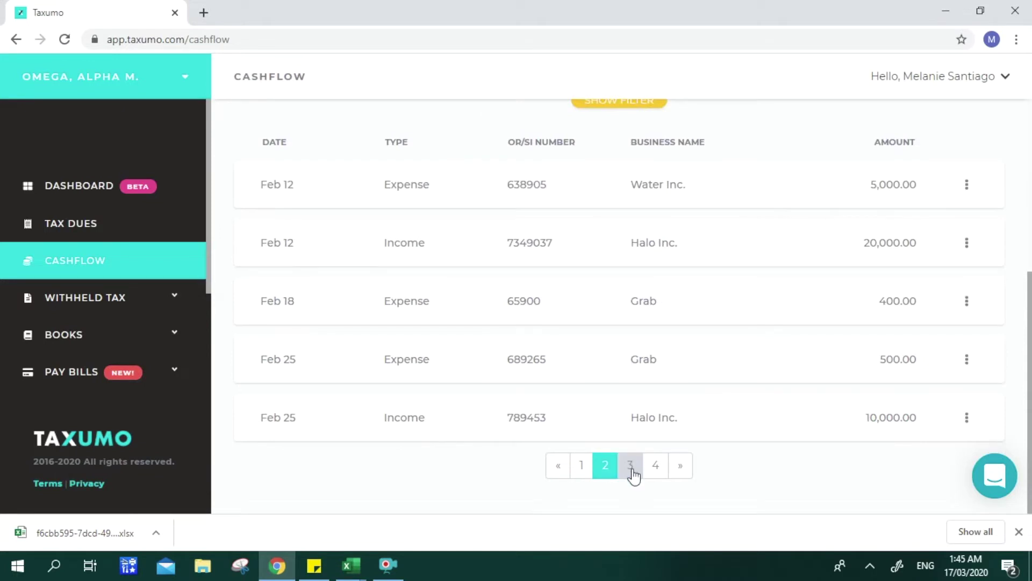
click(632, 473)
click(654, 465)
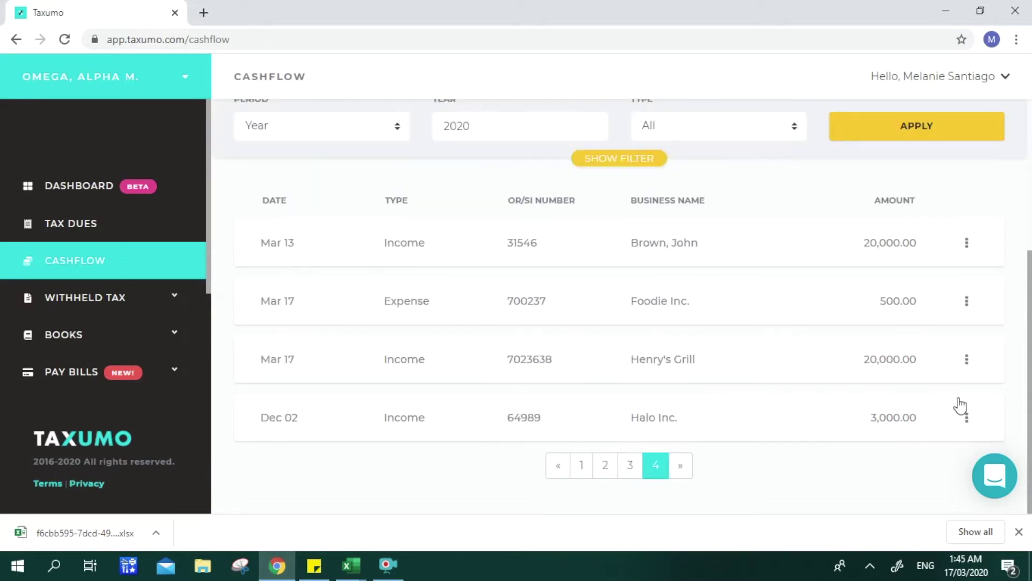
scroll(1022, 217, up, 5)
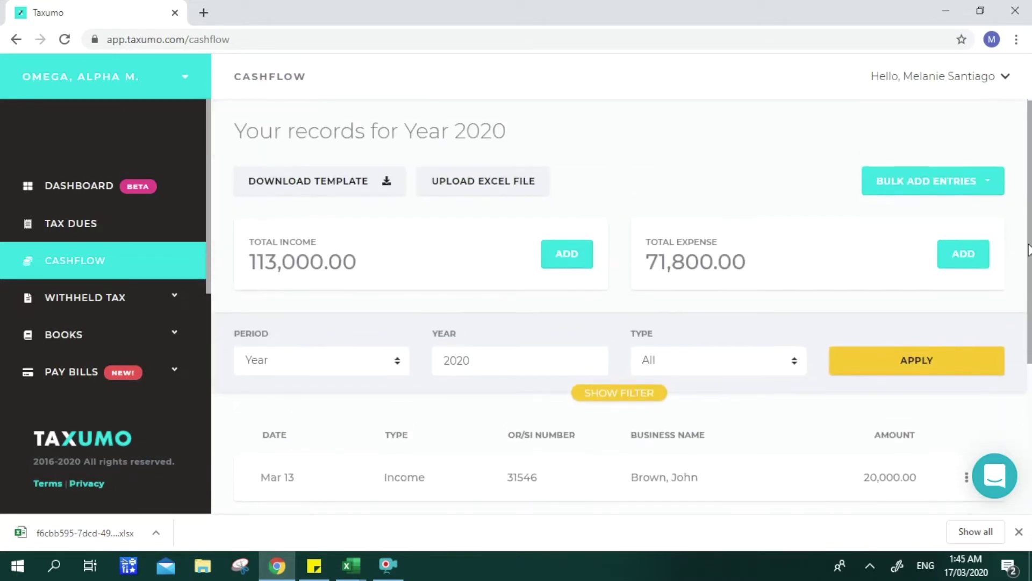
scroll(1021, 217, down, 3)
scroll(1022, 323, up, 3)
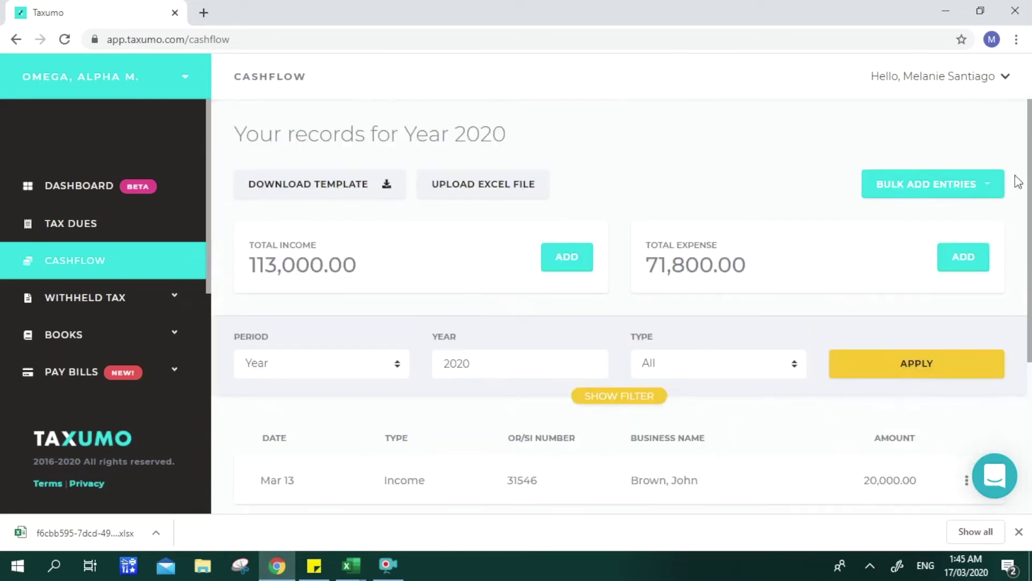
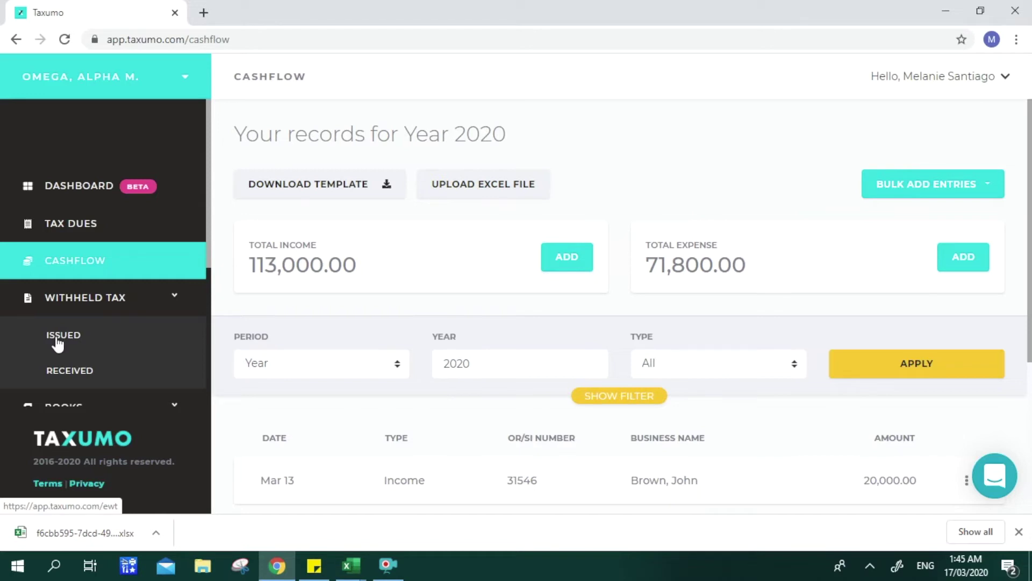
Open the issued withholding tax records and start a new record with tax code WC010.
click(58, 338)
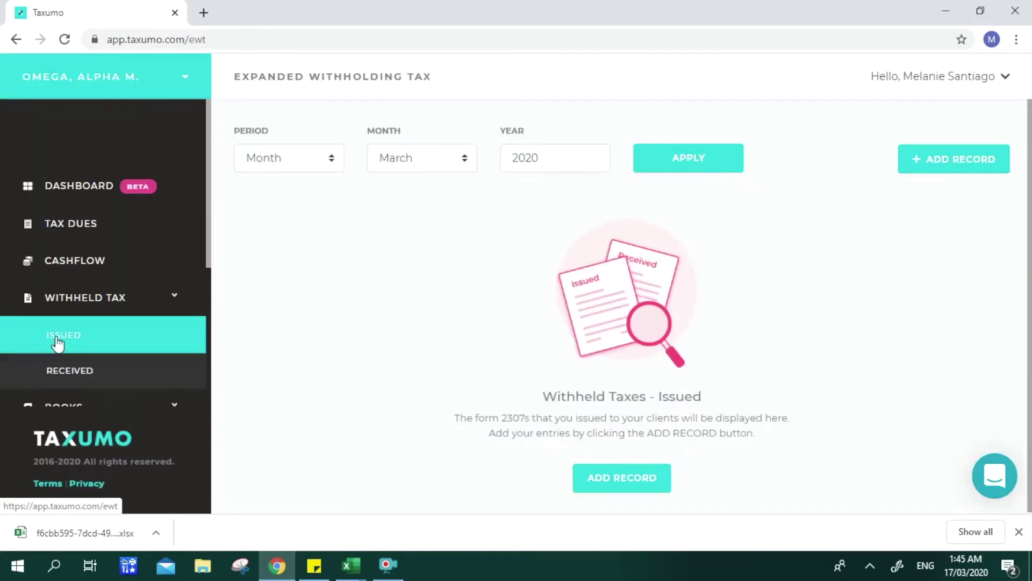
click(951, 169)
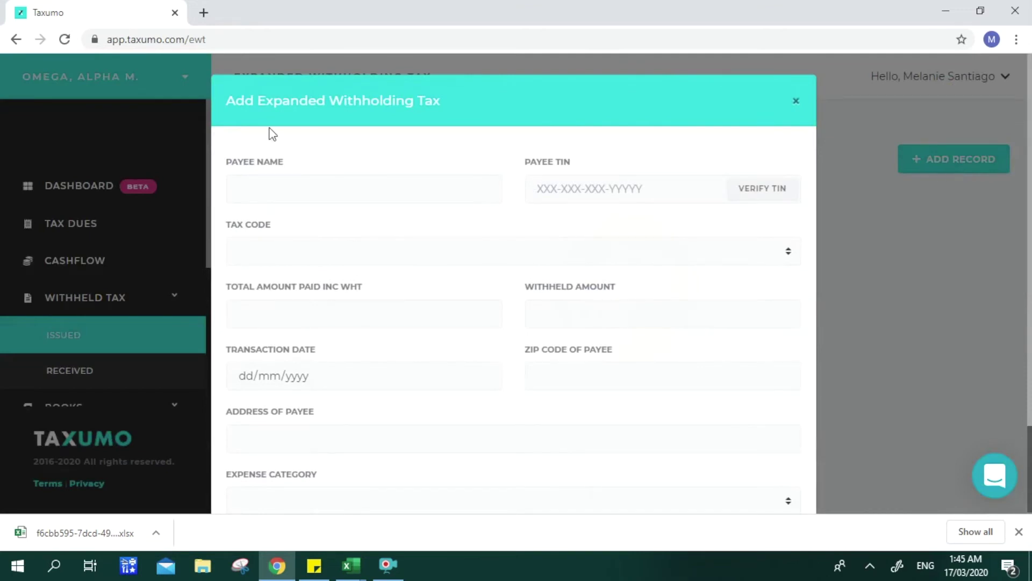
click(287, 192)
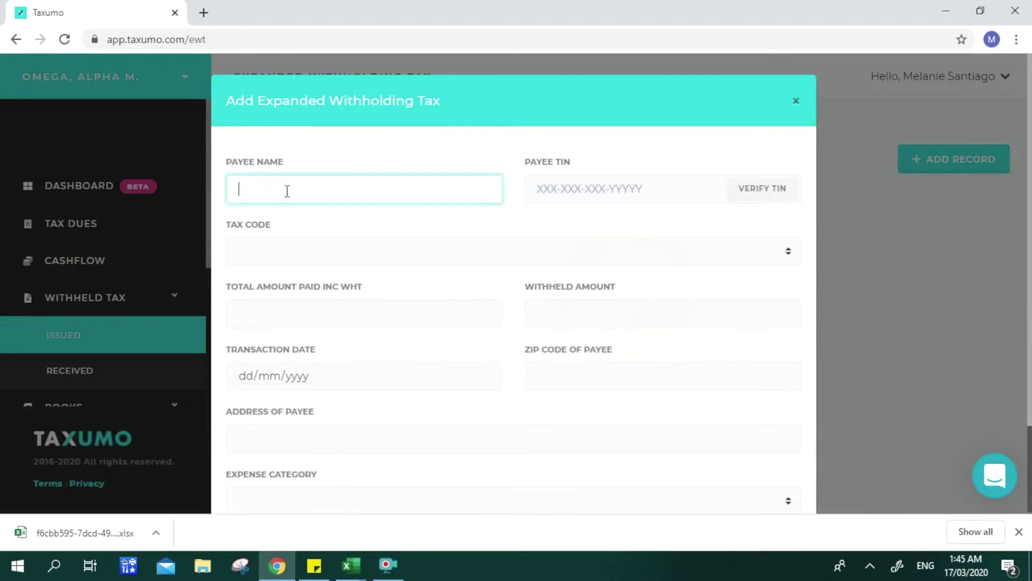
click(592, 183)
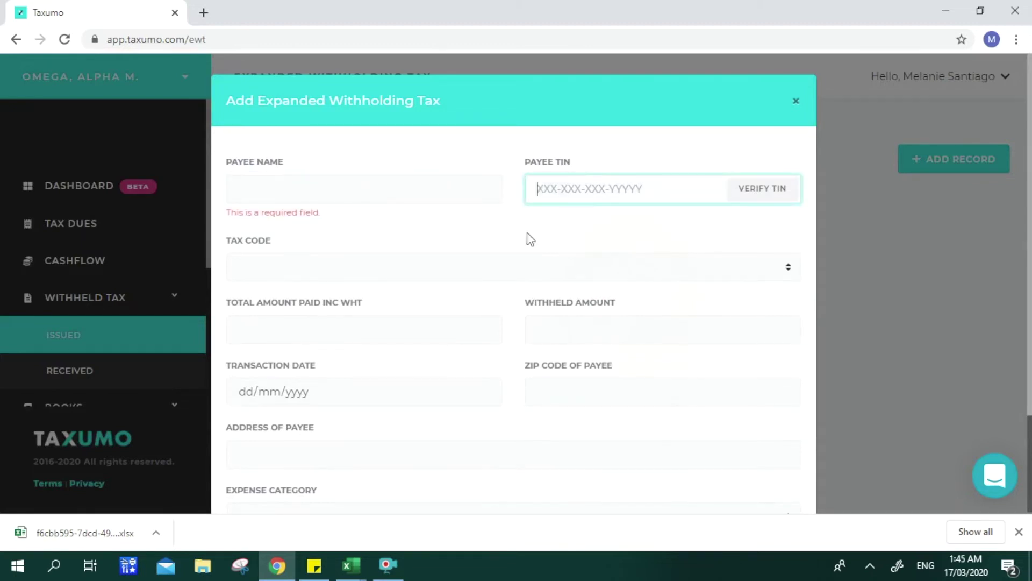
click(489, 279)
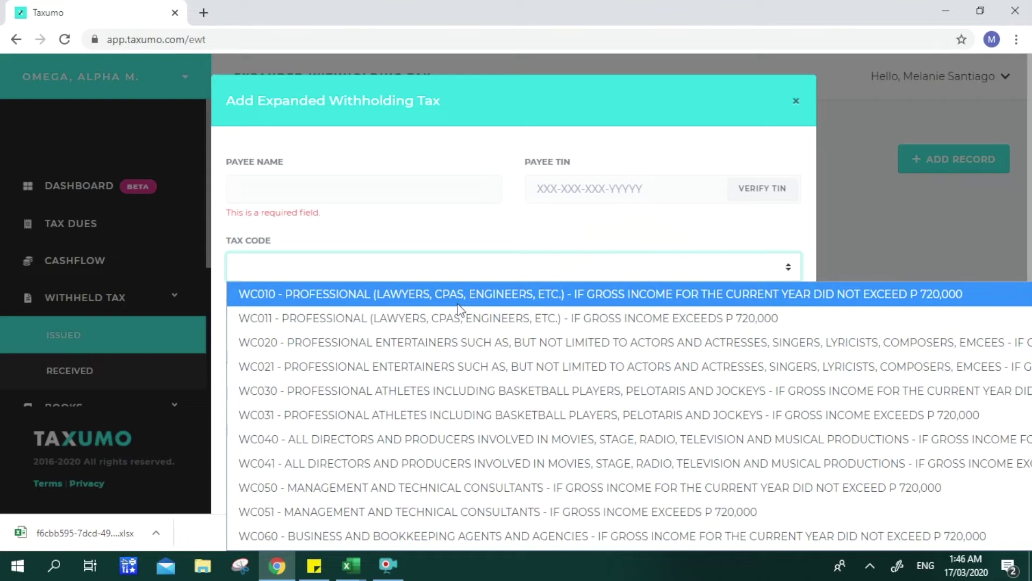
click(458, 304)
Enter 20000 as the total amount paid, review the form, and close it unsaved.
click(341, 334)
text(2)
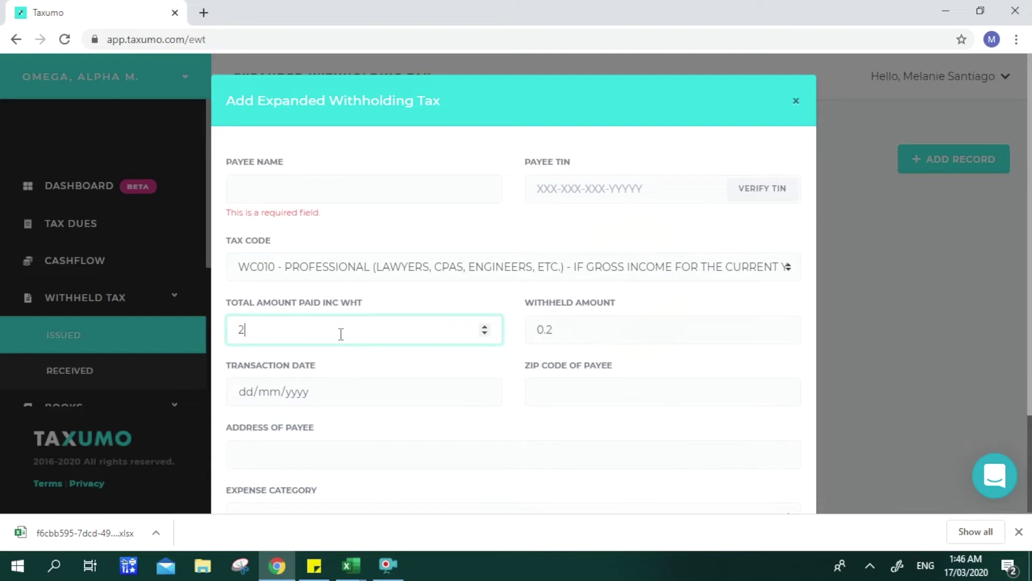
text(0000)
click(1023, 334)
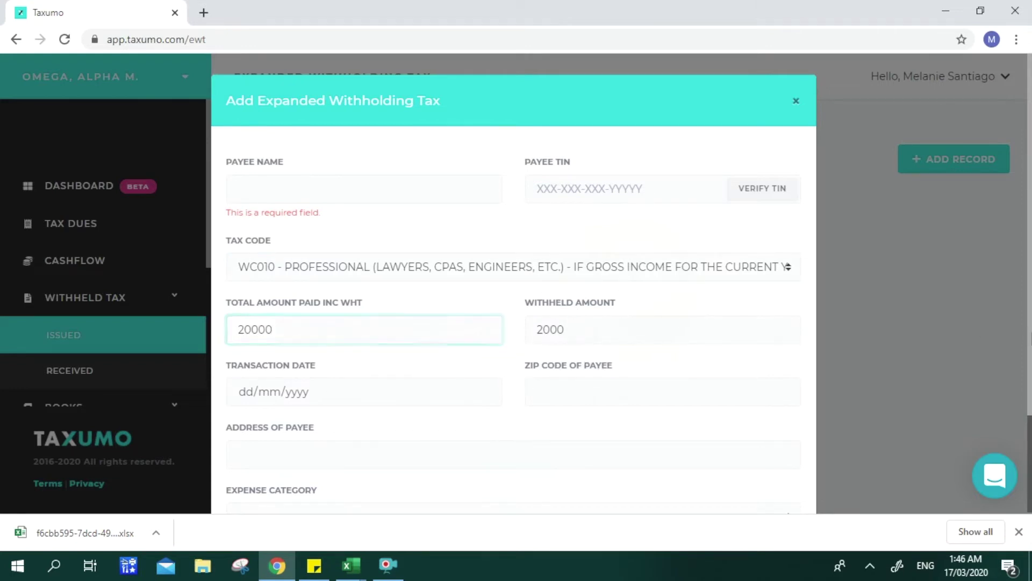
scroll(1023, 335, down, 2)
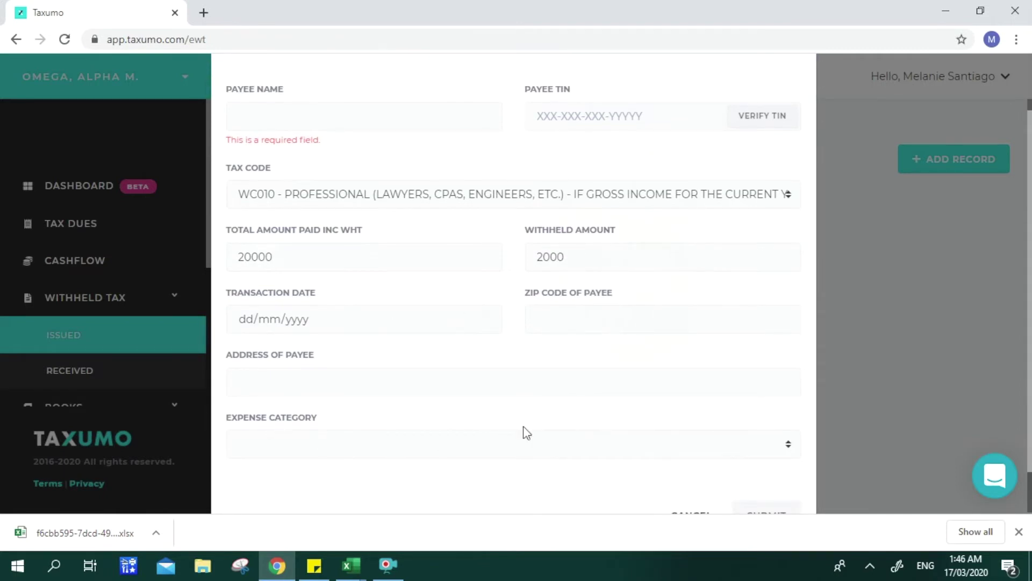
scroll(1030, 312, down, 1)
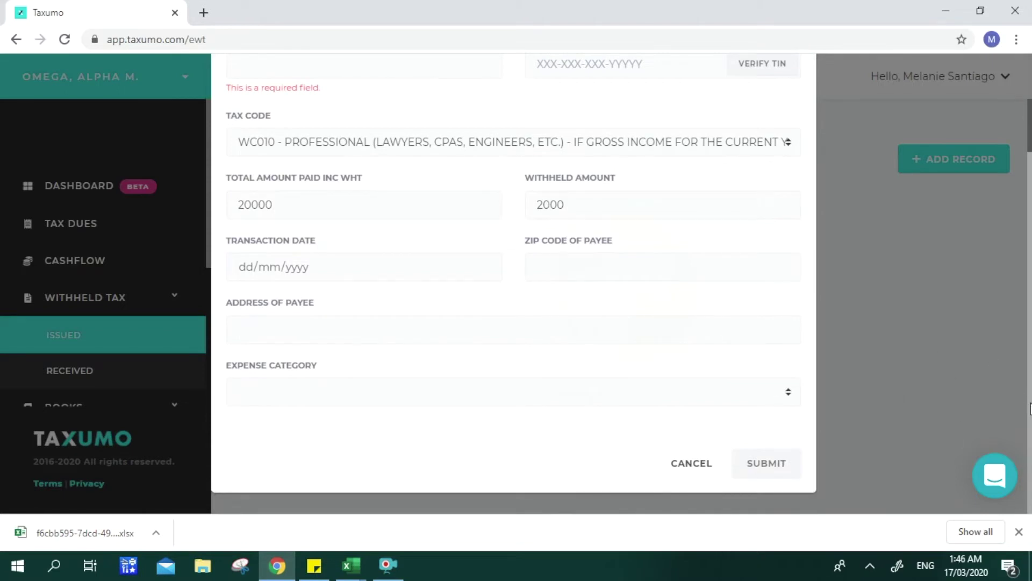
scroll(1030, 246, up, 2)
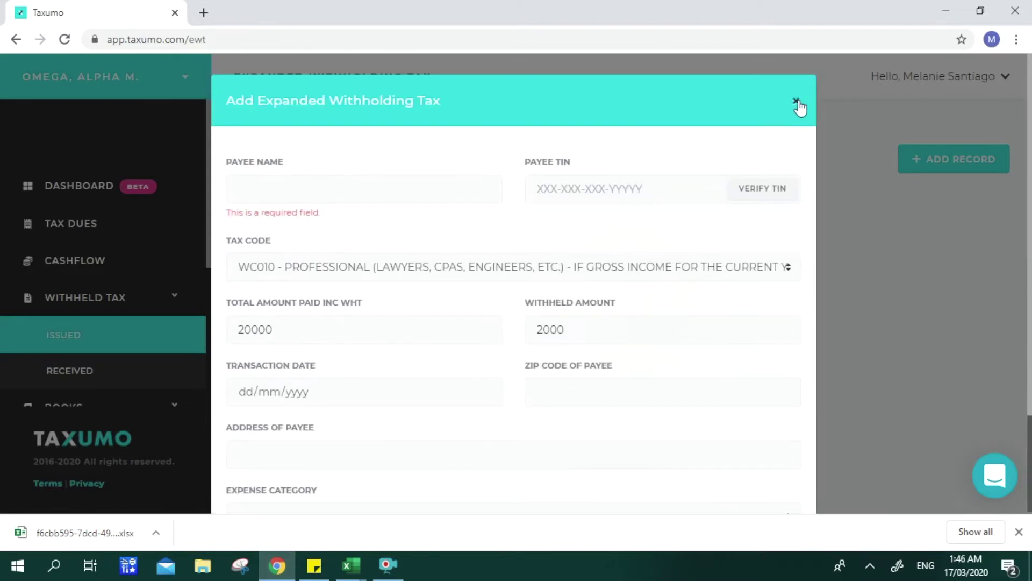
click(796, 101)
click(318, 165)
Filter the issued records to Year 2019 and scroll through the WC011, WC010 and WC100 entries.
click(293, 234)
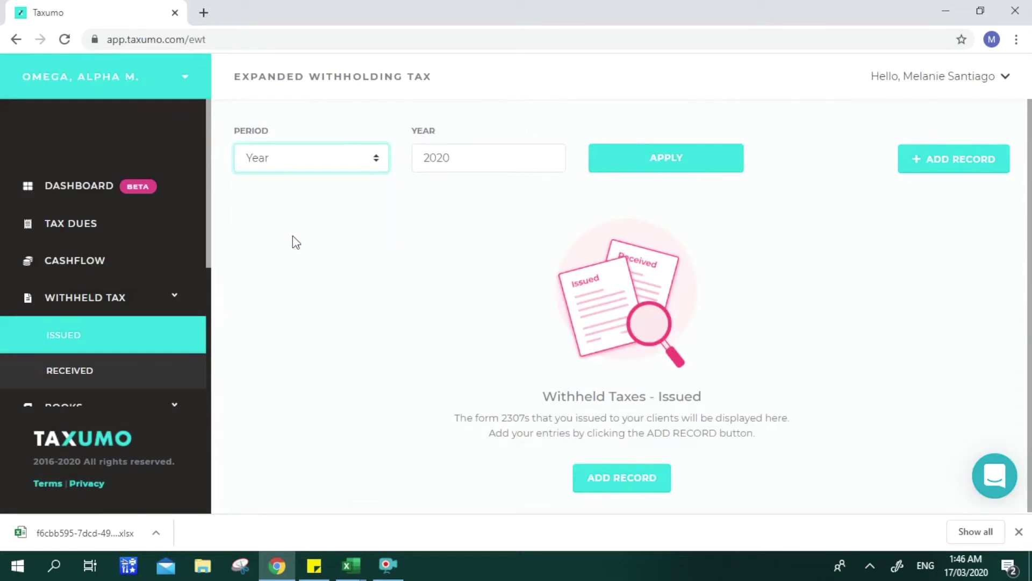
click(511, 161)
key(BackSpace)
key(BackSpace)
text(19)
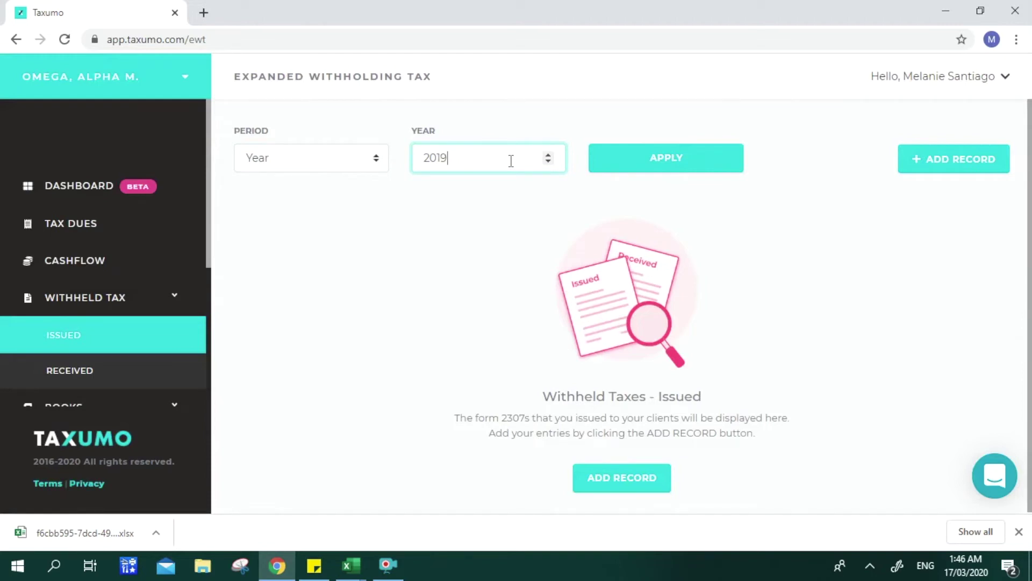
click(664, 158)
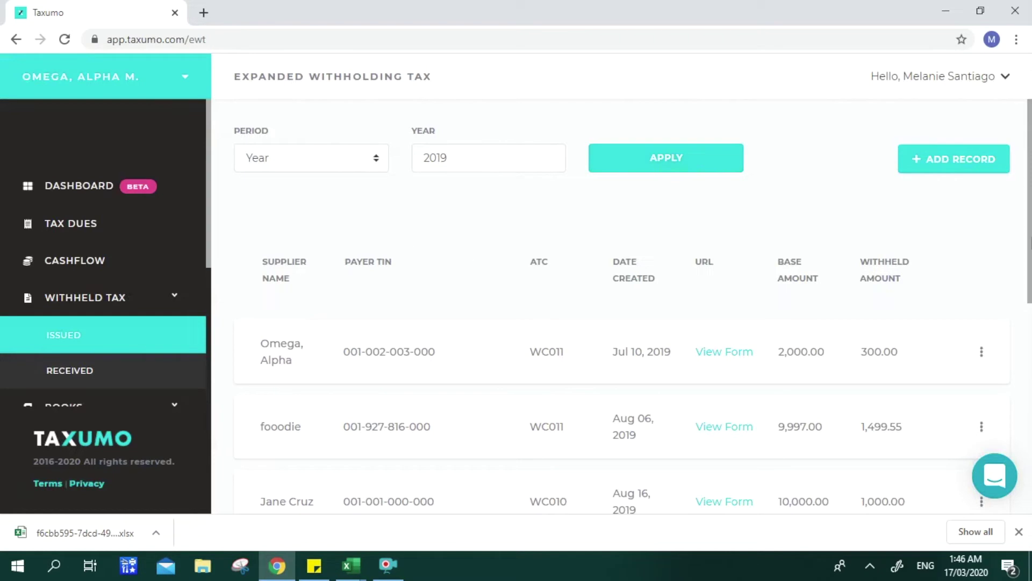
scroll(1030, 329, down, 5)
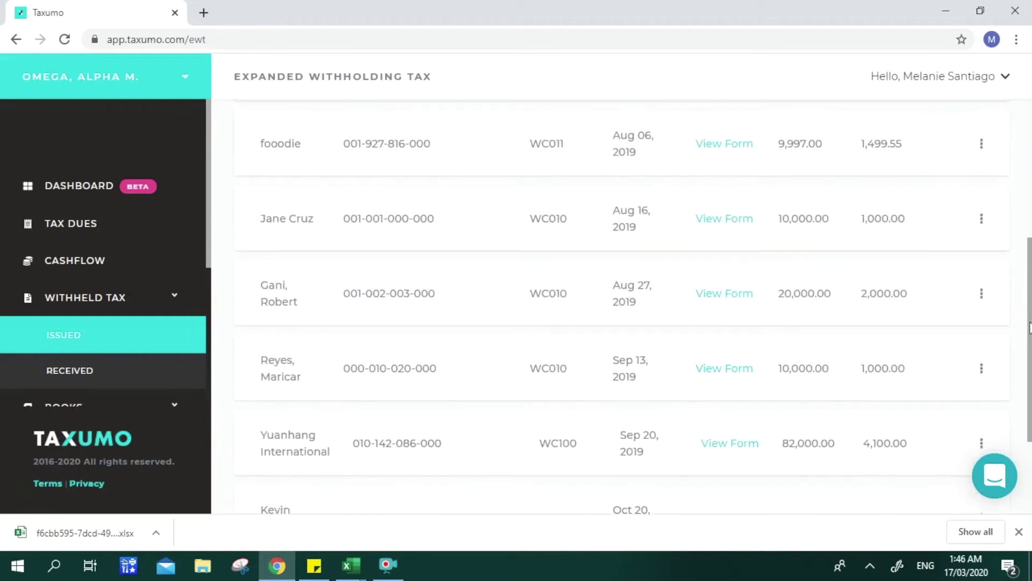
drag(1029, 328, 1028, 242)
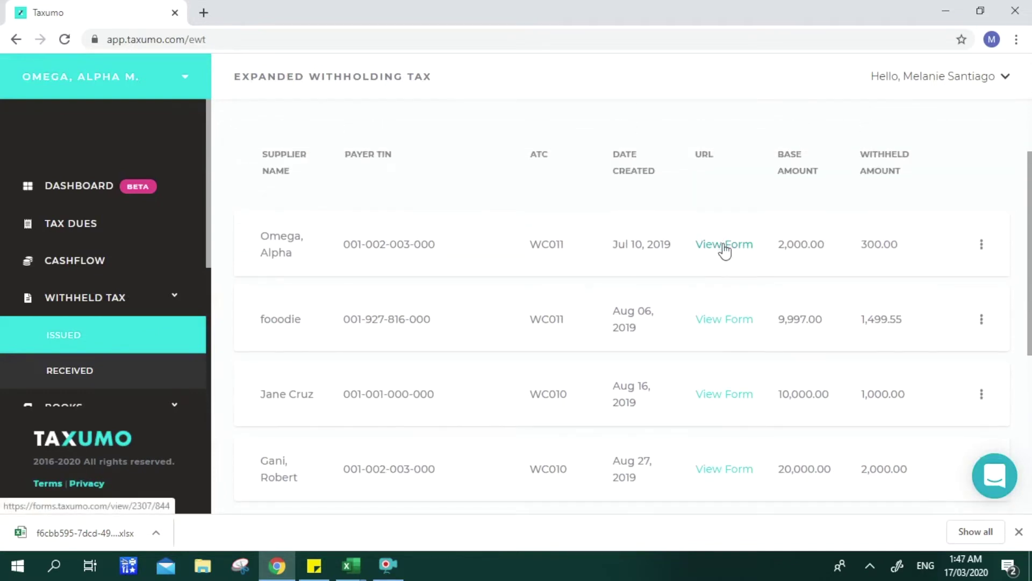
click(725, 245)
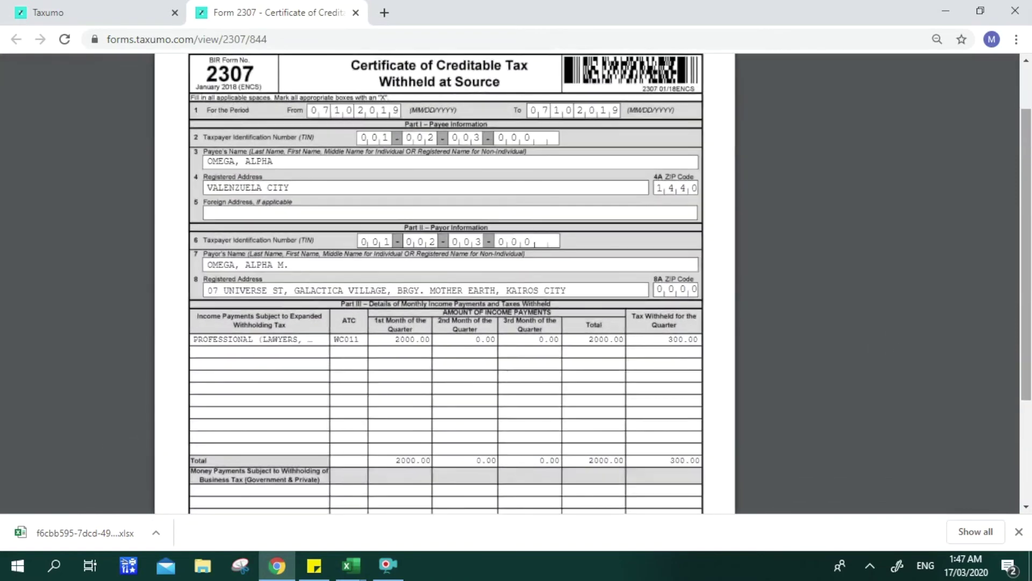
Review the Jul 10, 2019 WC011 certificate showing 2,000.00 paid, then return to Taxumo.
scroll(520, 299, up, 1)
scroll(519, 298, down, 1)
scroll(519, 298, down, 2)
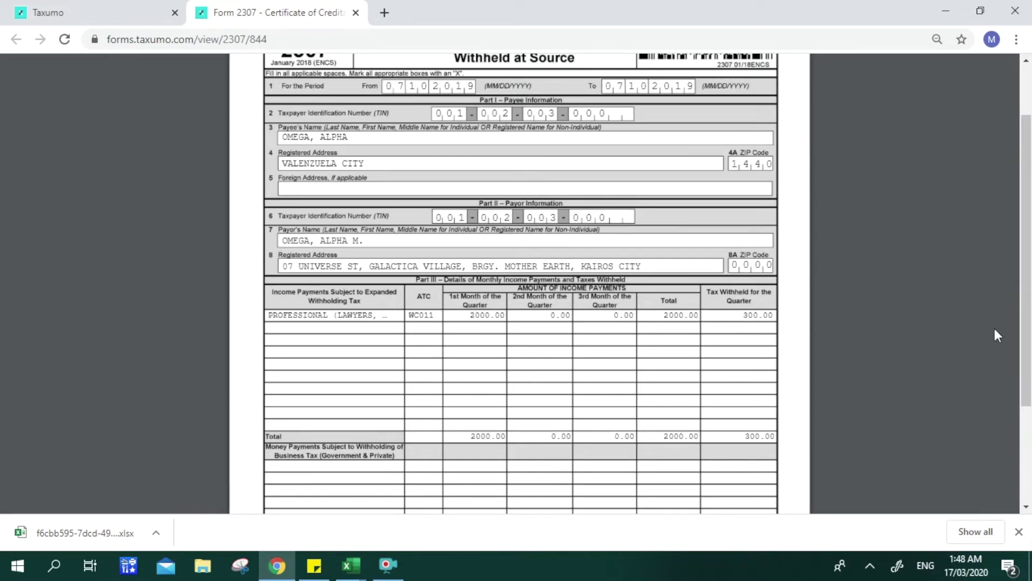
click(81, 11)
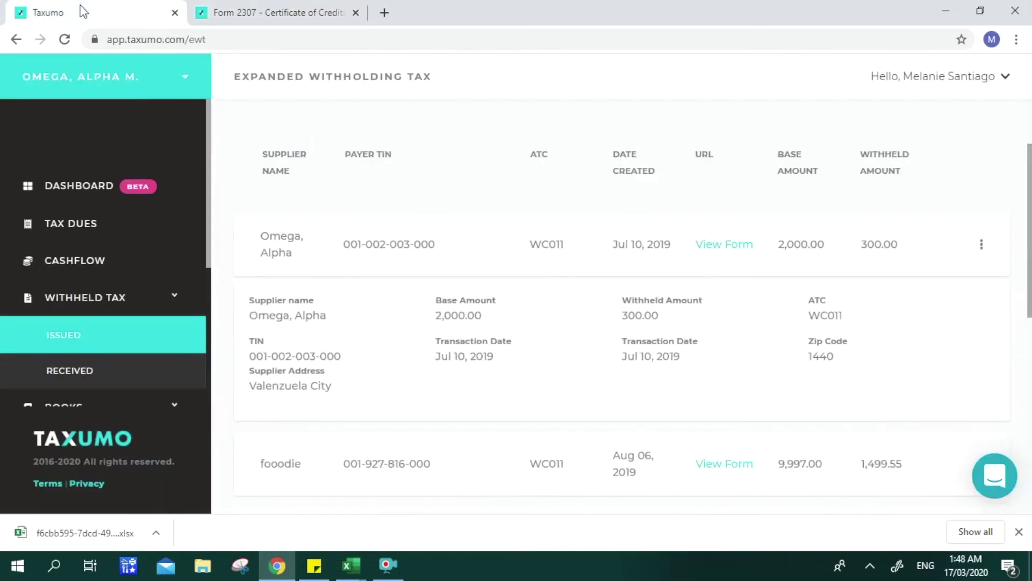
Switch to received withheld tax, check the Form 2307 tab, and start a new record.
click(60, 373)
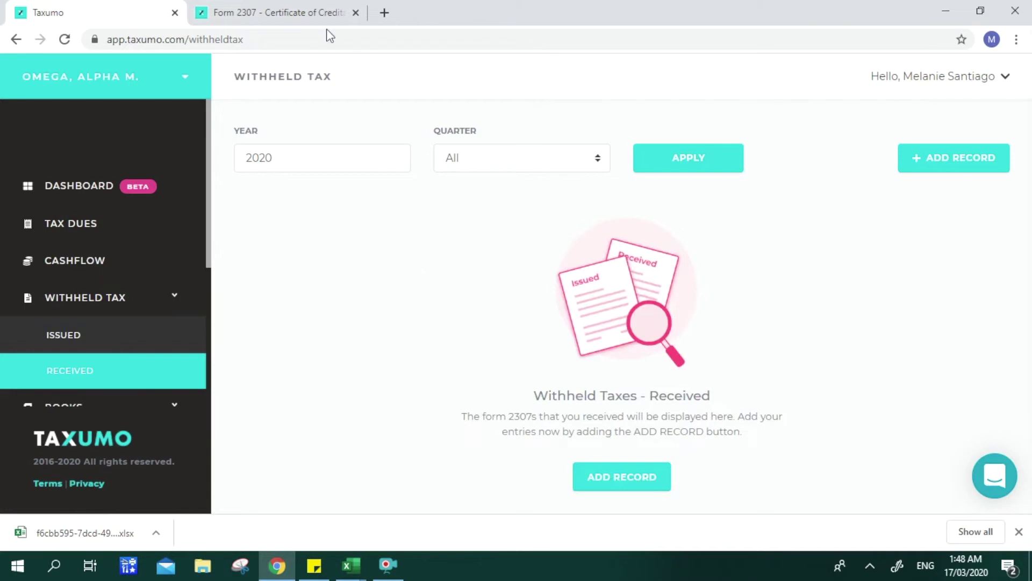
click(259, 13)
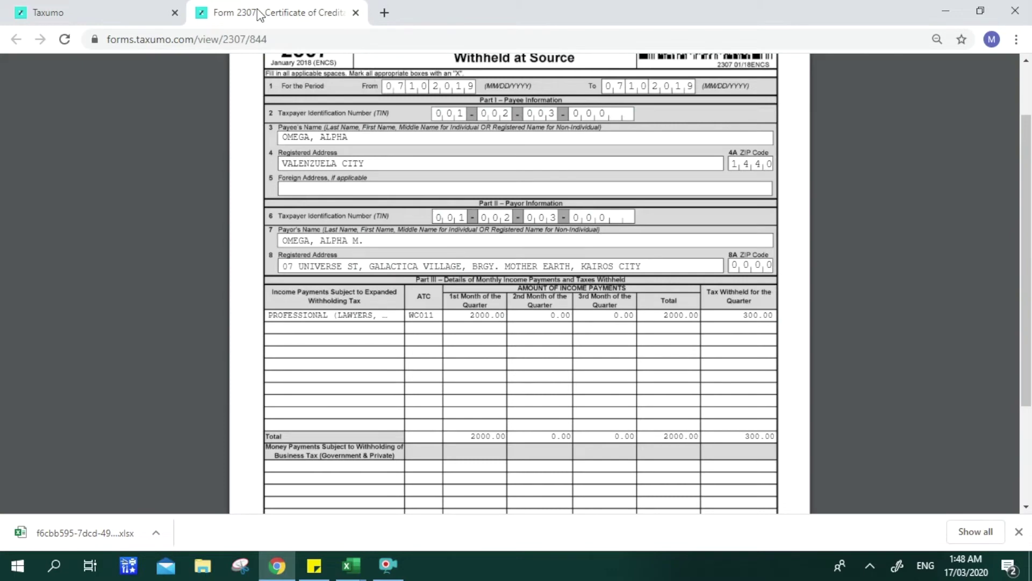
click(90, 21)
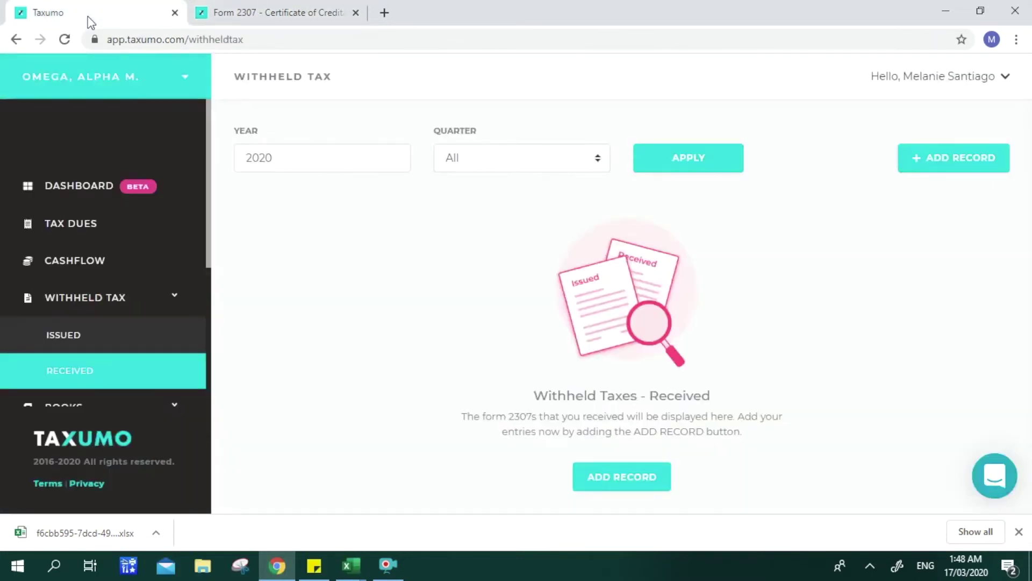
click(995, 158)
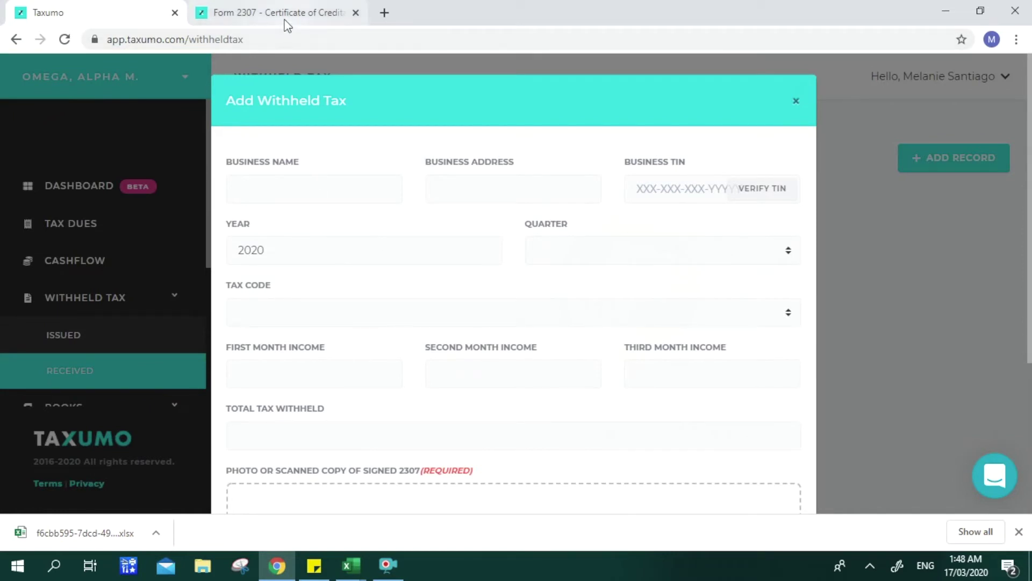
Step through the business name, address, TIN, quarter and tax code fields, checking Form 2307.
click(290, 185)
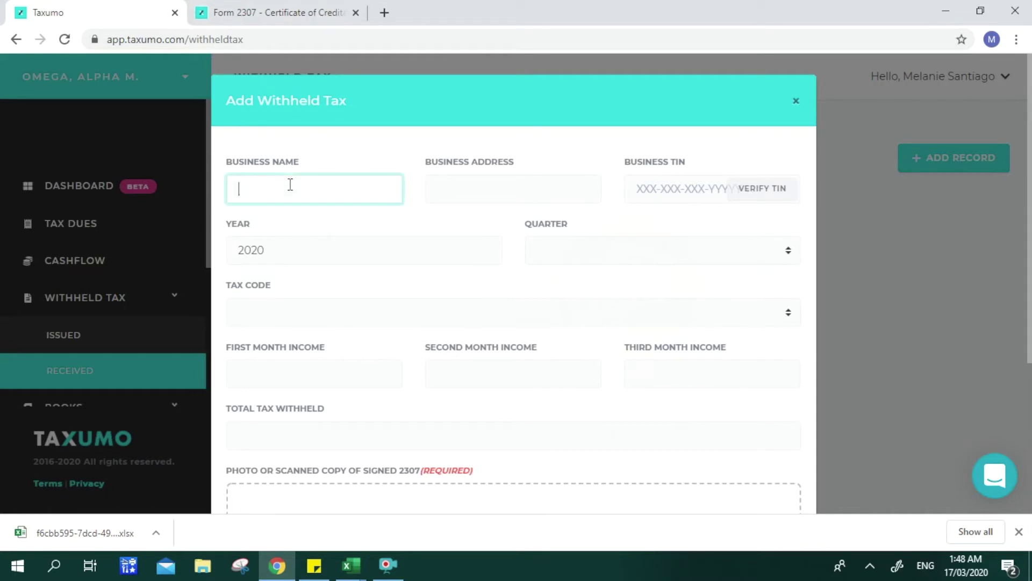
click(450, 188)
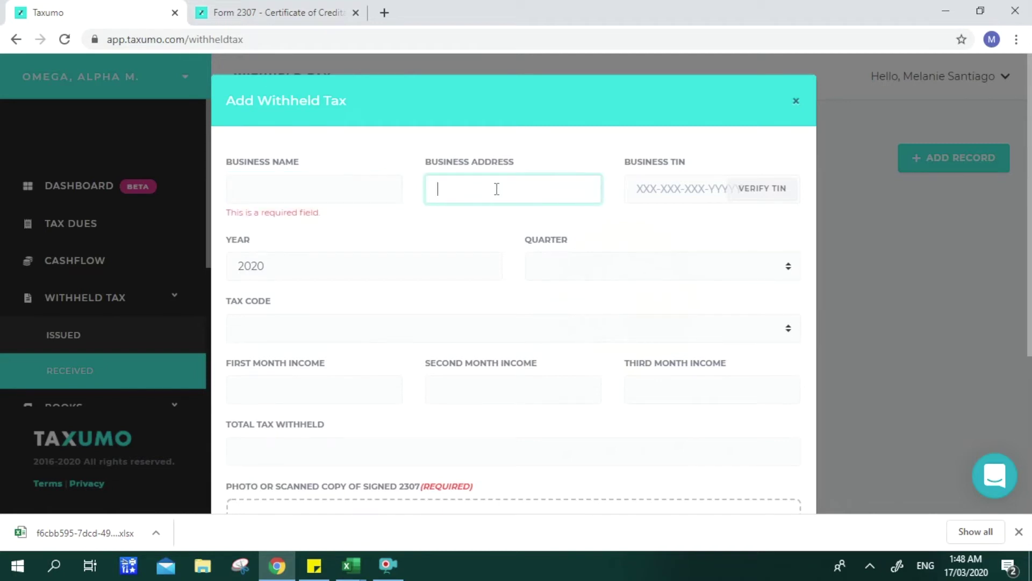
click(658, 198)
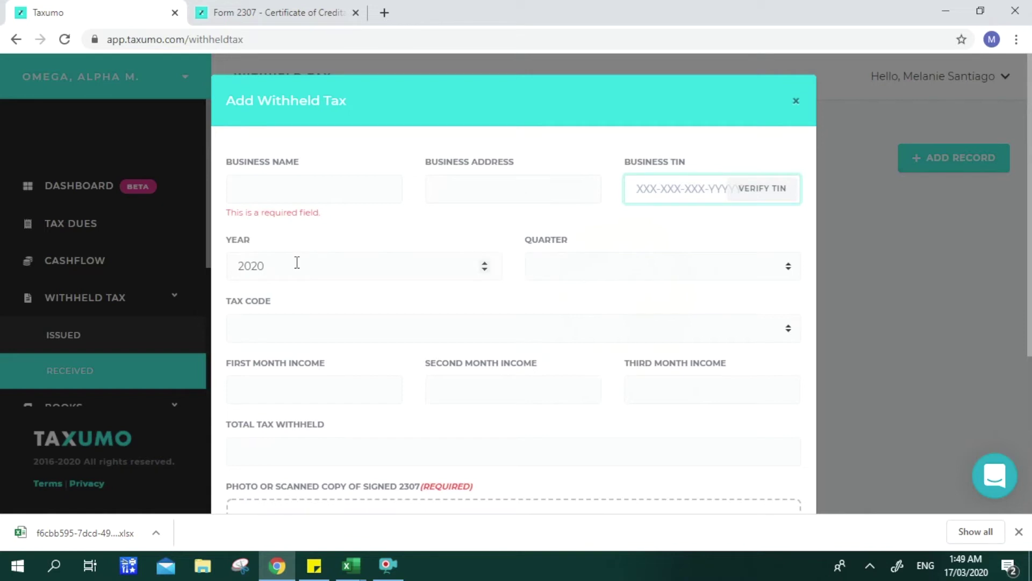
click(598, 272)
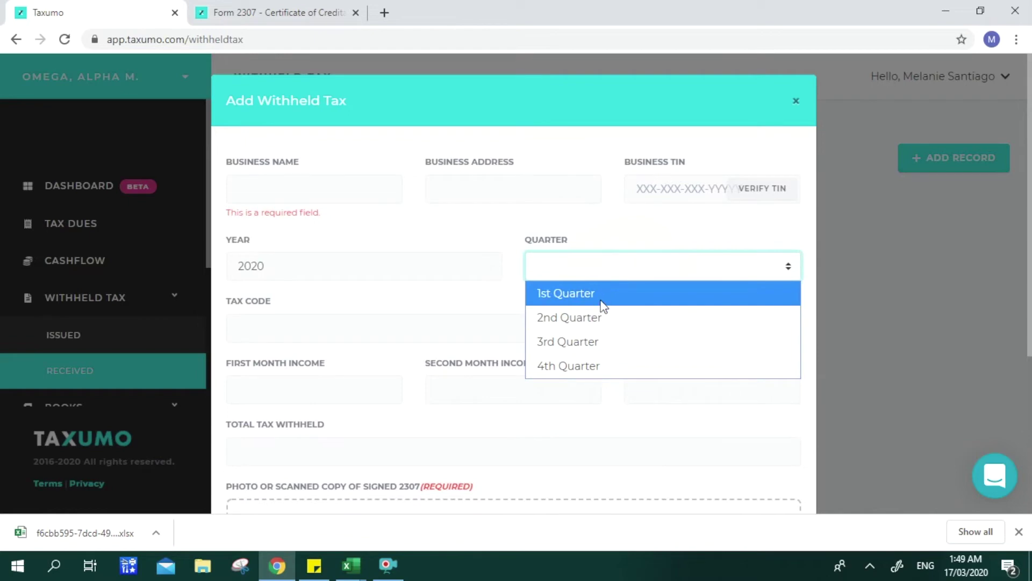
click(393, 334)
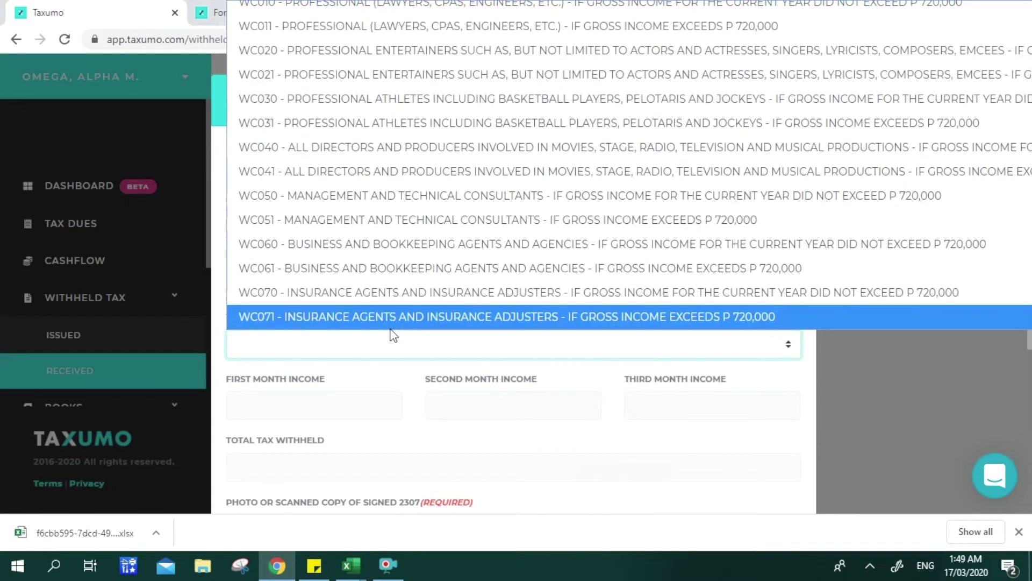
click(208, 14)
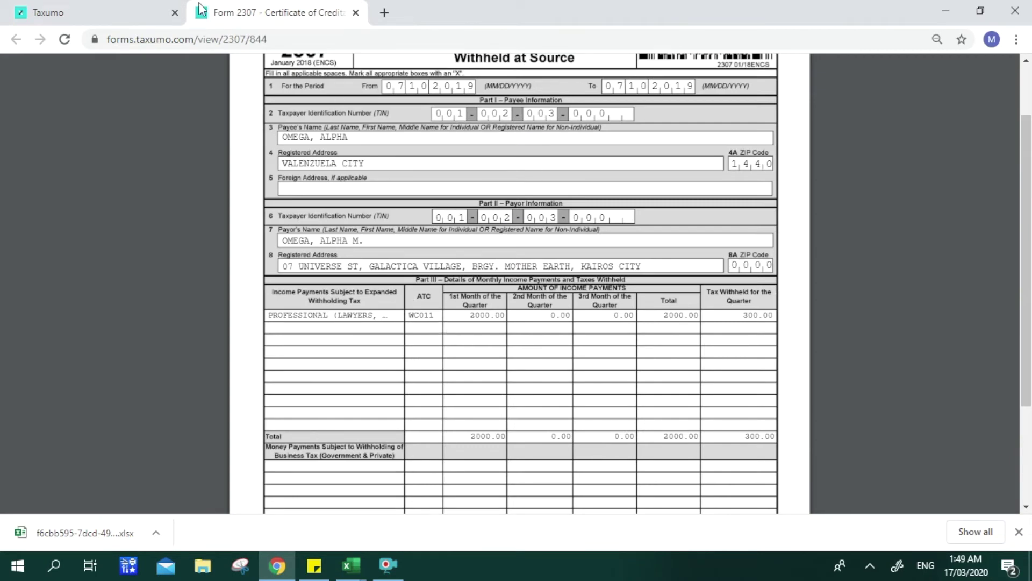
click(127, 17)
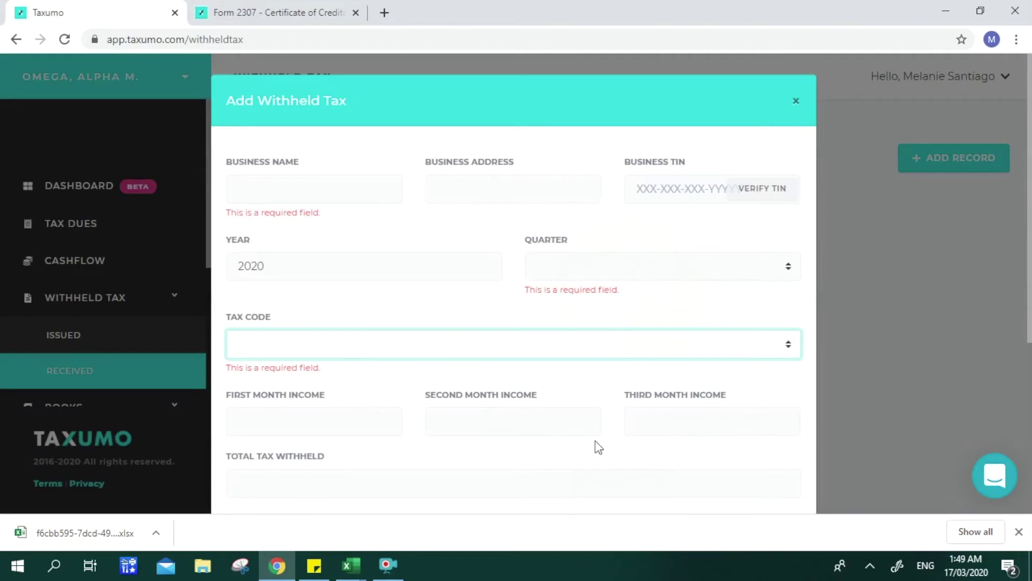
Scroll through the Add Withheld Tax form and close it without saving.
drag(1030, 323, 1025, 438)
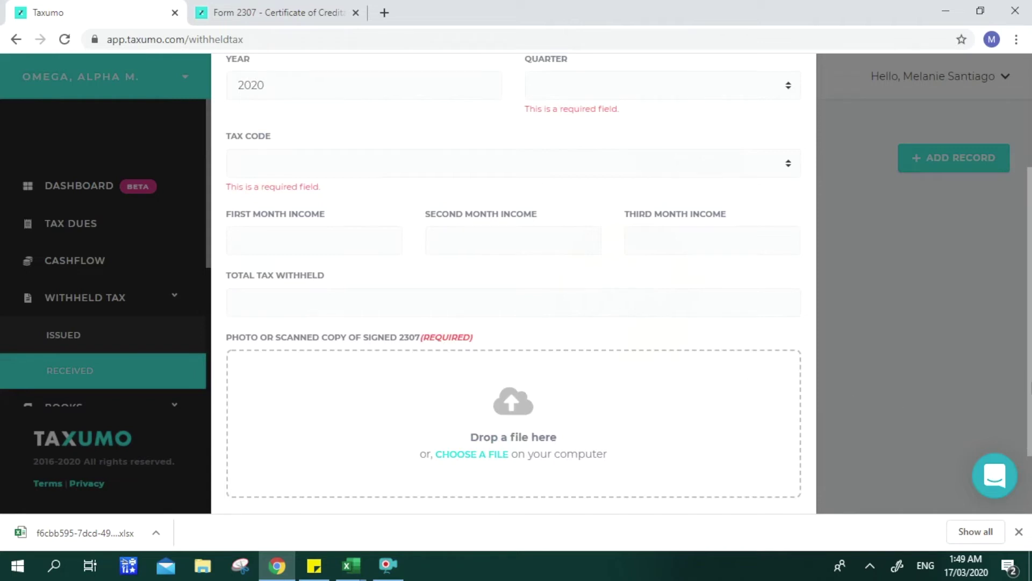
scroll(1031, 387, up, 1)
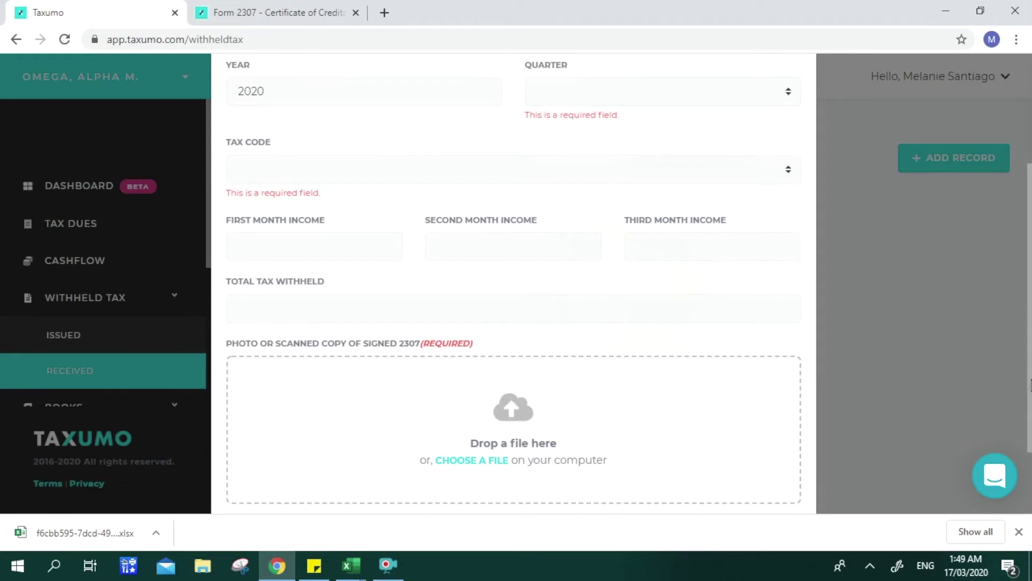
drag(1031, 387, 1020, 463)
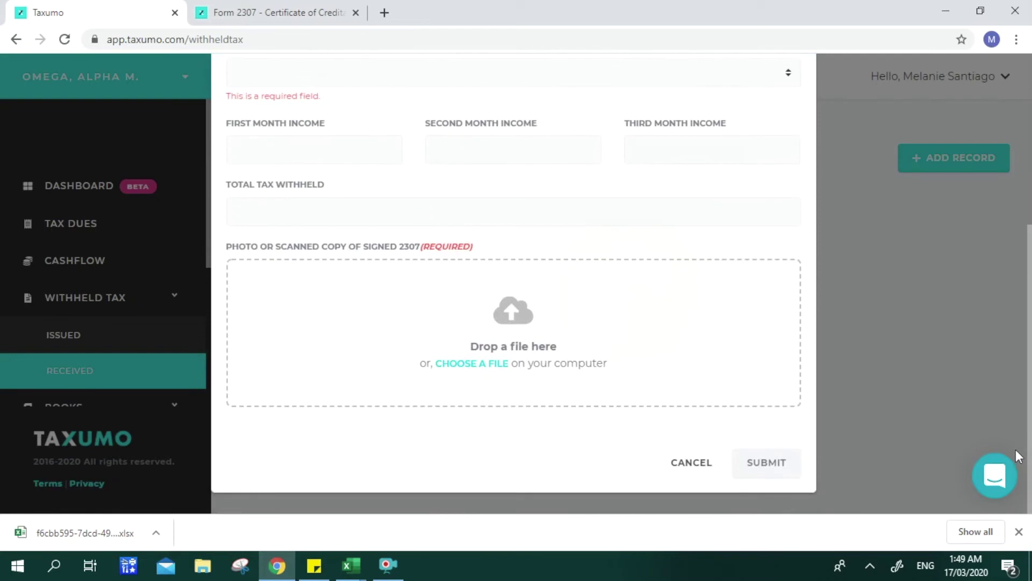
scroll(958, 226, up, 5)
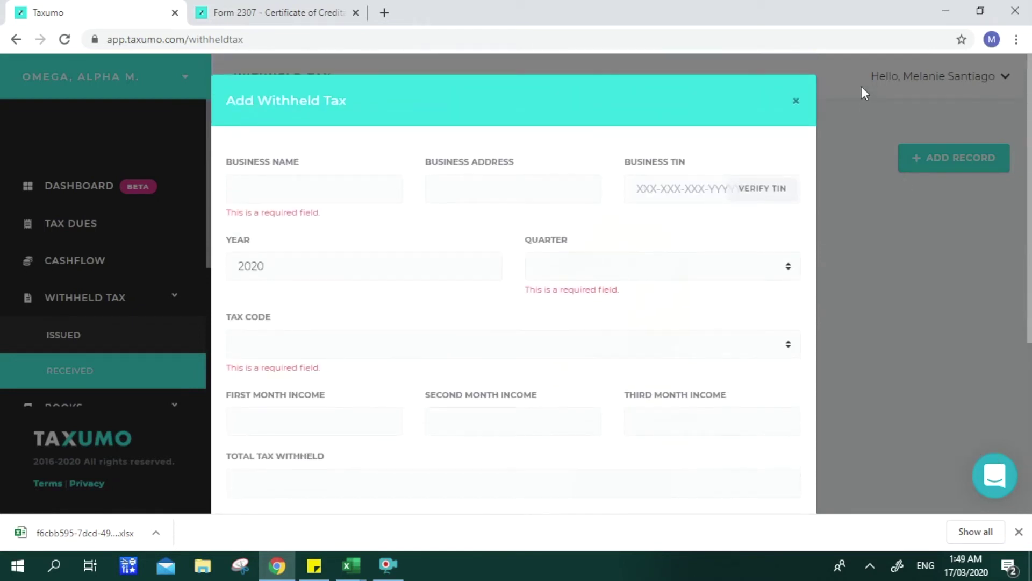
click(798, 107)
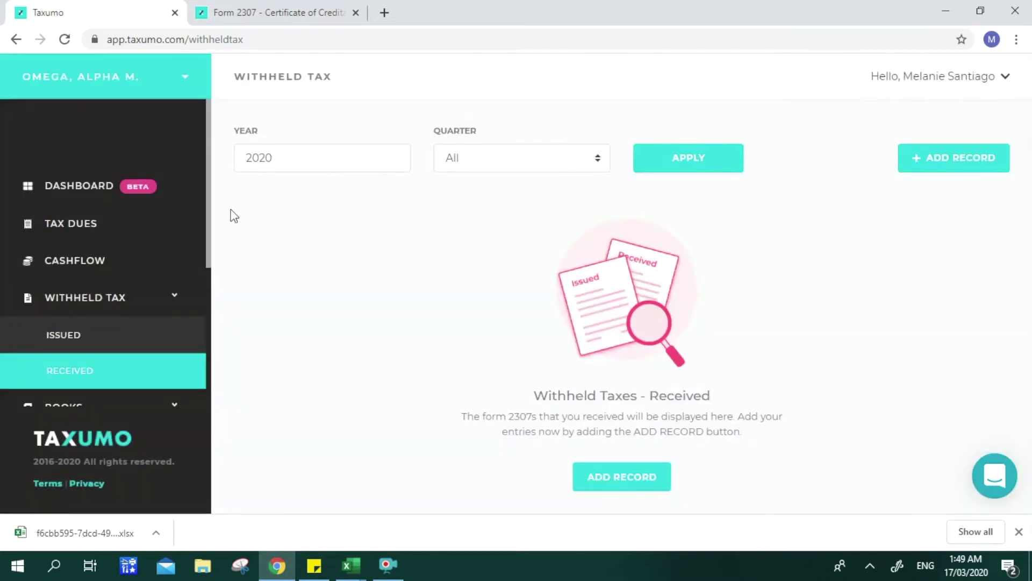
Open Cashflow, collapse and re-expand the Withheld Tax submenu, then go to Tax Dues.
click(83, 263)
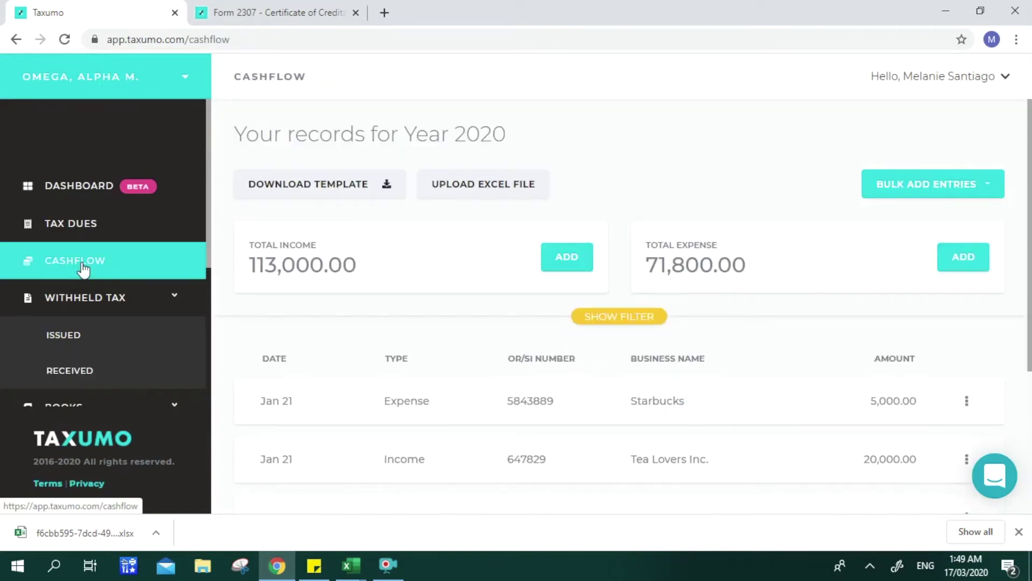
click(83, 301)
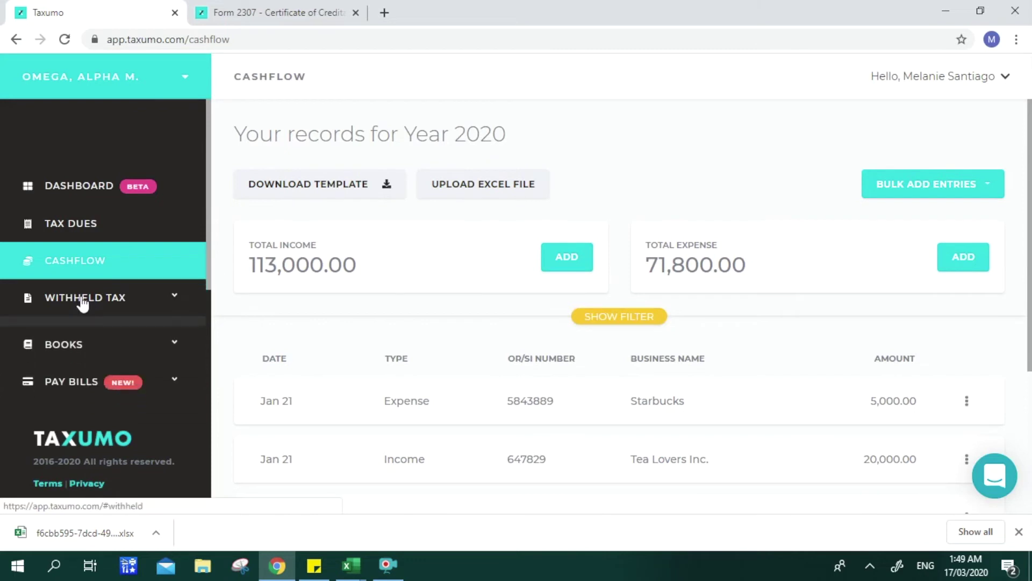
click(82, 301)
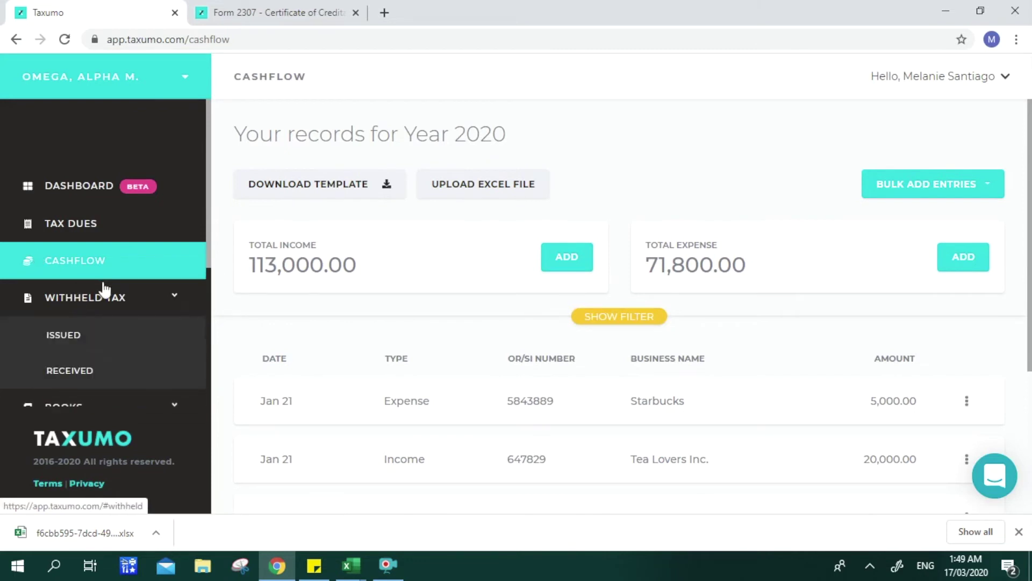
click(61, 228)
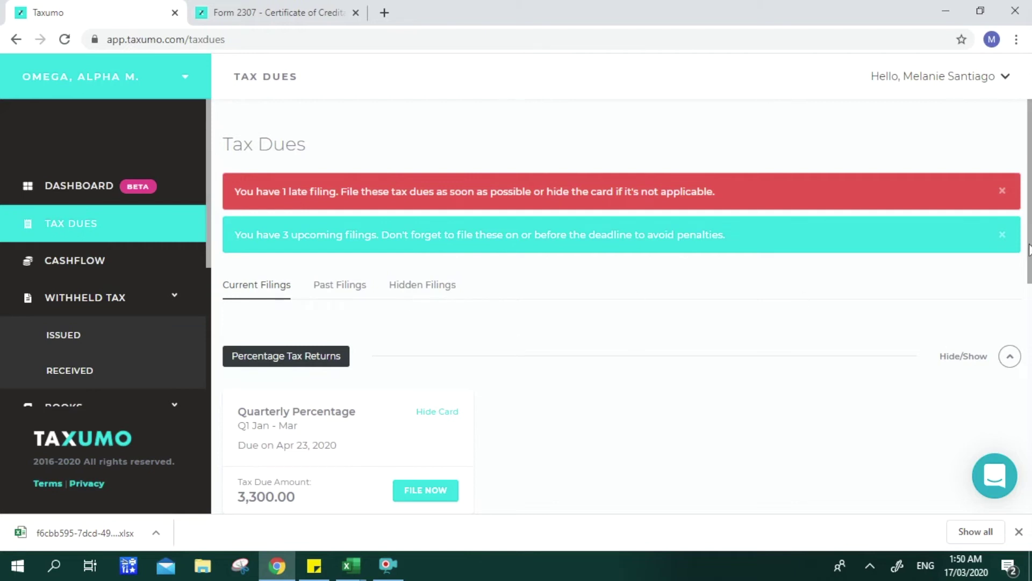
Scroll through the Tax Dues cards, including the 3,300.00 Quarterly Percentage due Apr 23, 2020.
scroll(1029, 250, down, 2)
scroll(1030, 321, down, 3)
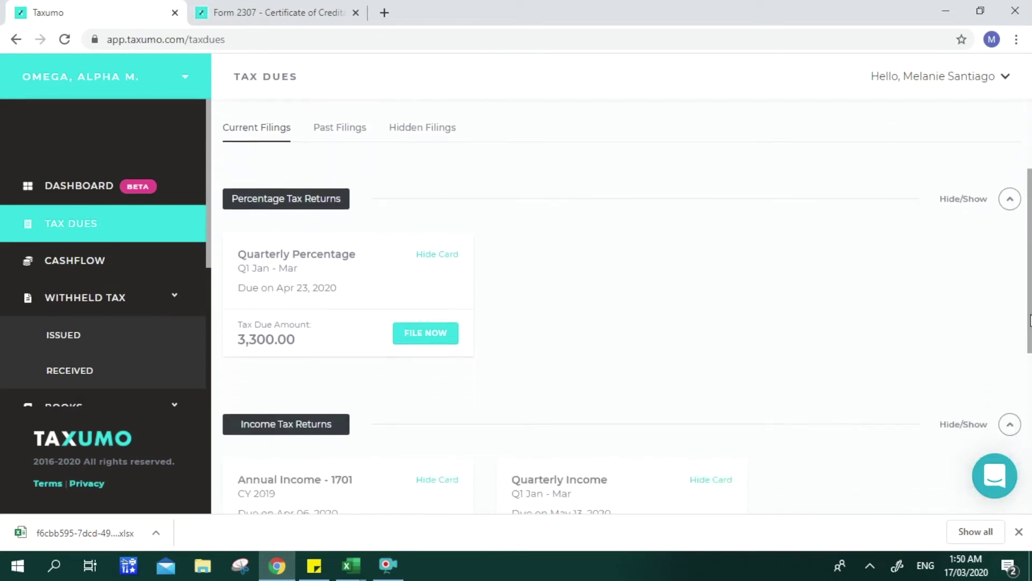
drag(1030, 321, 1030, 428)
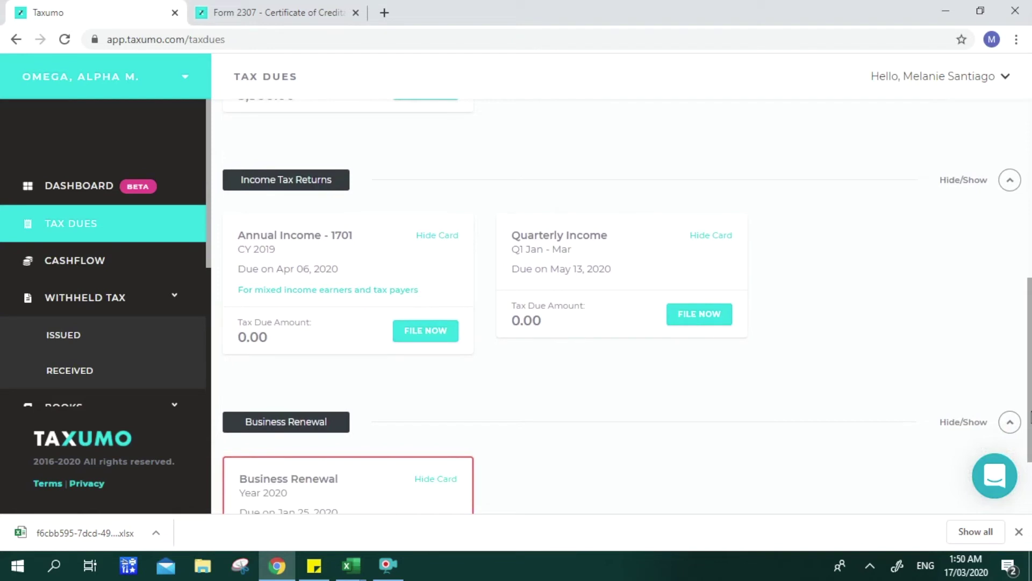
drag(1030, 417, 1030, 469)
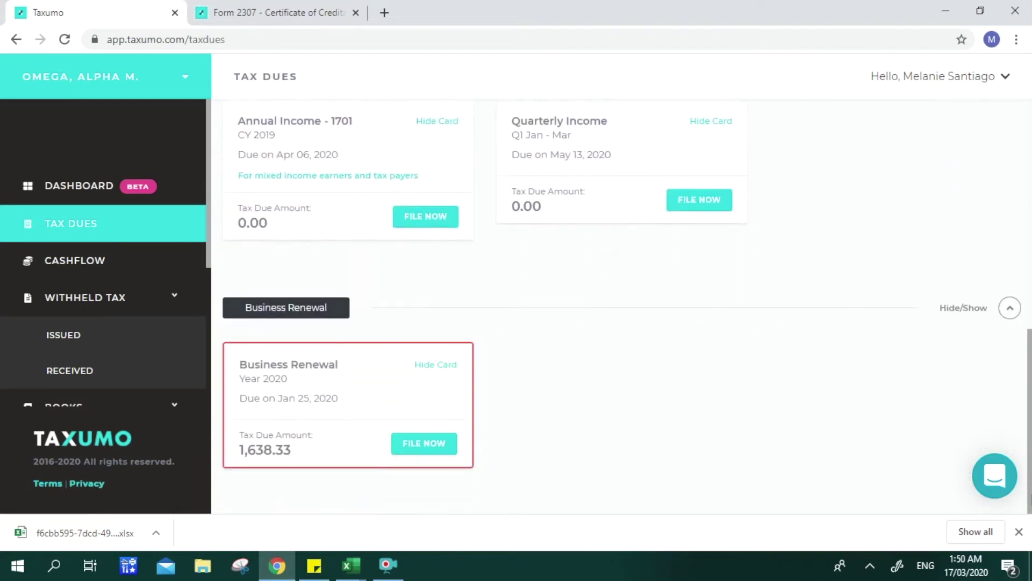
scroll(1022, 350, up, 6)
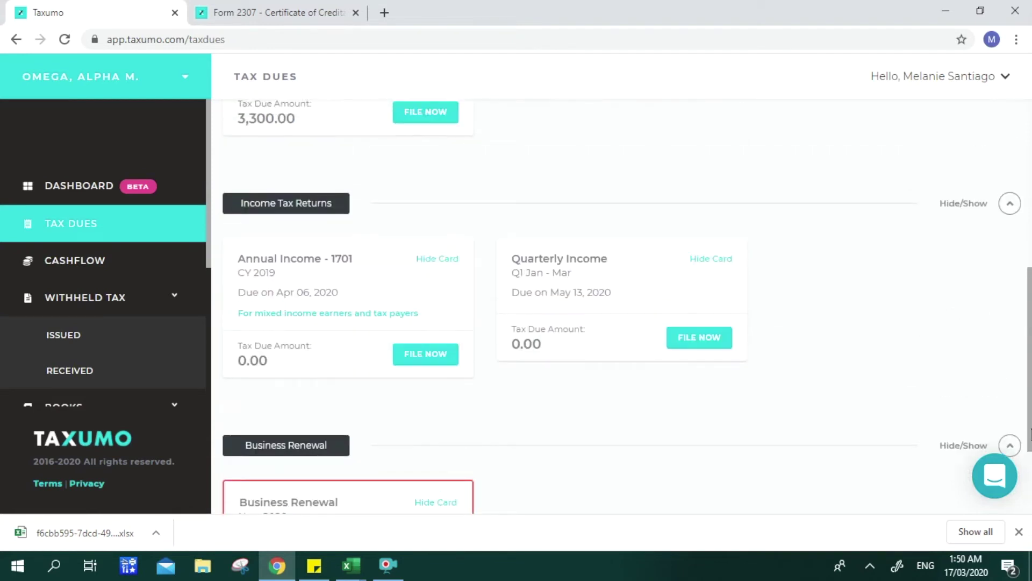
scroll(1022, 347, up, 1)
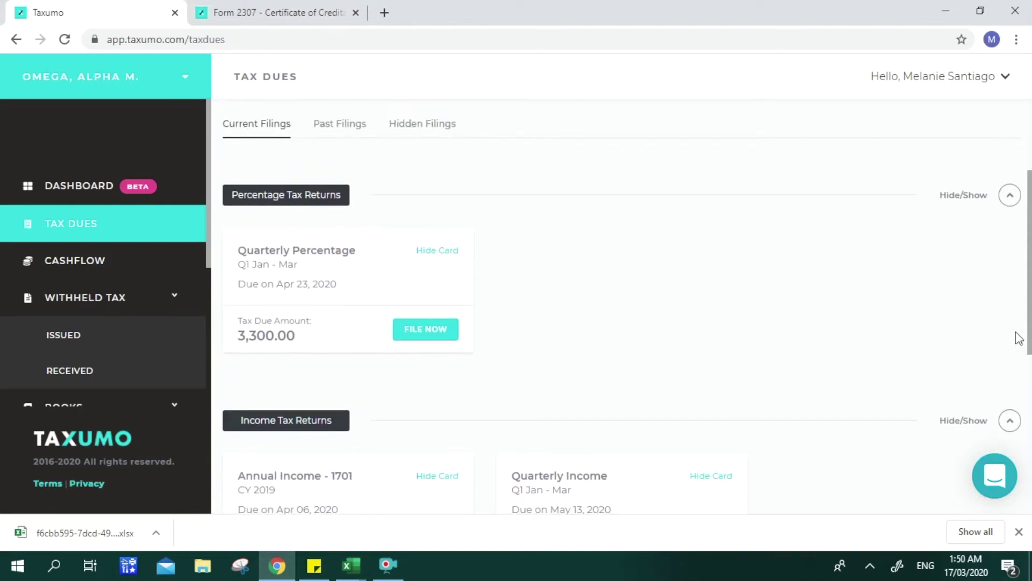
scroll(1018, 344, down, 3)
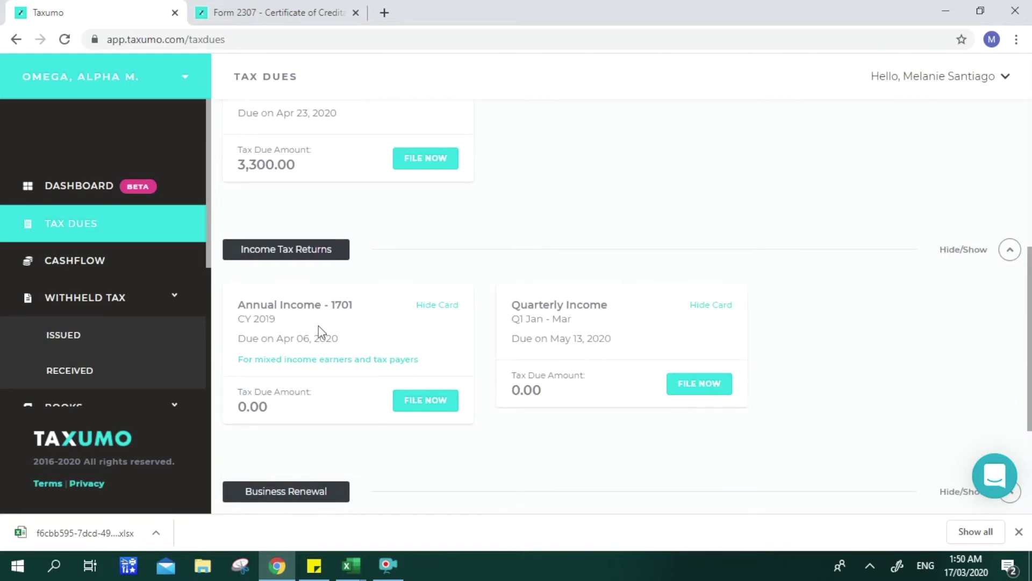
scroll(1024, 213, up, 5)
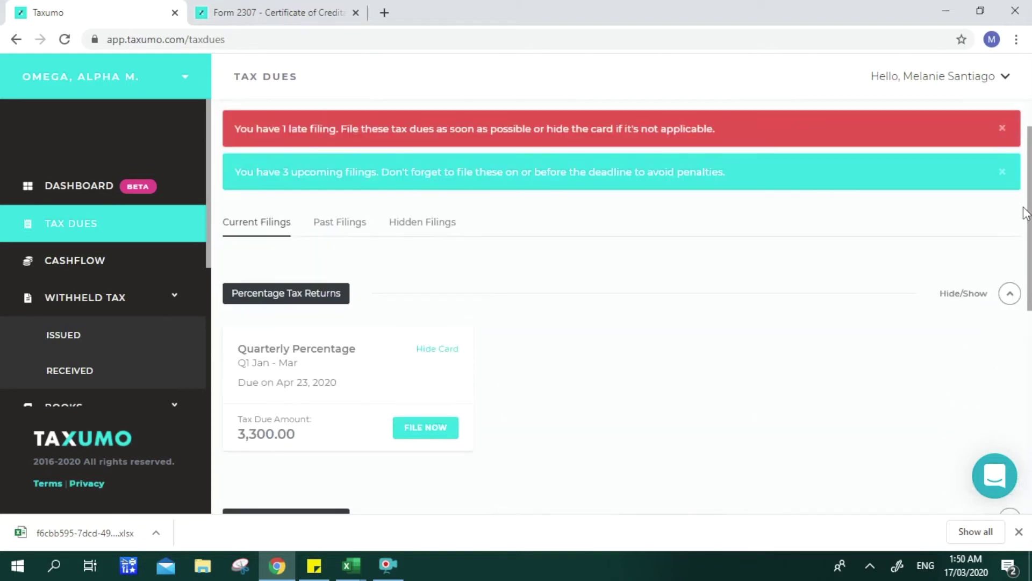
click(330, 226)
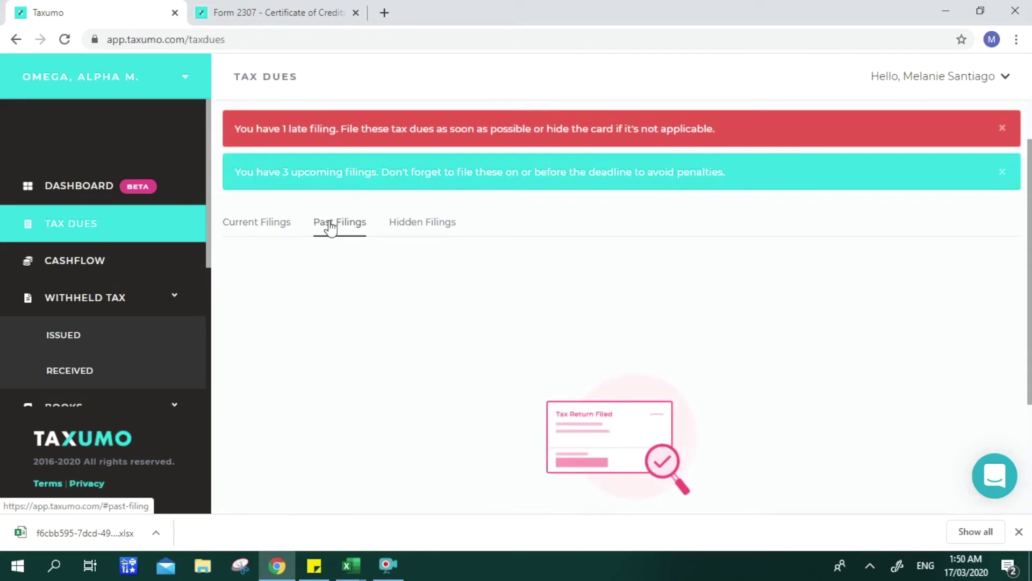
drag(1030, 229, 1031, 252)
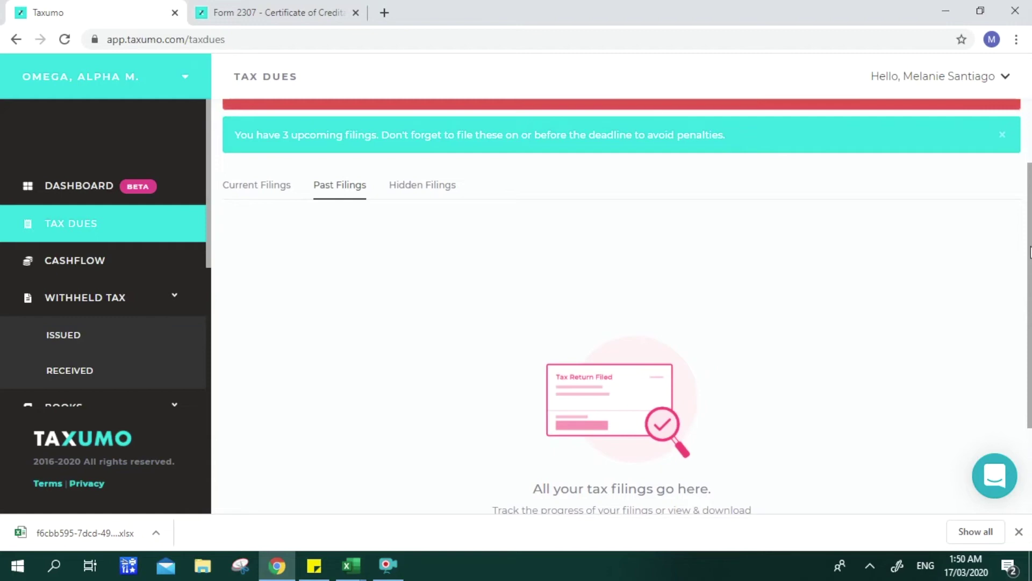
drag(1030, 251, 1029, 219)
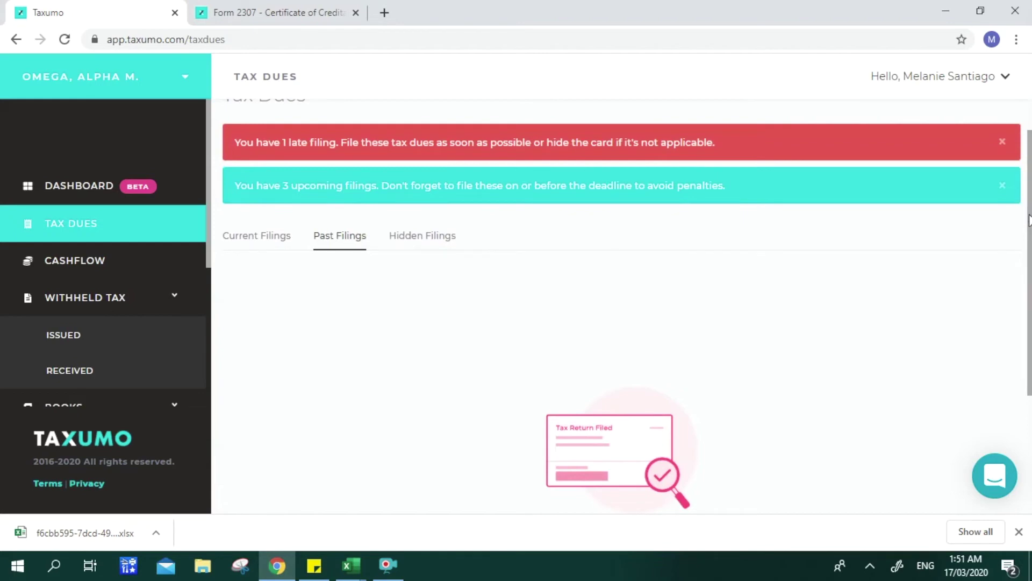
click(426, 247)
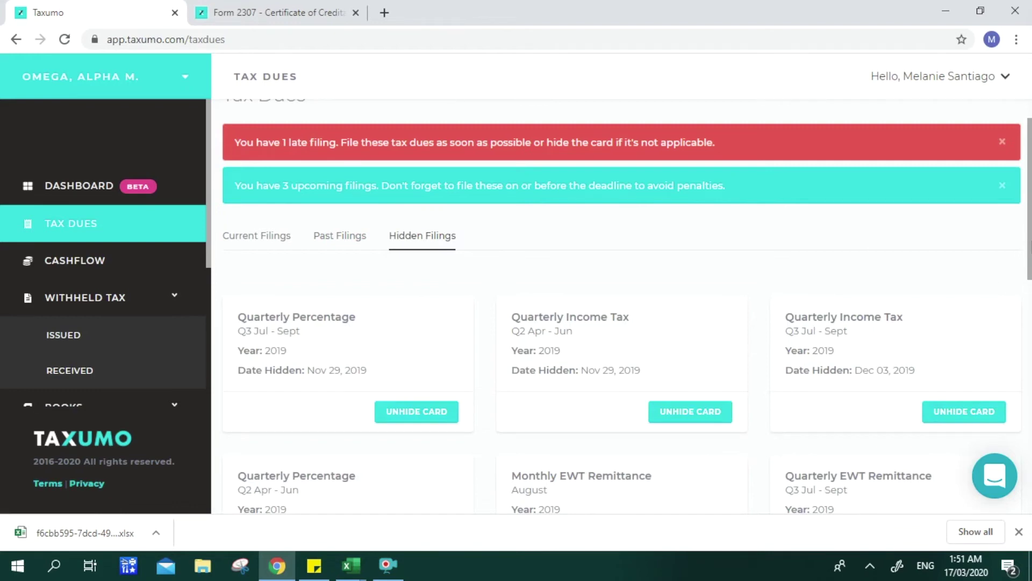
scroll(1030, 248, down, 1)
scroll(622, 307, up, 1)
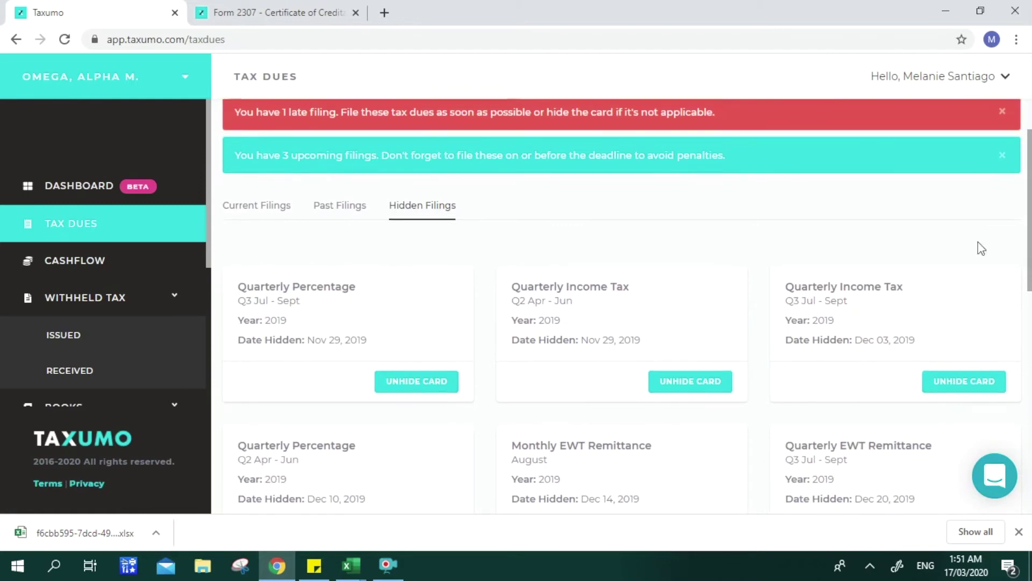
click(240, 211)
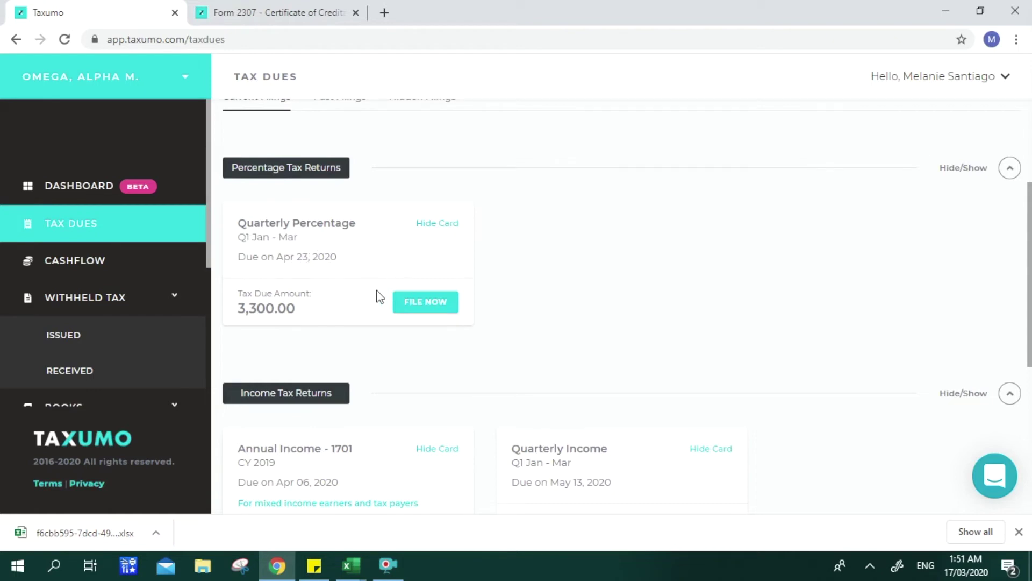
File the 2551Q Q1 2020 return, confirm 3,300.00 due with no credits or penalties, and check out.
click(425, 304)
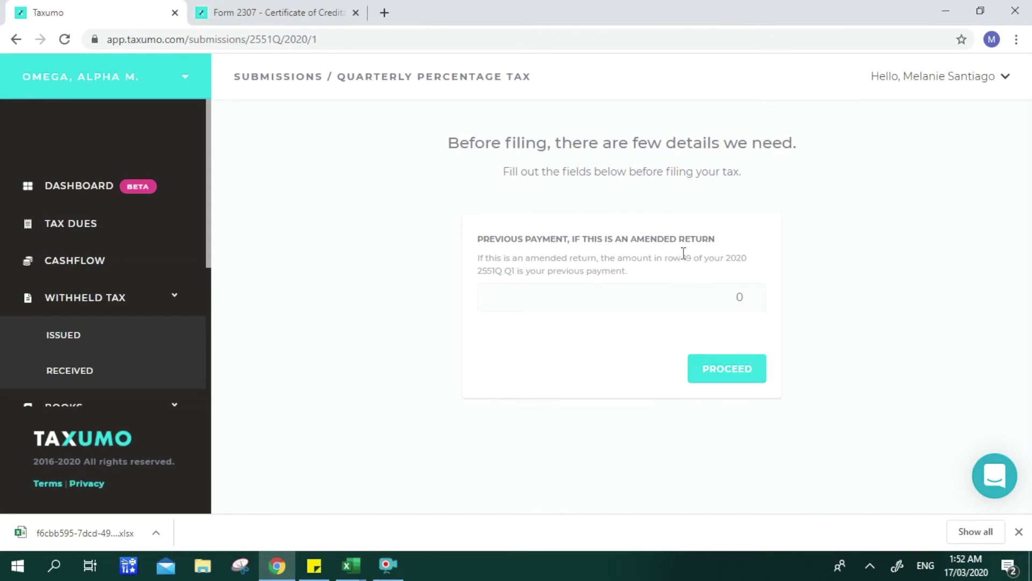
click(742, 371)
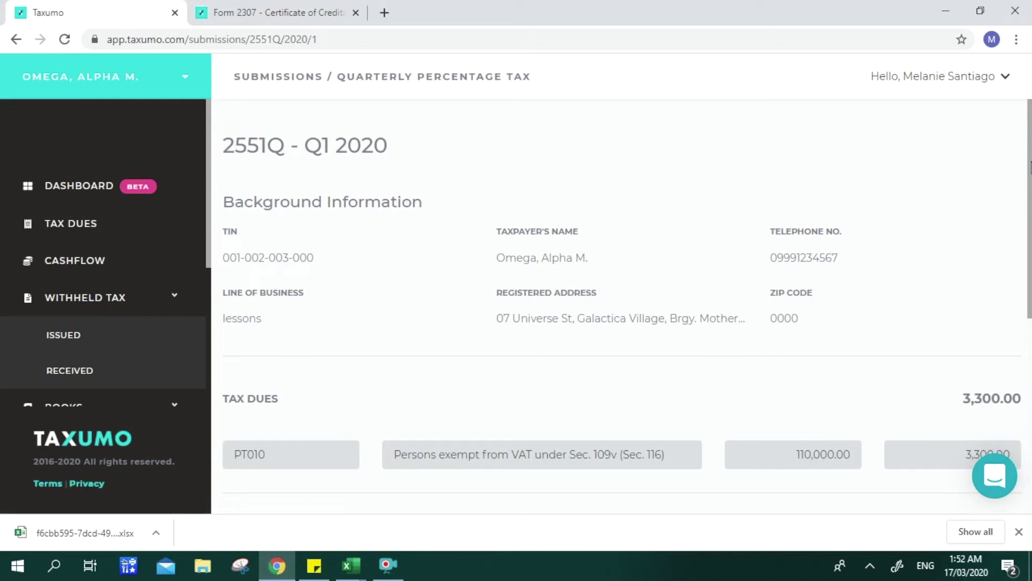
scroll(624, 301, down, 2)
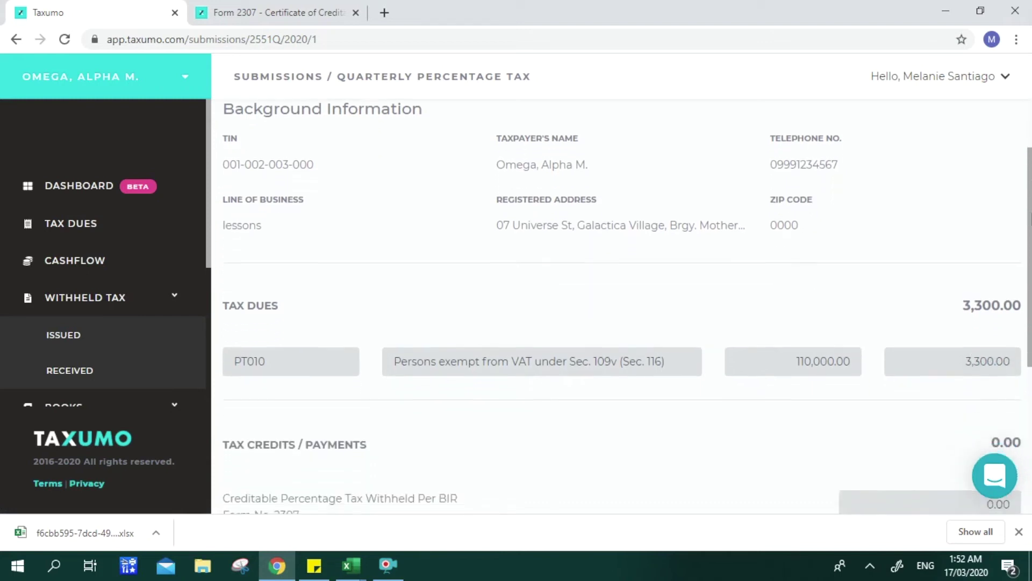
scroll(624, 301, up, 1)
drag(1031, 185, 1031, 257)
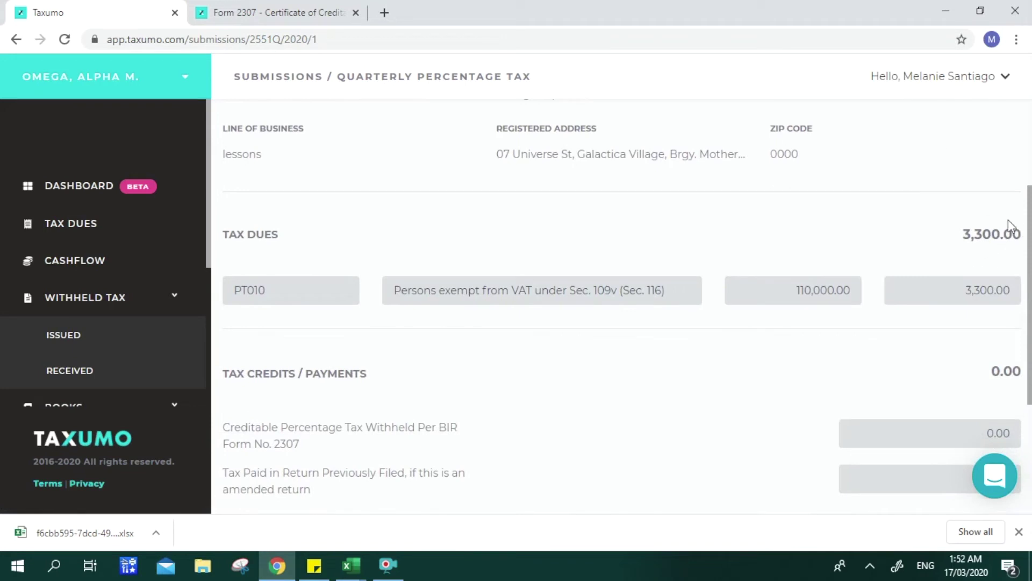
drag(1029, 274, 1029, 376)
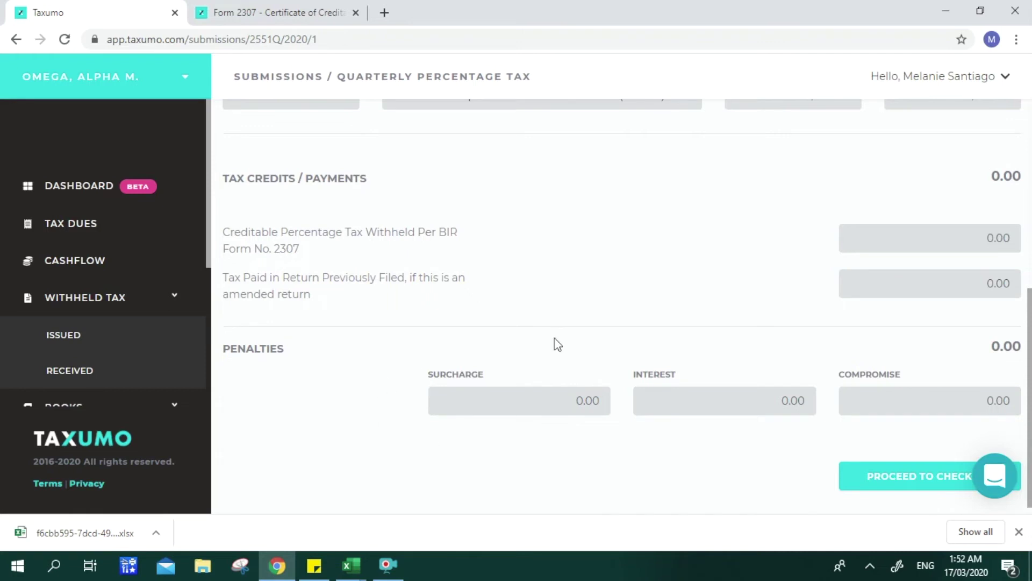
scroll(627, 306, down, 1)
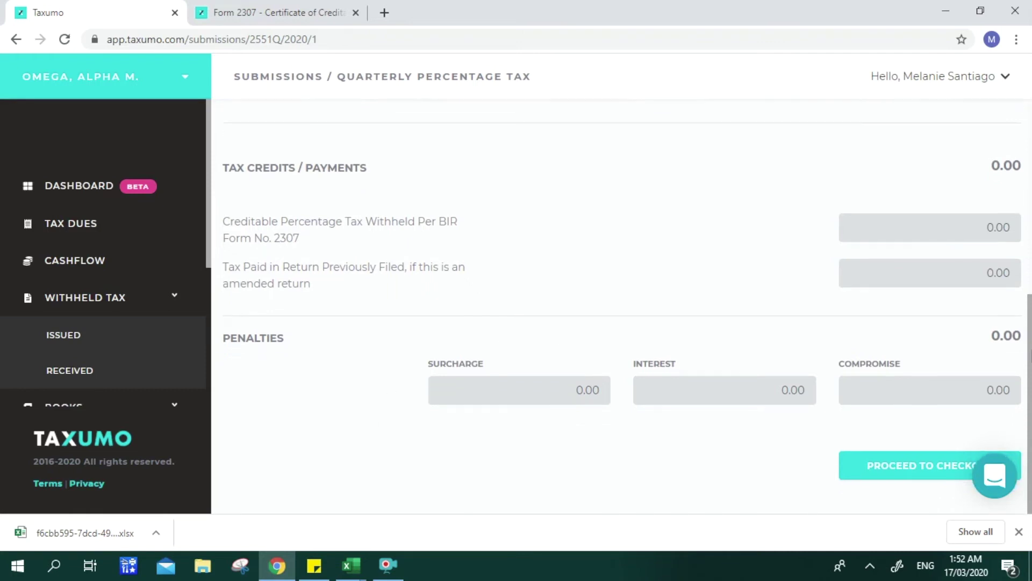
scroll(1027, 373, up, 4)
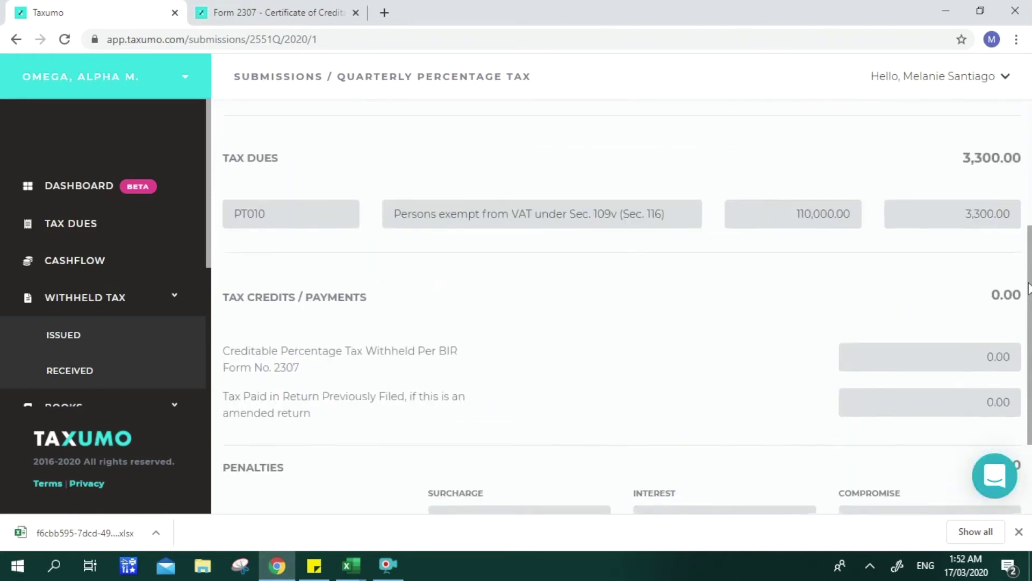
scroll(1027, 373, down, 4)
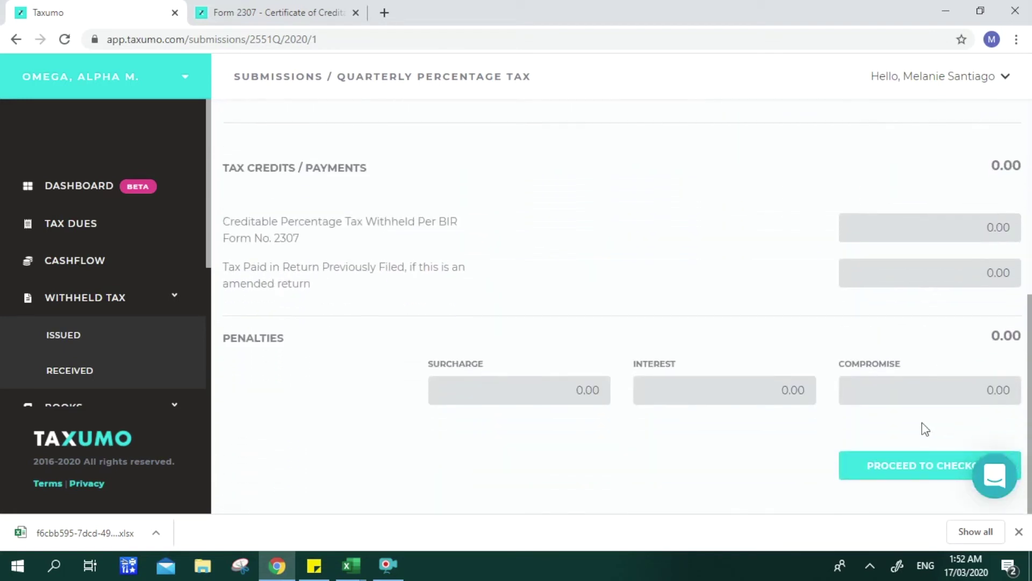
click(872, 469)
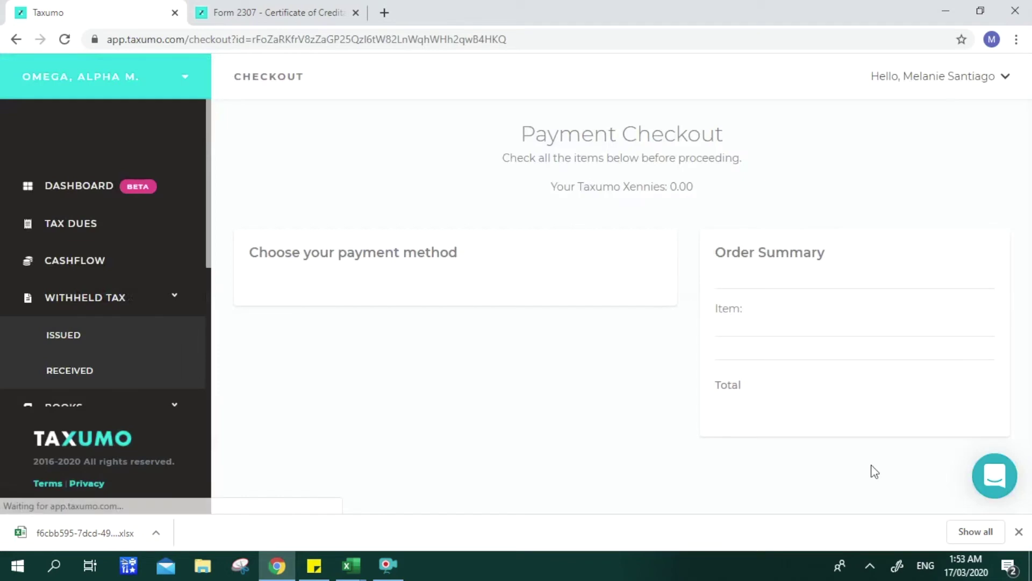
Review the GrabPay, PayPal and Dragonpay options and the 3,300.00 order summary, then return to Tax Dues.
drag(1030, 252, 1030, 329)
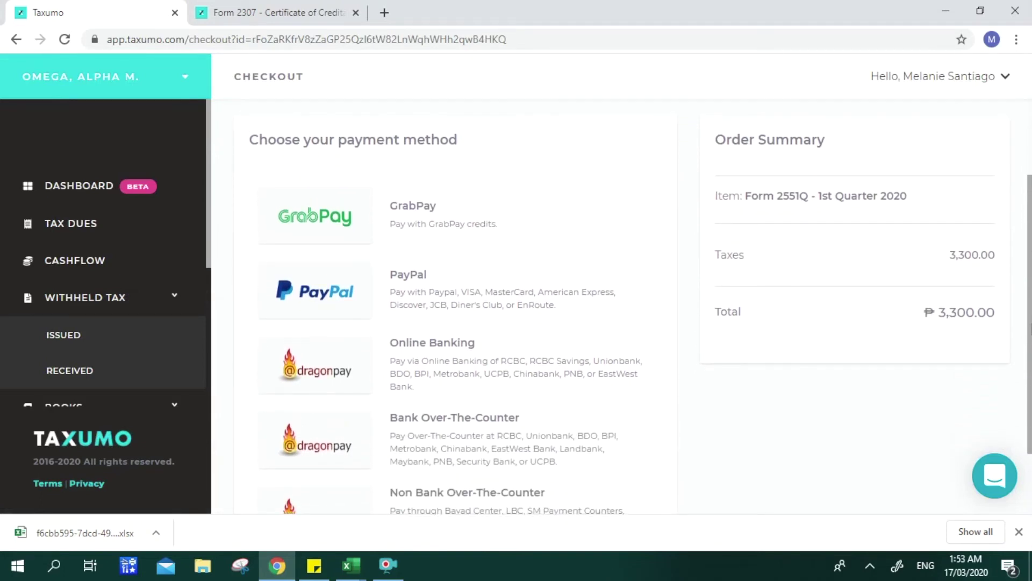
drag(1030, 328, 1030, 388)
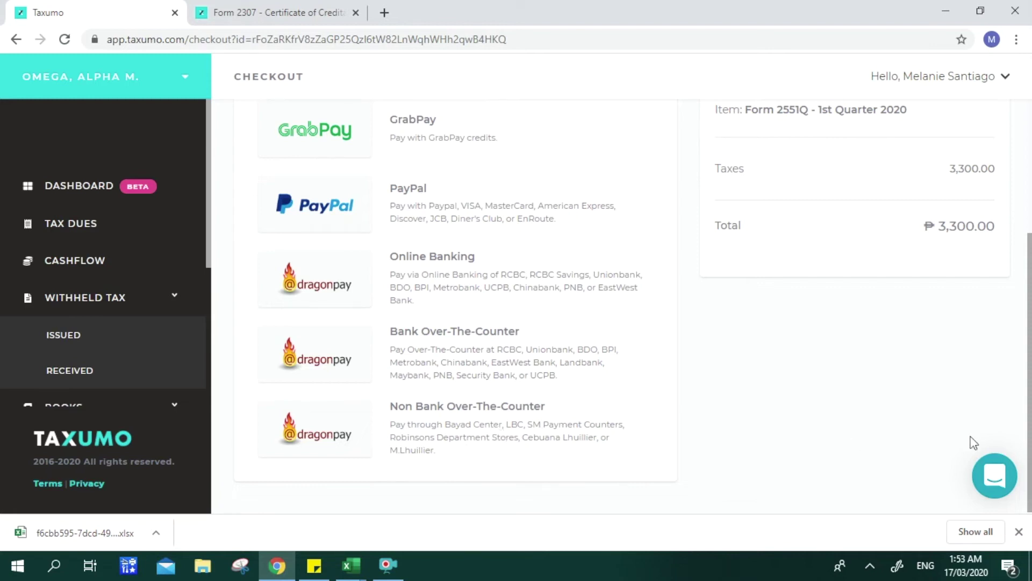
drag(1031, 398, 1031, 368)
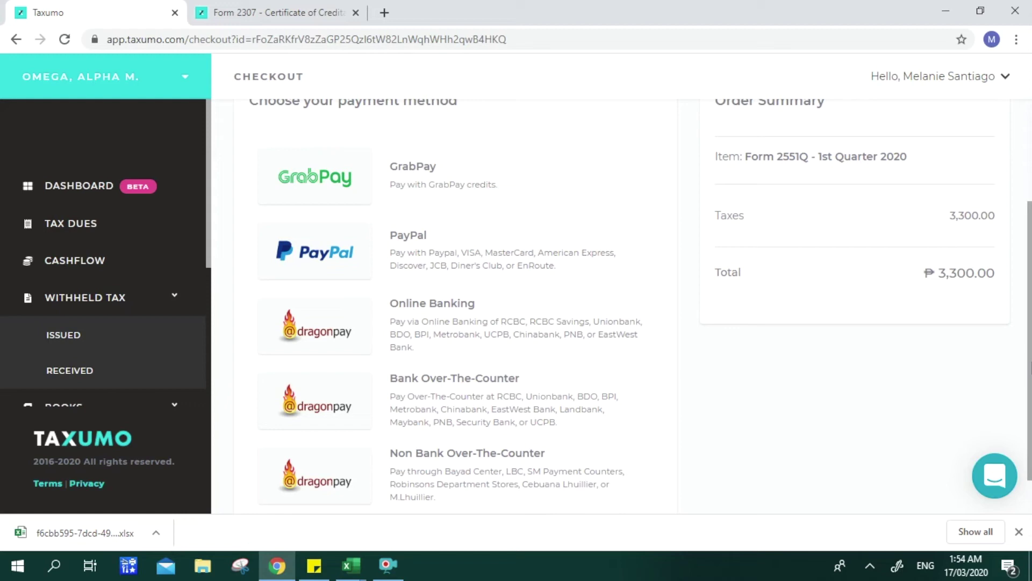
scroll(538, 307, up, 1)
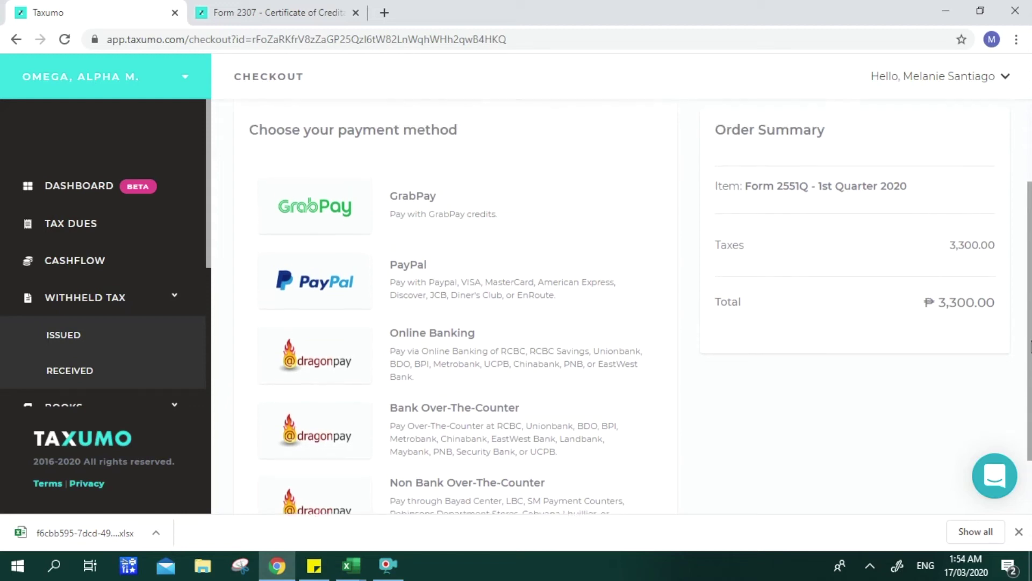
scroll(538, 306, down, 2)
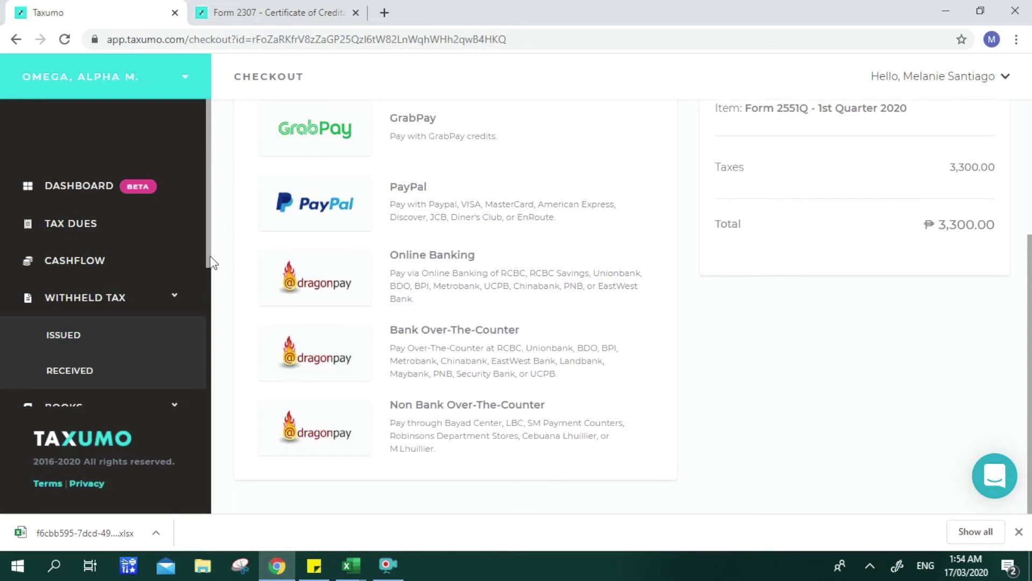
click(59, 231)
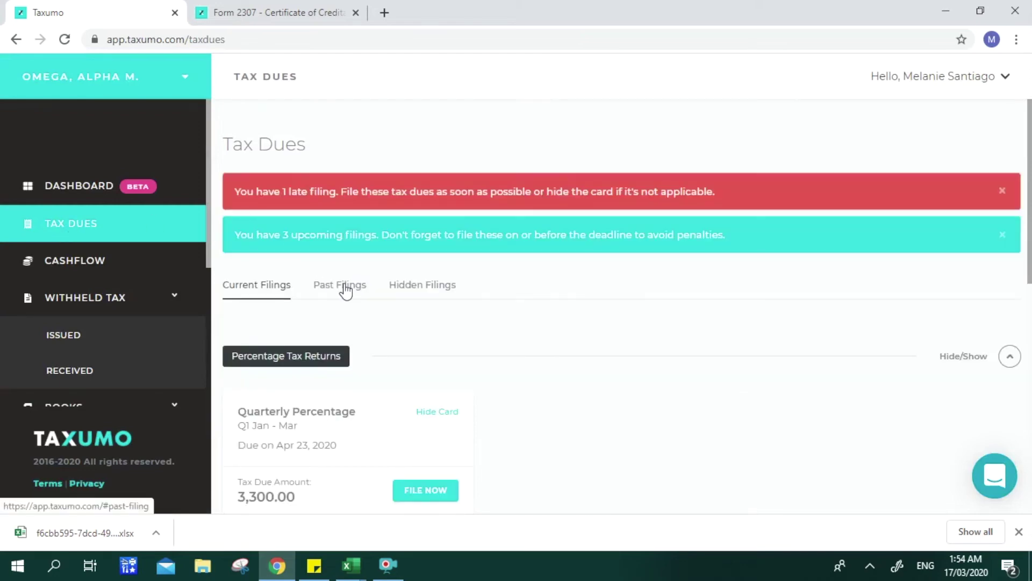
Review the unpaid Form 2551Q under Past Filings, open and close the support chat, then show Hidden Filings.
click(346, 291)
drag(1030, 249, 1030, 366)
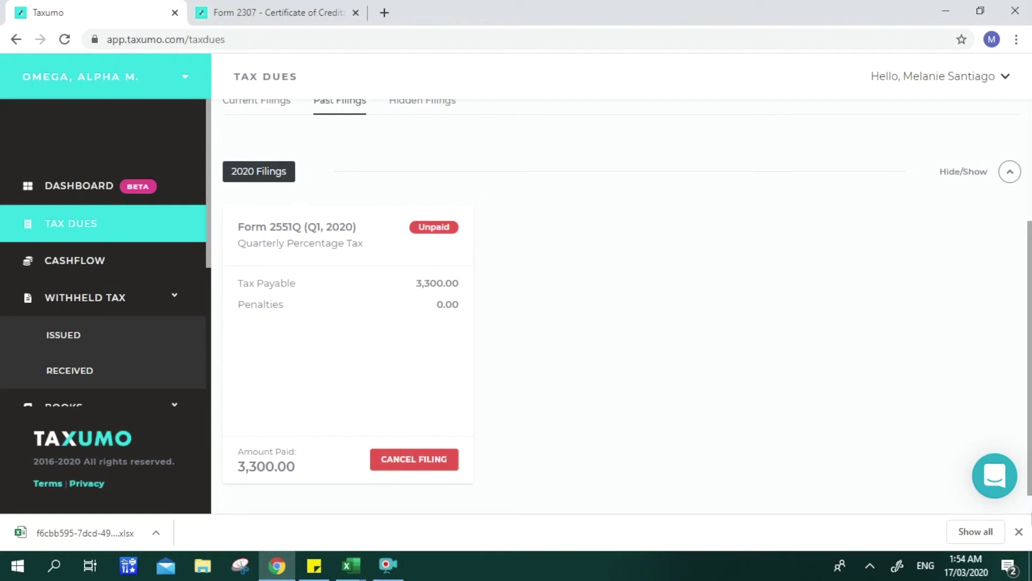
click(997, 494)
click(997, 494)
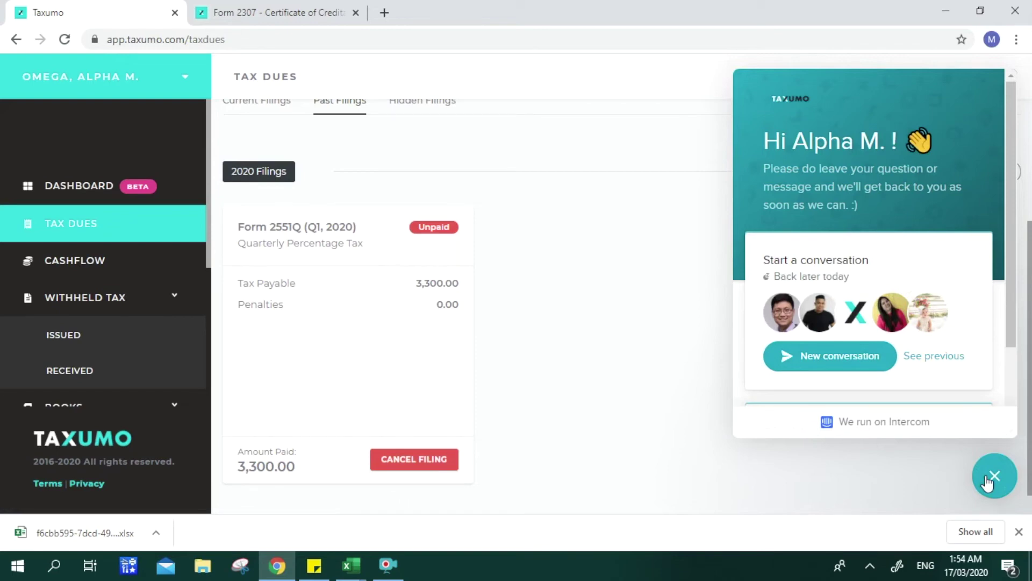
click(988, 483)
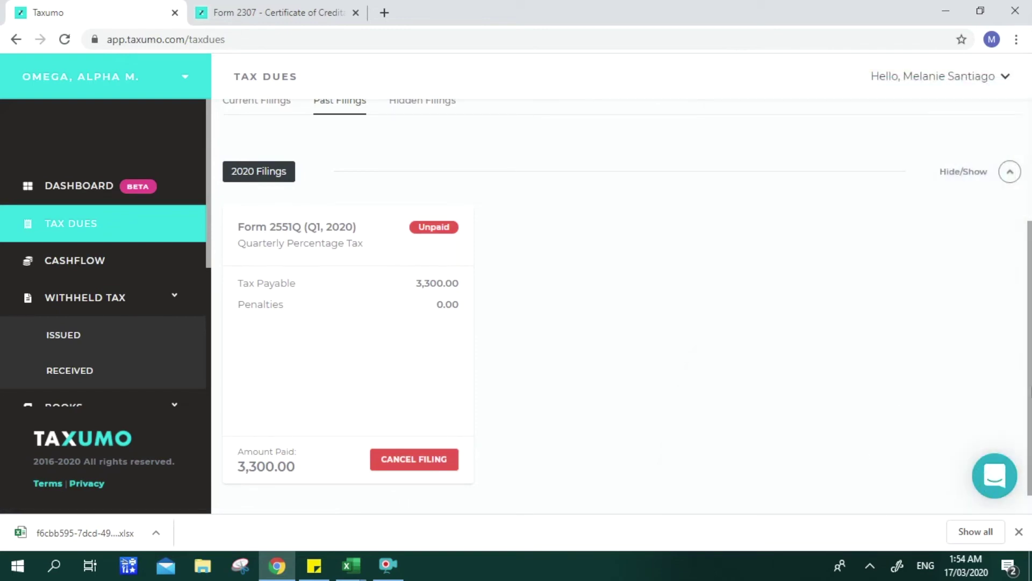
mouse_move(1029, 393)
mouse_down()
mouse_move(1030, 415)
mouse_move(1030, 378)
mouse_move(1028, 407)
mouse_up()
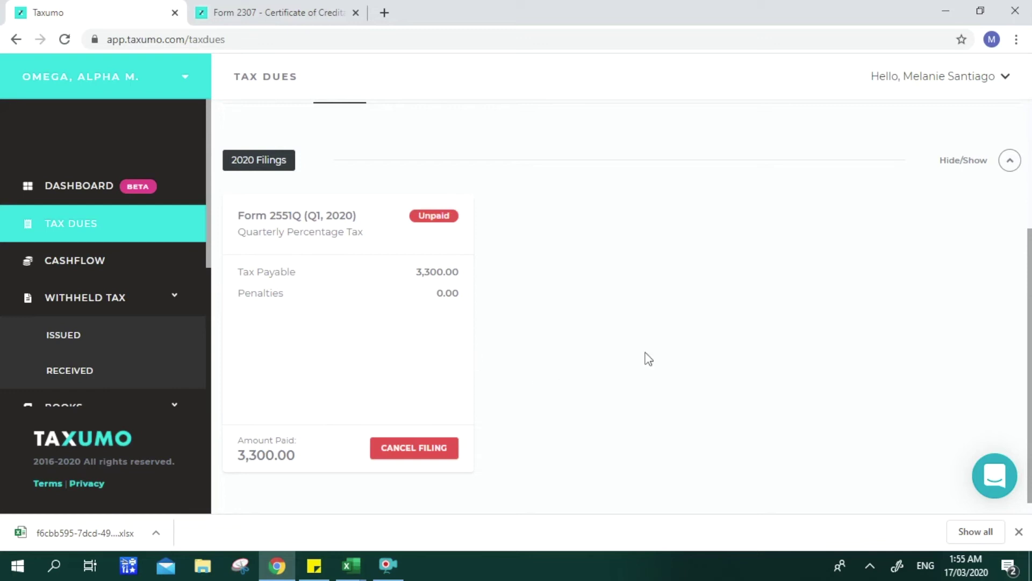
drag(1030, 355, 1007, 307)
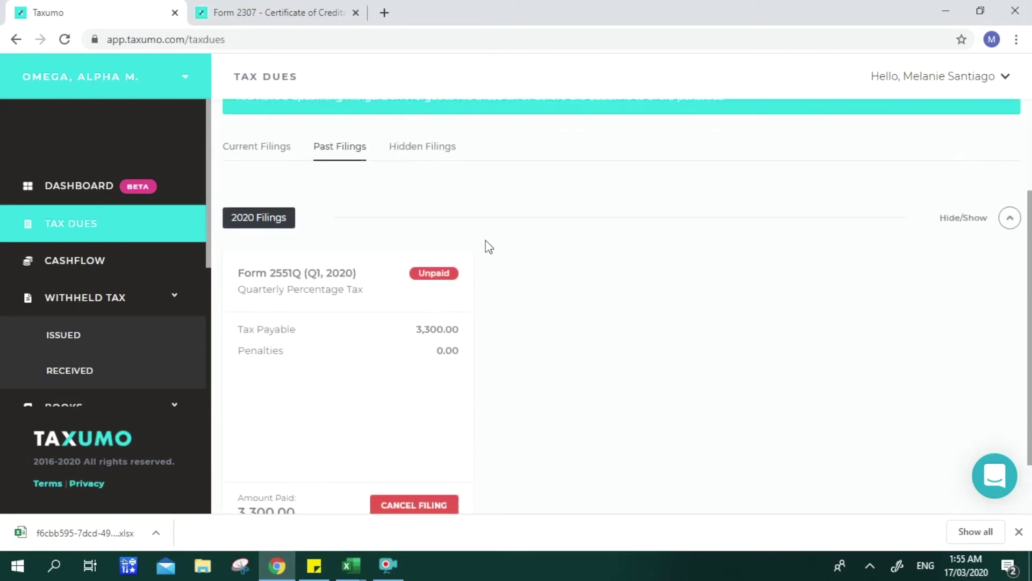
click(417, 158)
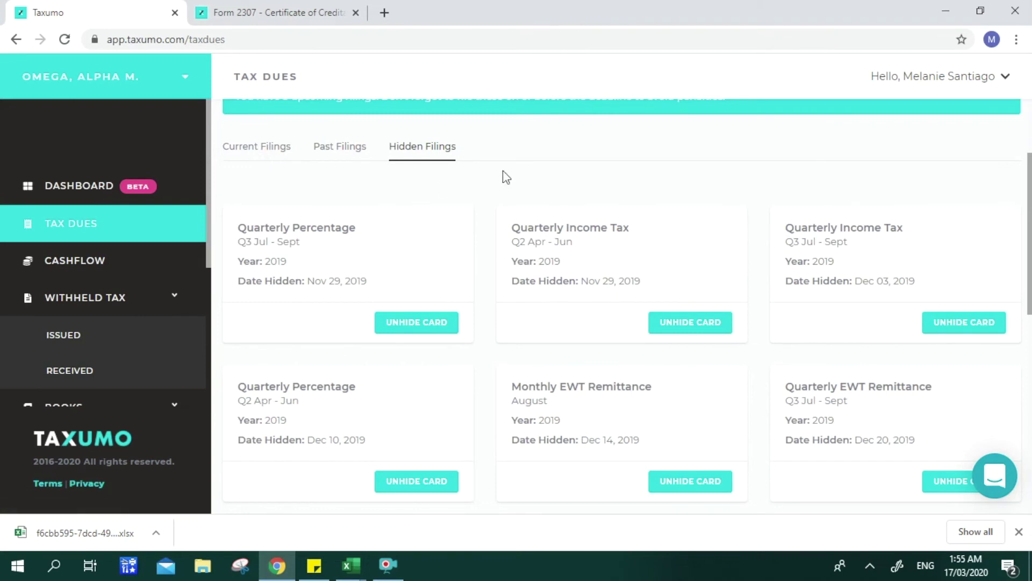
Unhide the 2019 Q3 Quarterly Percentage card, then scroll Current Filings to the 1,638.33 Business Renewal.
click(417, 326)
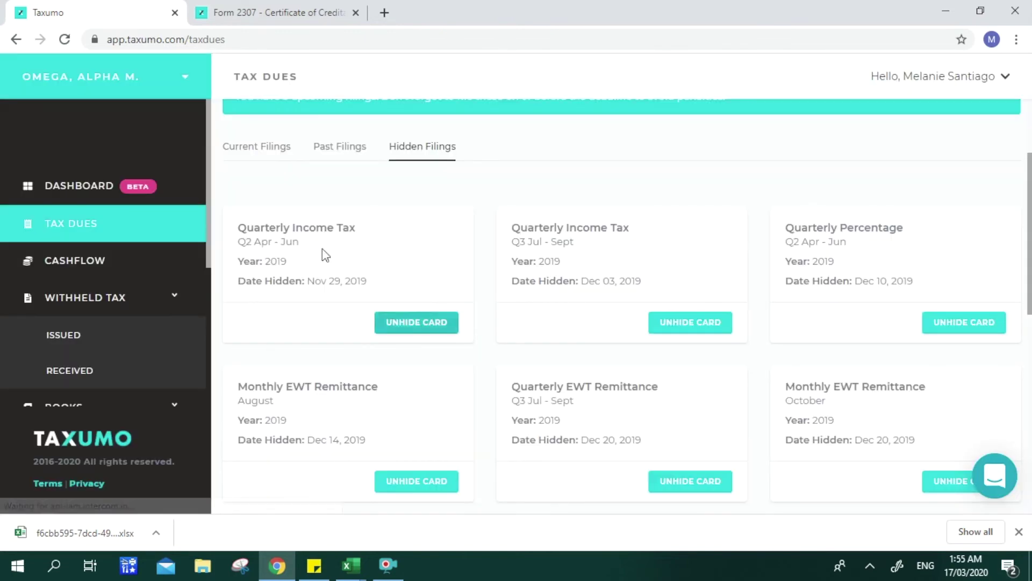
click(263, 156)
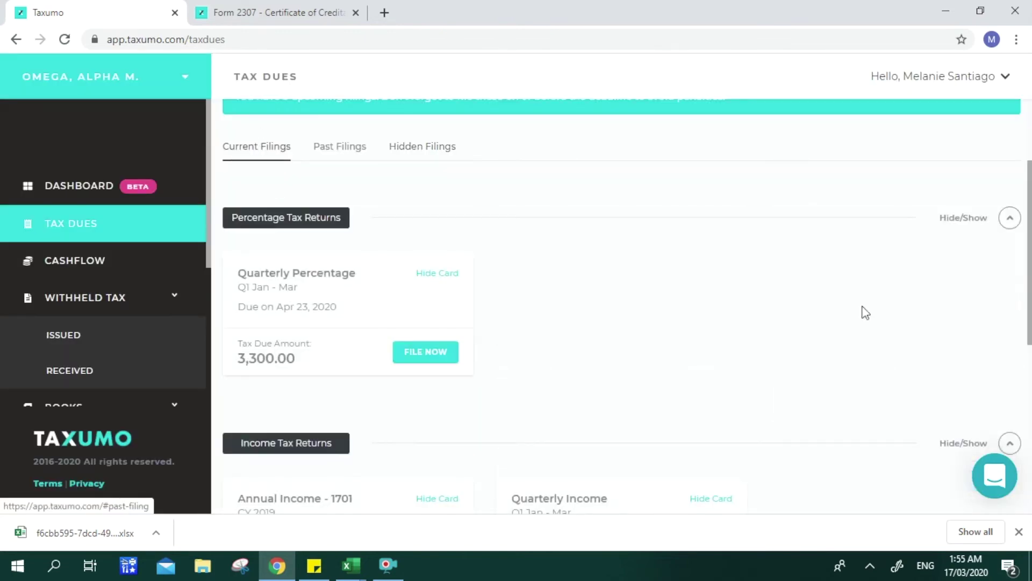
drag(1030, 250, 1030, 409)
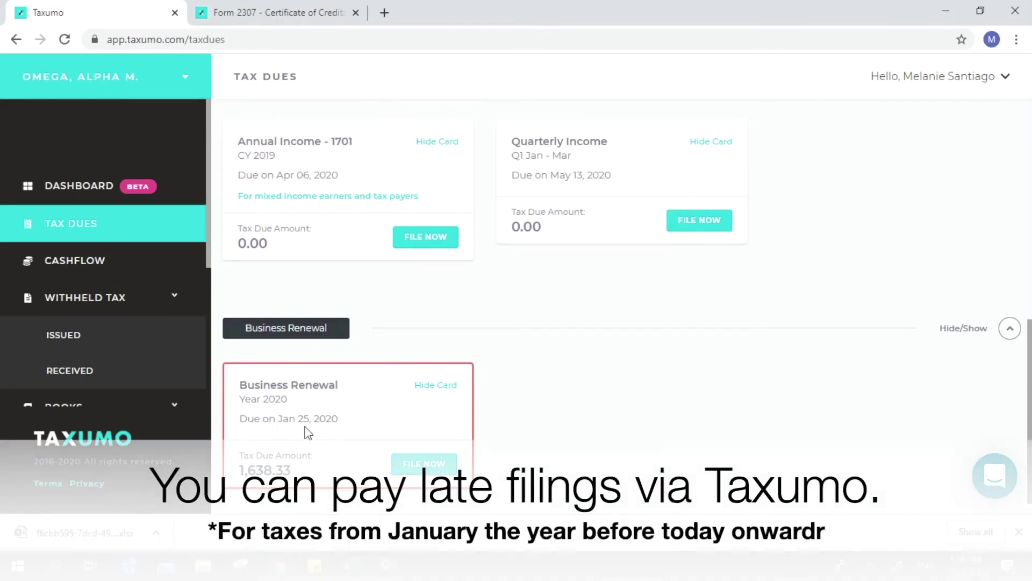
File the Business Renewal for 31/12/2020 as Individual and reach the ₱1,638.33 Form 0605RF checkout.
click(431, 464)
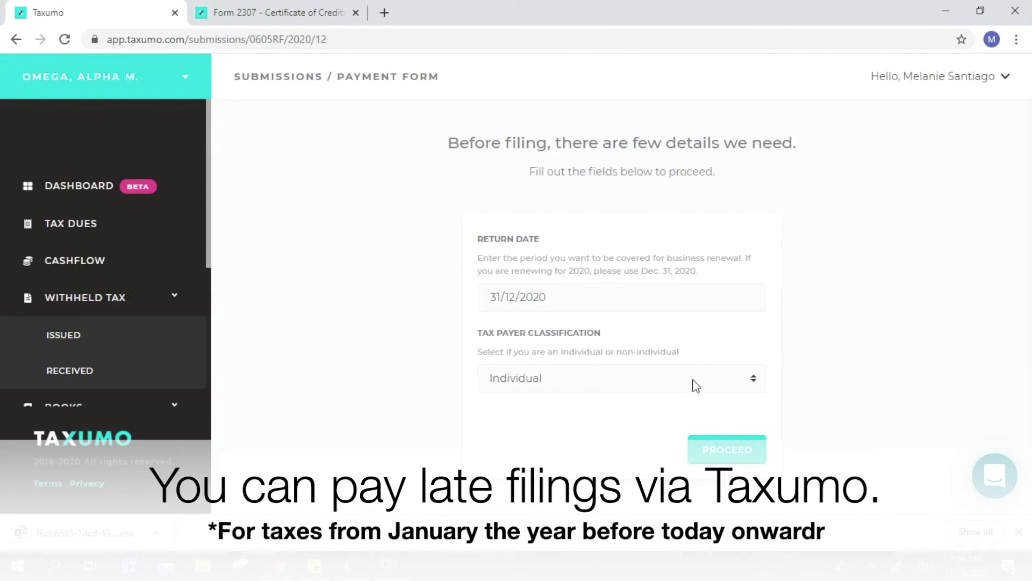
click(730, 456)
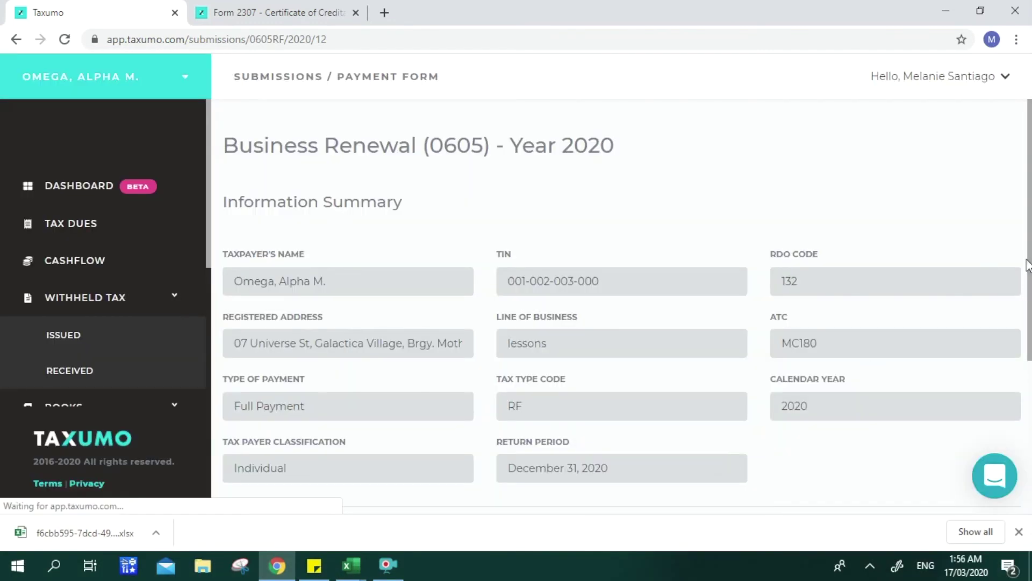
drag(1030, 264, 1031, 446)
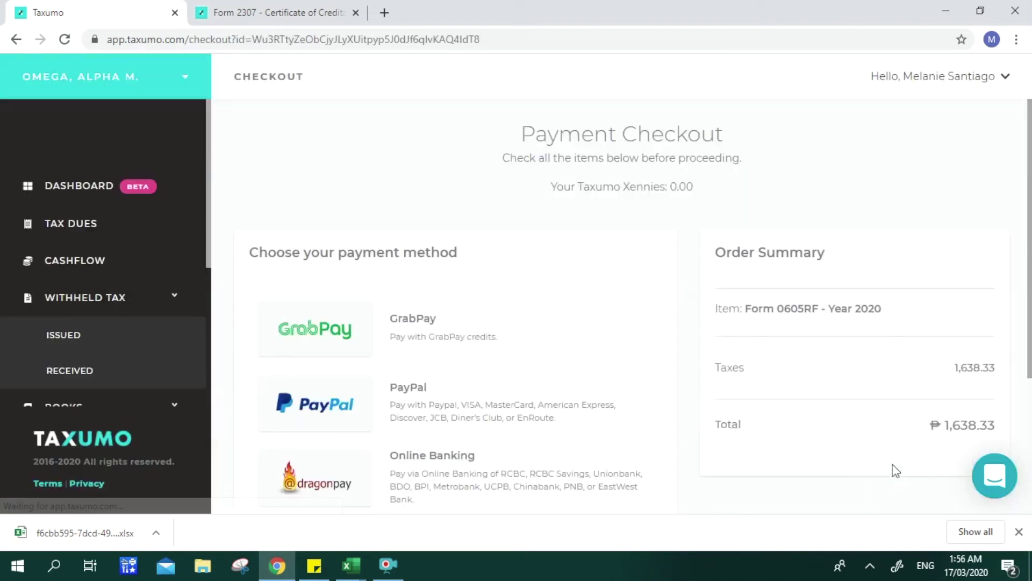
scroll(1030, 299, down, 4)
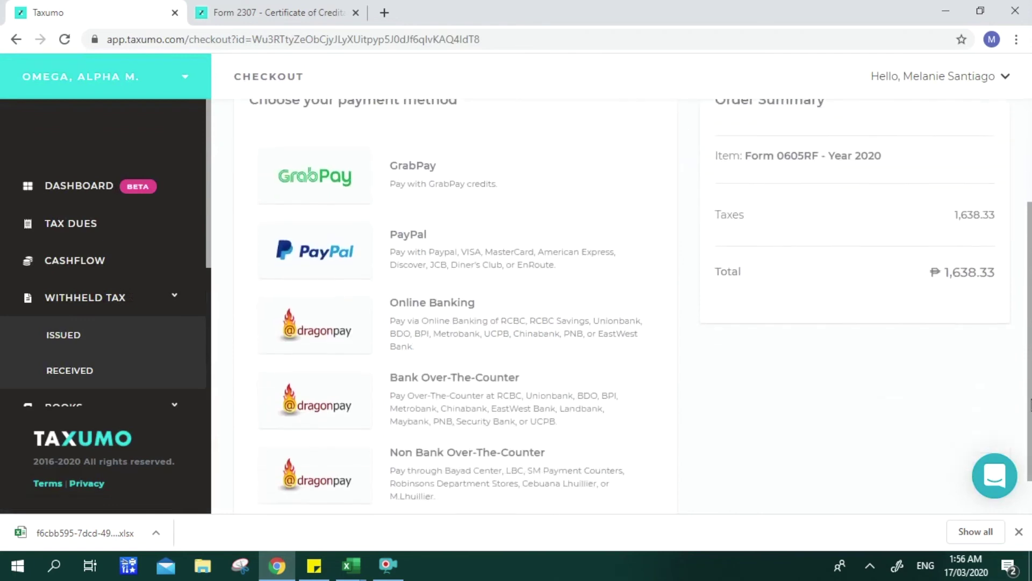
scroll(1030, 290, up, 4)
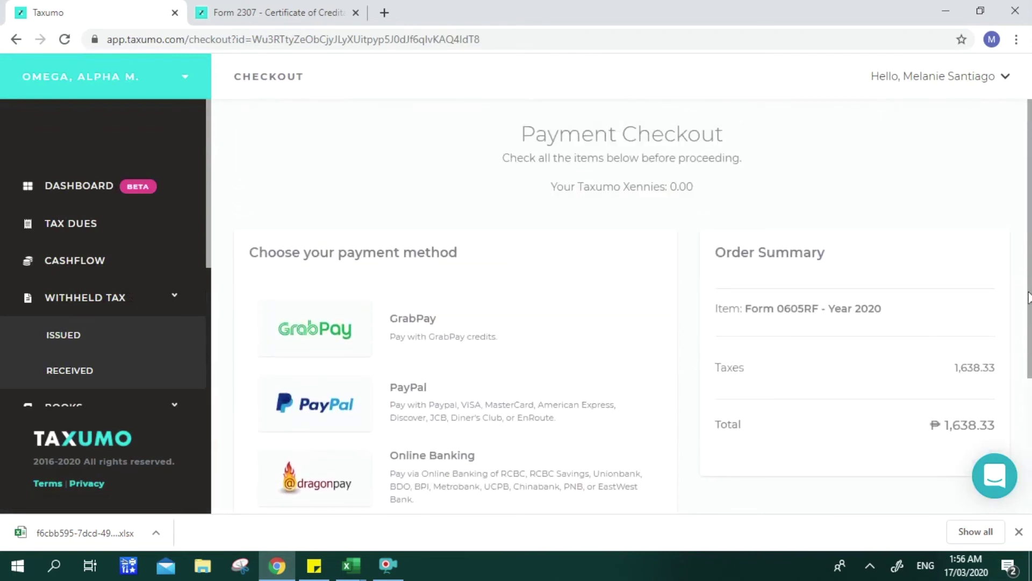
Check Past Filings on Tax Dues for unpaid Forms 0605RF and 2551Q, then return to Current Filings.
click(95, 228)
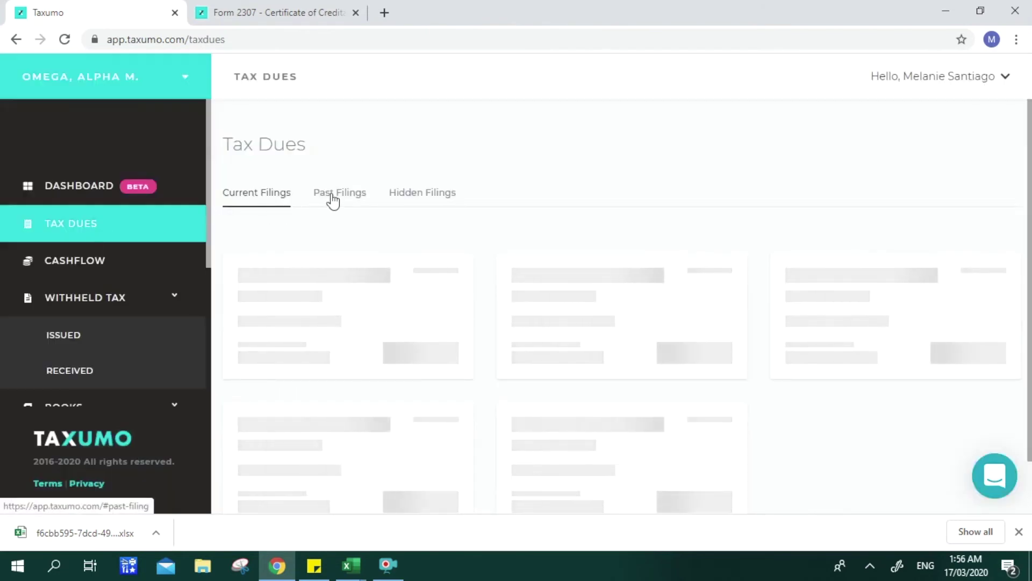
click(334, 199)
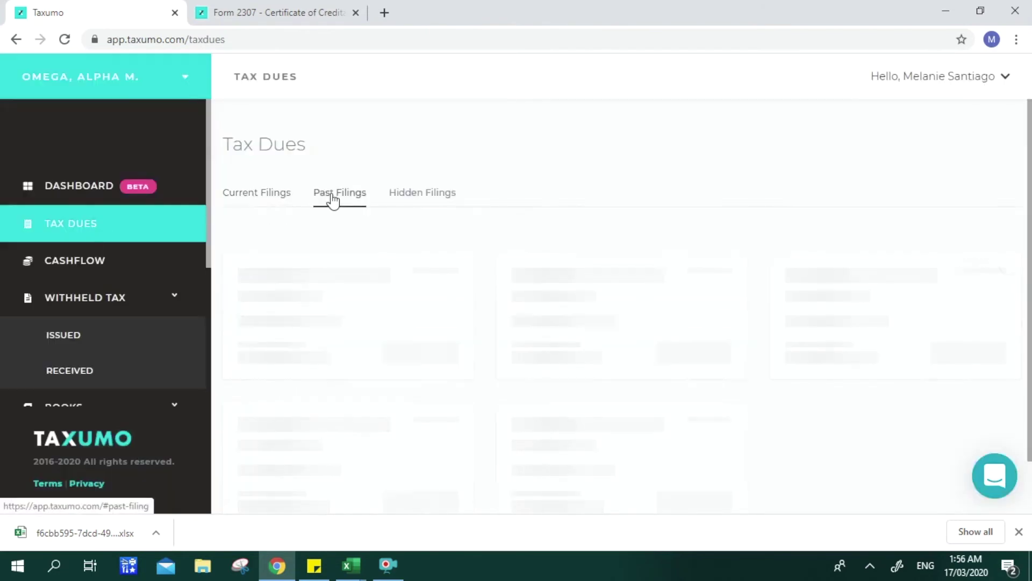
scroll(1029, 317, down, 1)
scroll(1030, 317, down, 2)
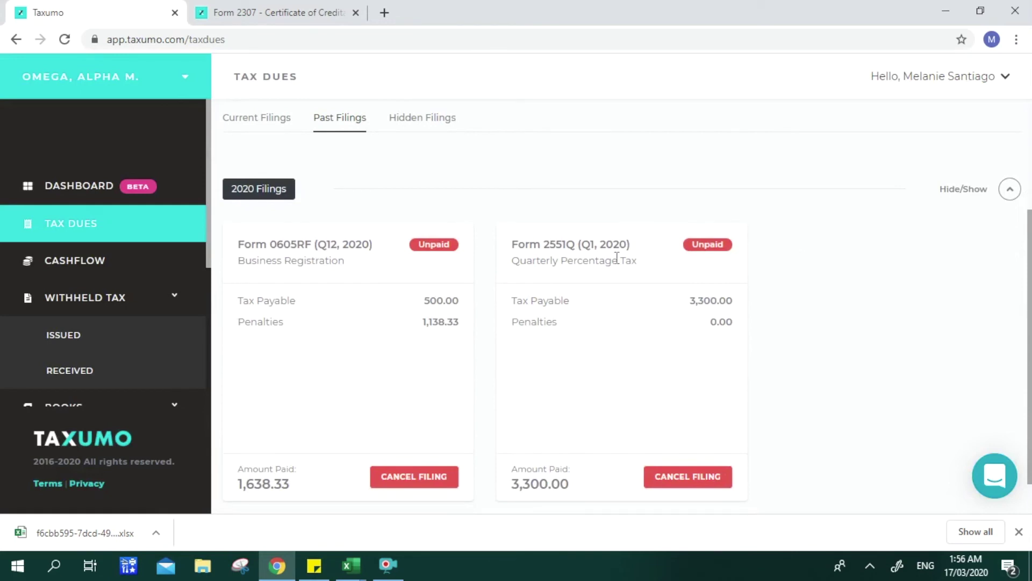
click(266, 122)
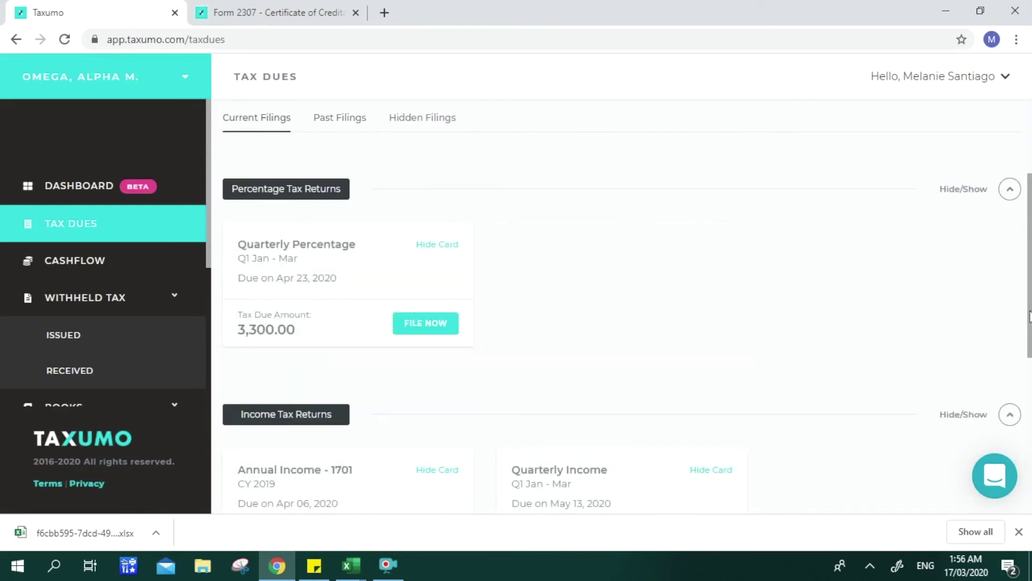
Look over the Current Filings dues and start the Q1 Jan–Mar 2020 Quarterly Income (1701Q) filing.
scroll(1029, 317, down, 5)
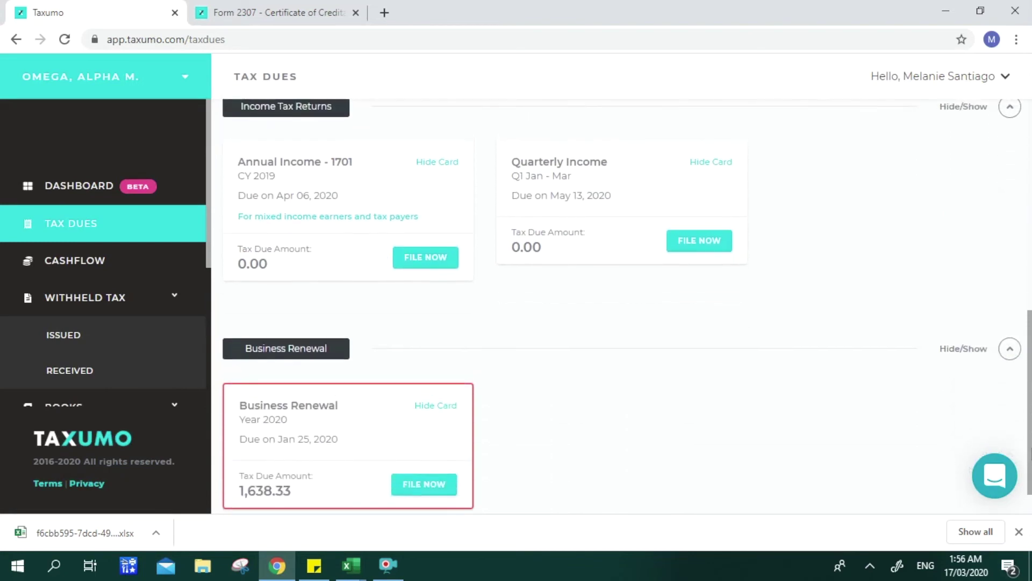
scroll(833, 367, up, 2)
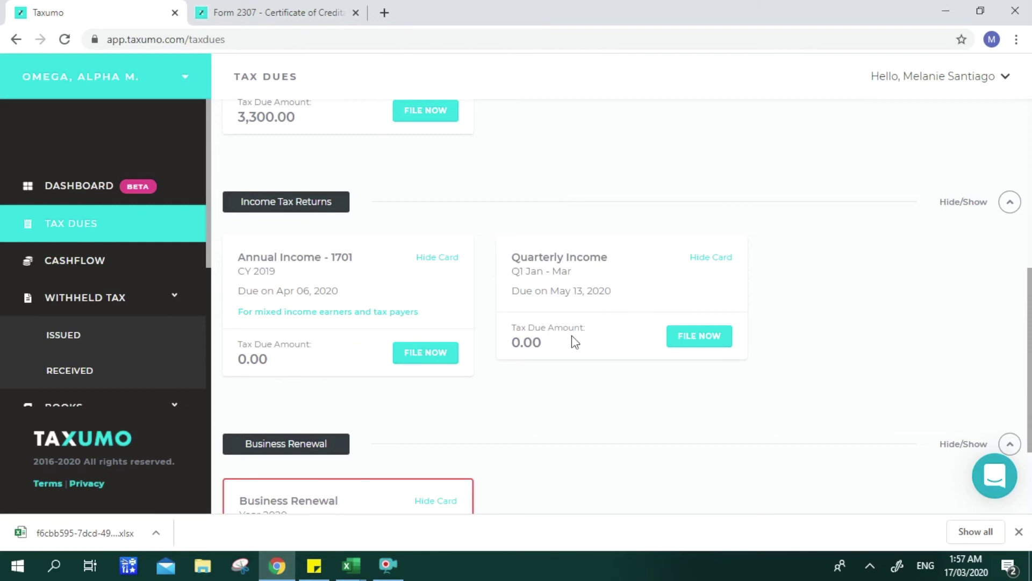
click(690, 339)
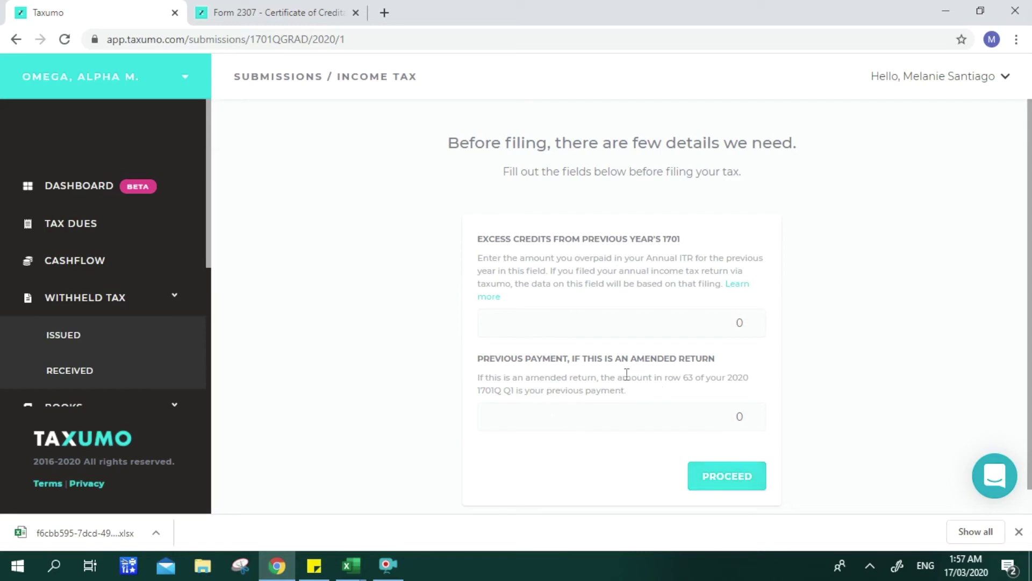
Proceed with 0 excess credits, review the 1701Q form, and reach the ₱0.00 checkout.
click(706, 481)
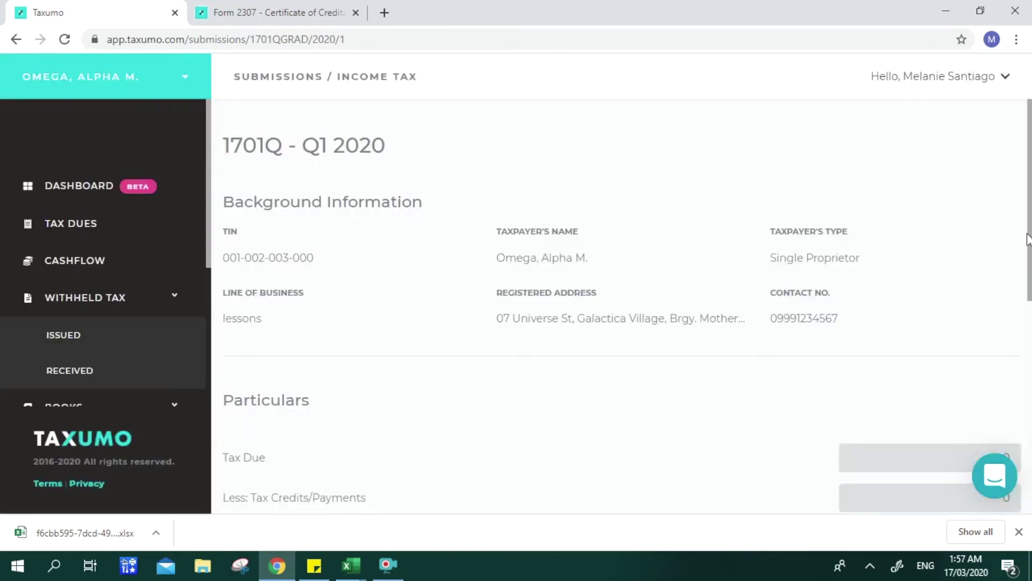
drag(1029, 244, 1027, 491)
click(922, 480)
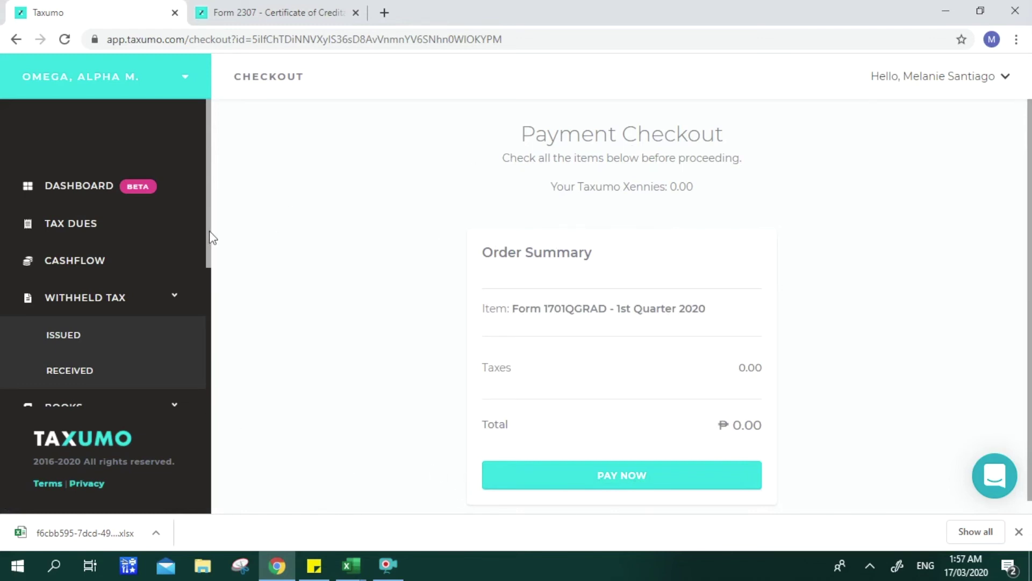
View the 2020 Past Filings on the Tax Dues page.
click(51, 223)
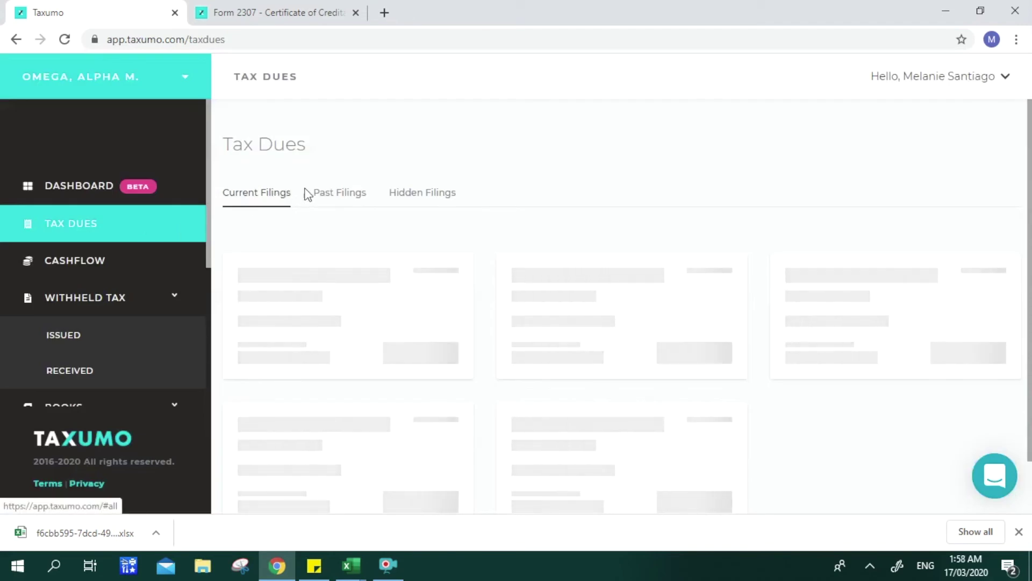
click(352, 197)
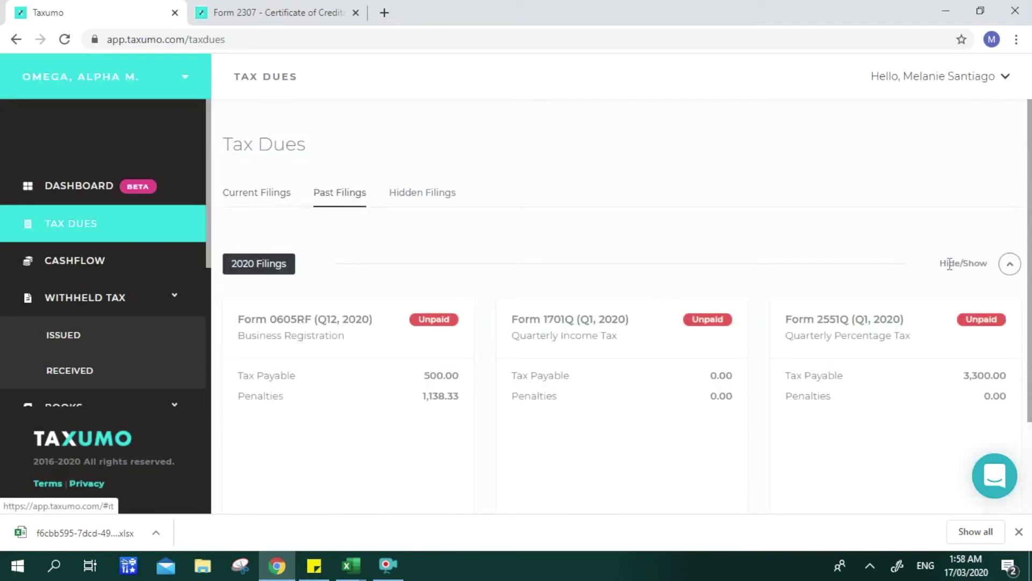
scroll(1030, 220, down, 2)
scroll(1029, 219, up, 2)
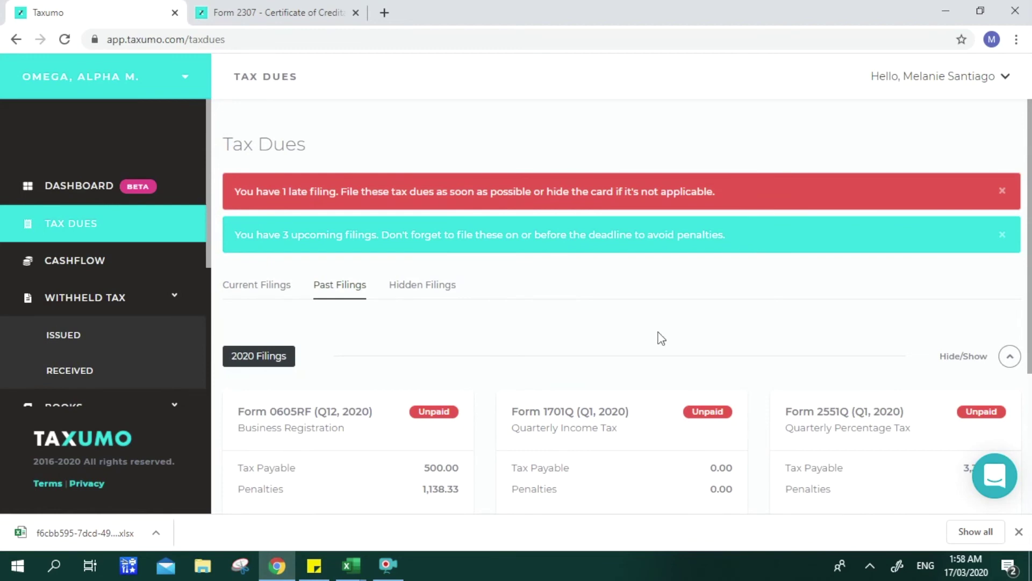
Switch back to Current Filings, then open the Year 2020 Cashflow records.
click(278, 290)
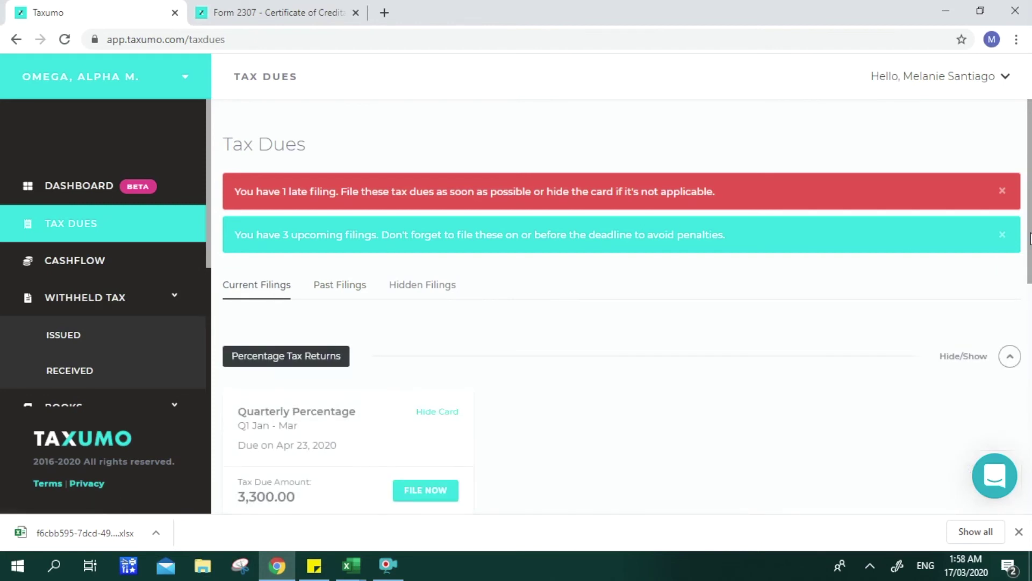
drag(1030, 238, 1030, 325)
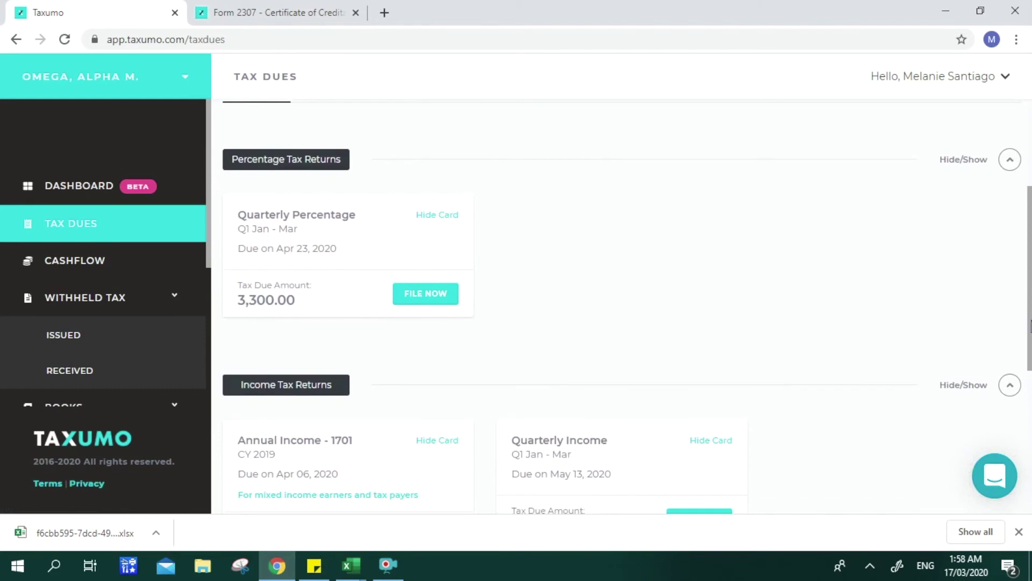
click(63, 272)
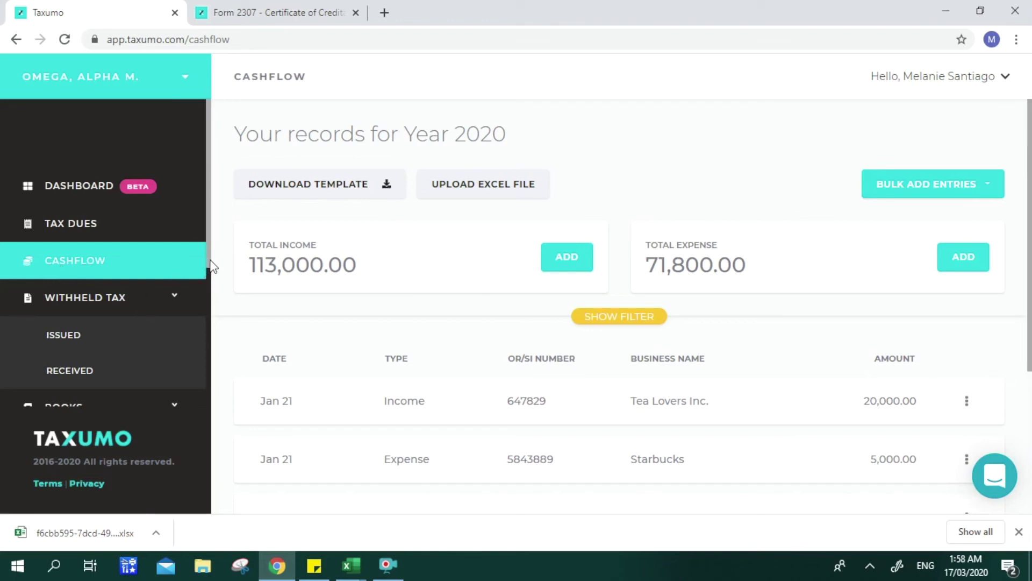
Open Withheld Tax > Received for 2020, which lists no records, then go back to Tax Dues.
scroll(210, 290, down, 2)
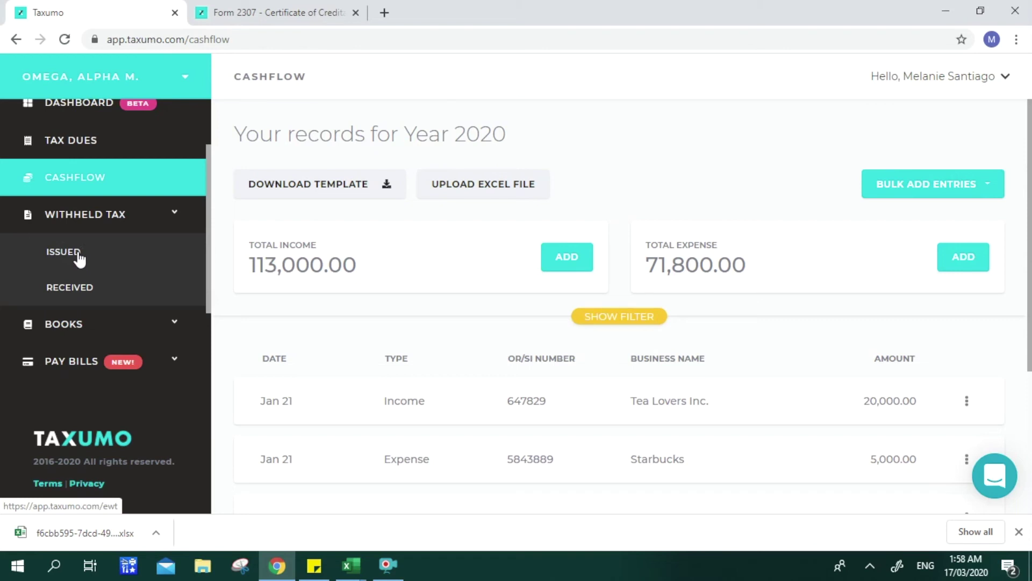
click(76, 293)
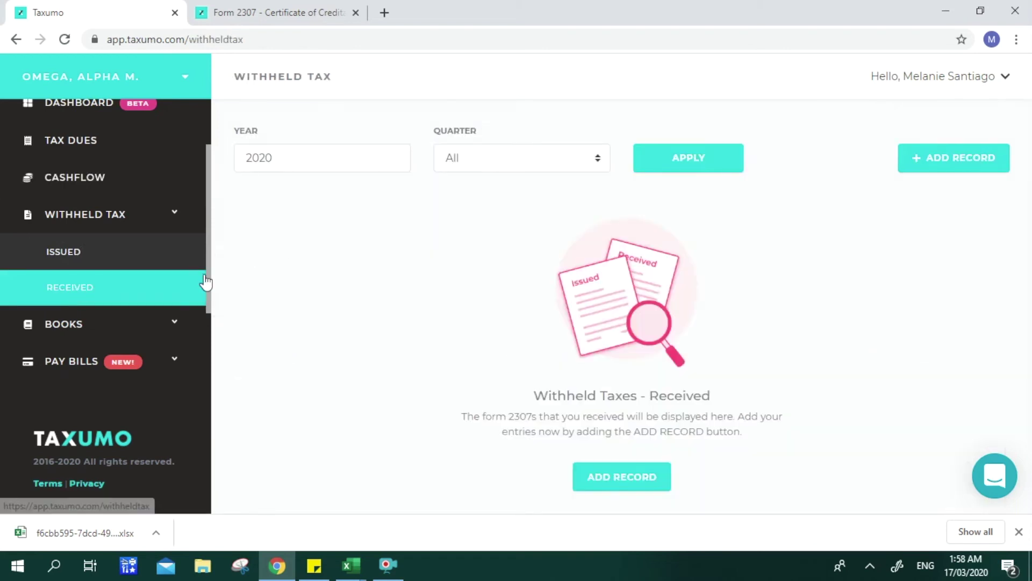
drag(210, 275, 209, 250)
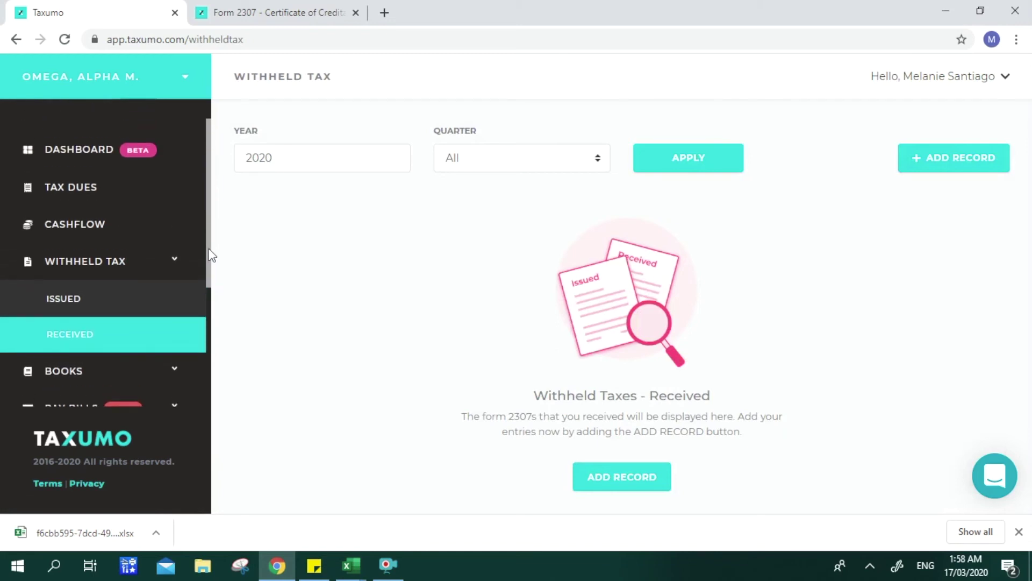
click(75, 193)
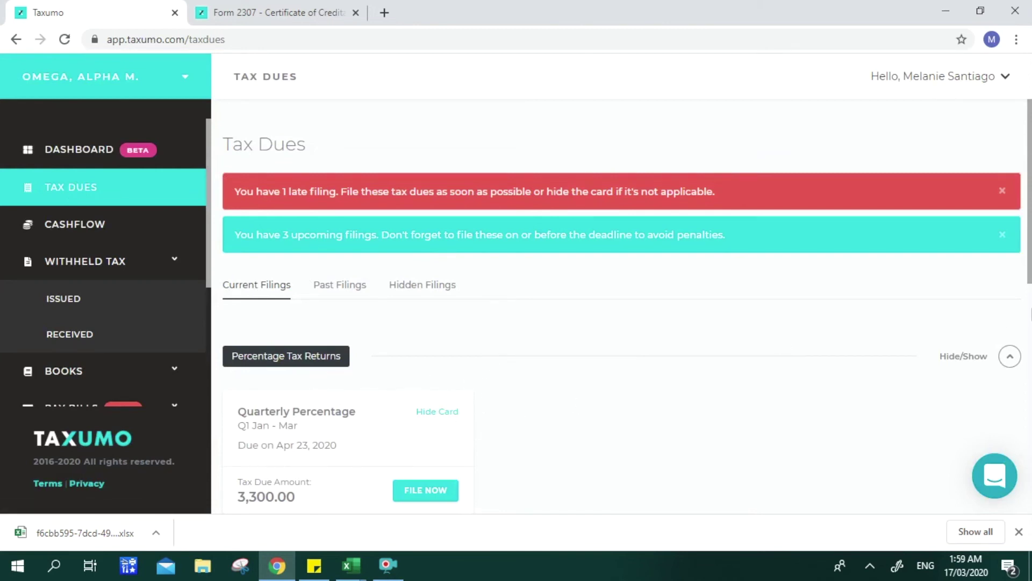
Expand the BOOKS sidebar menu to list Cash Receipt, Cash Disbursement, General Ledger and General Journal.
scroll(1030, 247, down, 2)
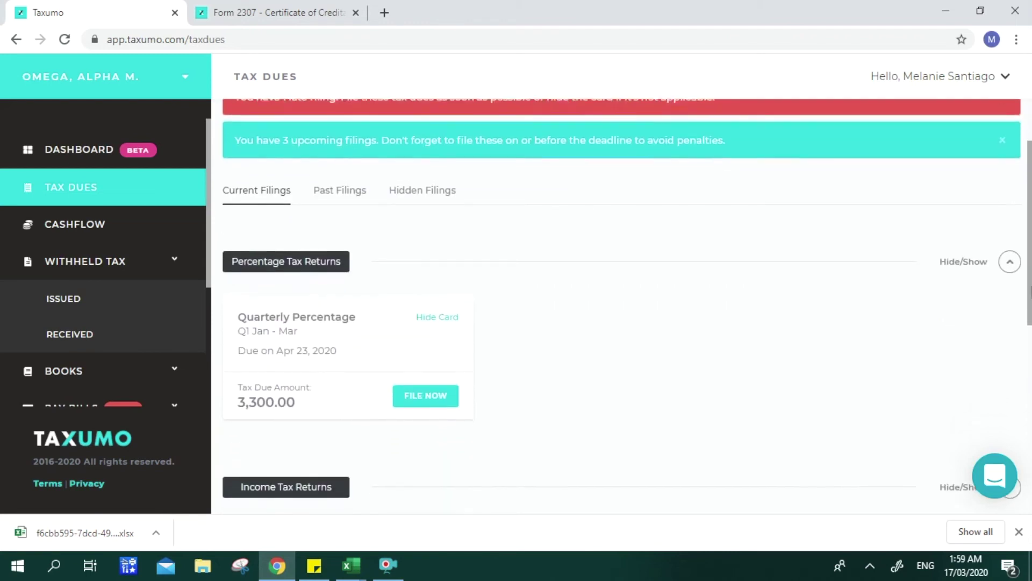
scroll(1029, 247, up, 1)
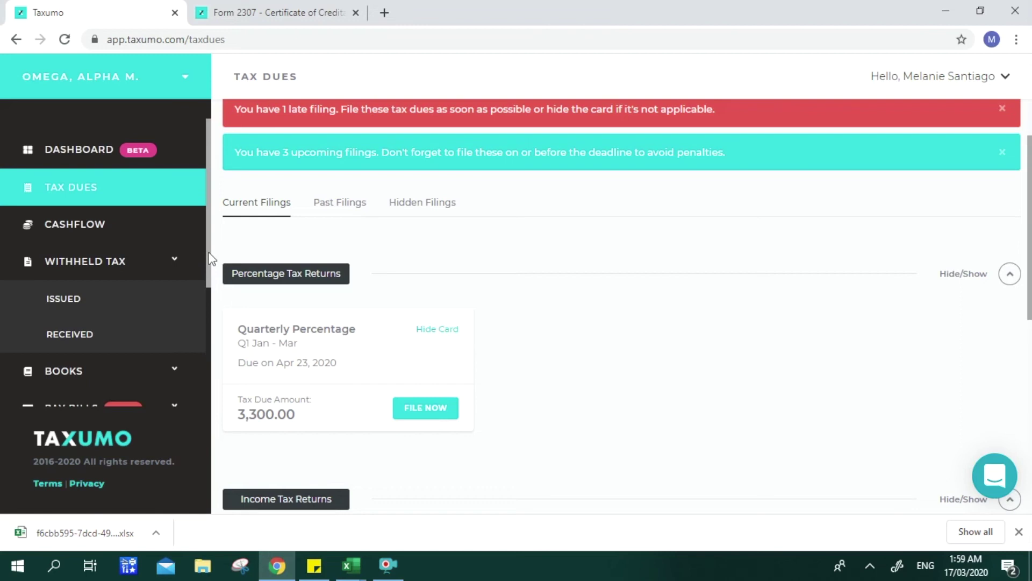
scroll(211, 259, down, 2)
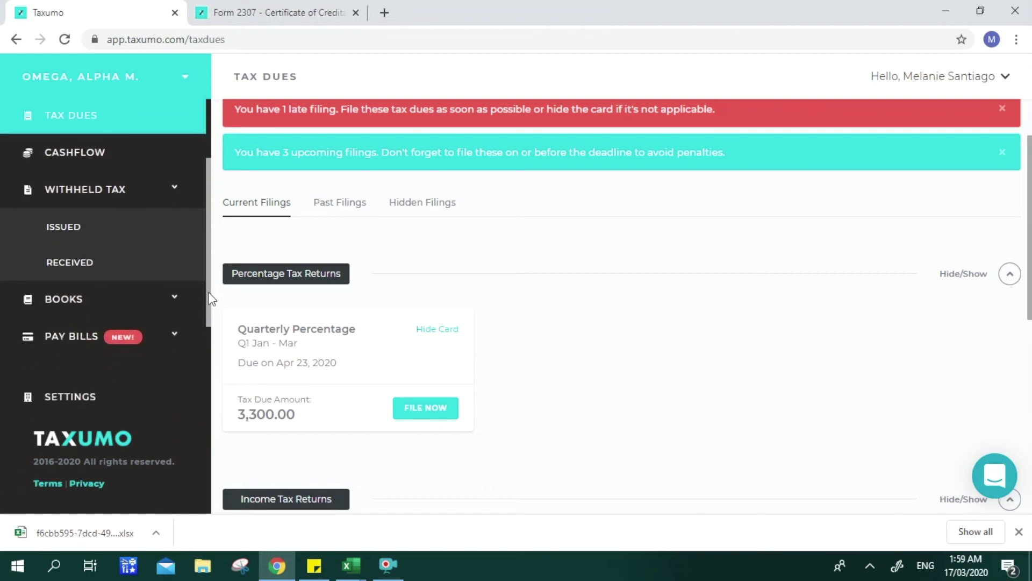
click(106, 308)
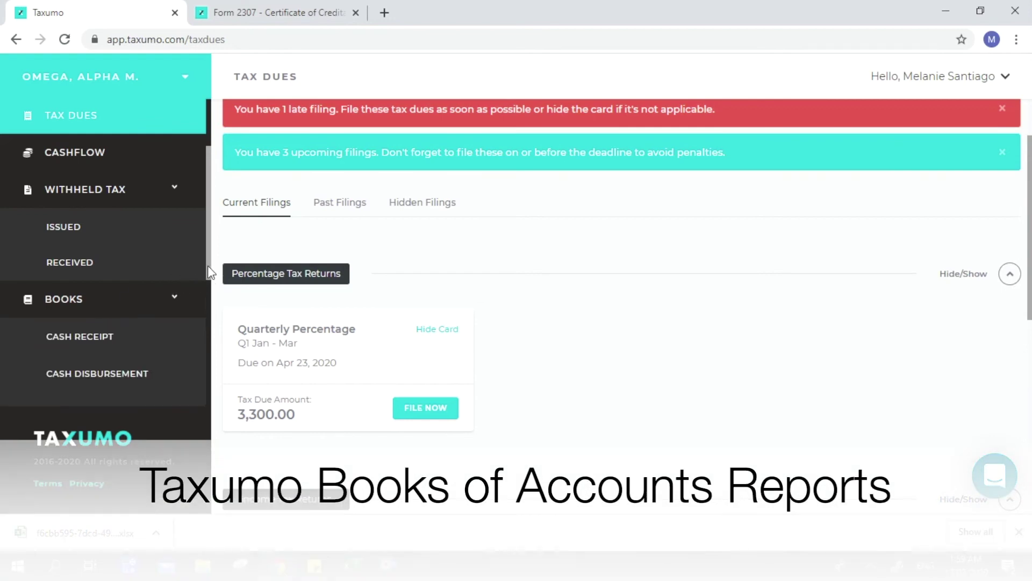
drag(208, 267, 211, 322)
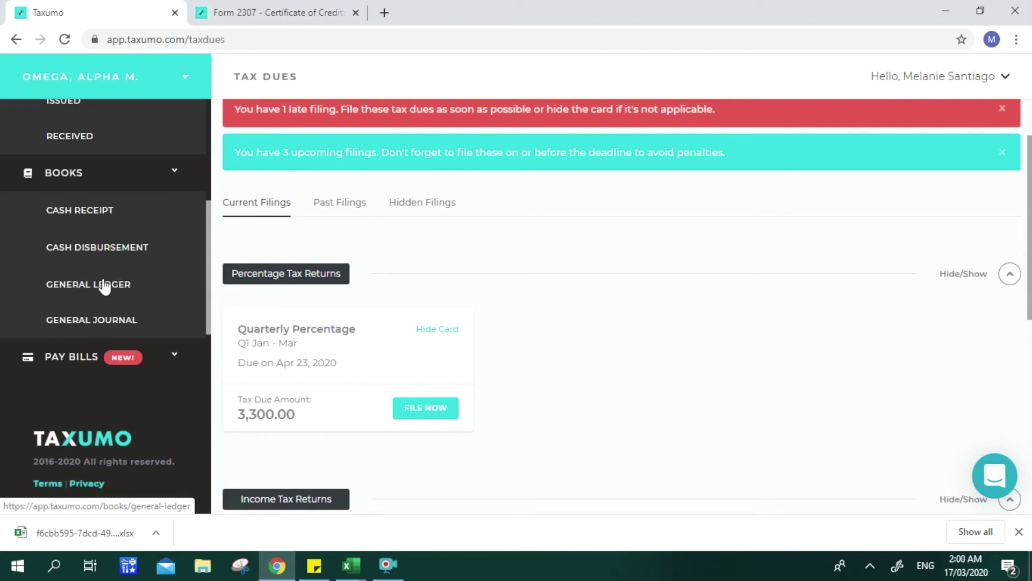
Open Books > Cash Receipt and generate it with FROM 1/07/2019 and TO 17/03/2020.
click(81, 212)
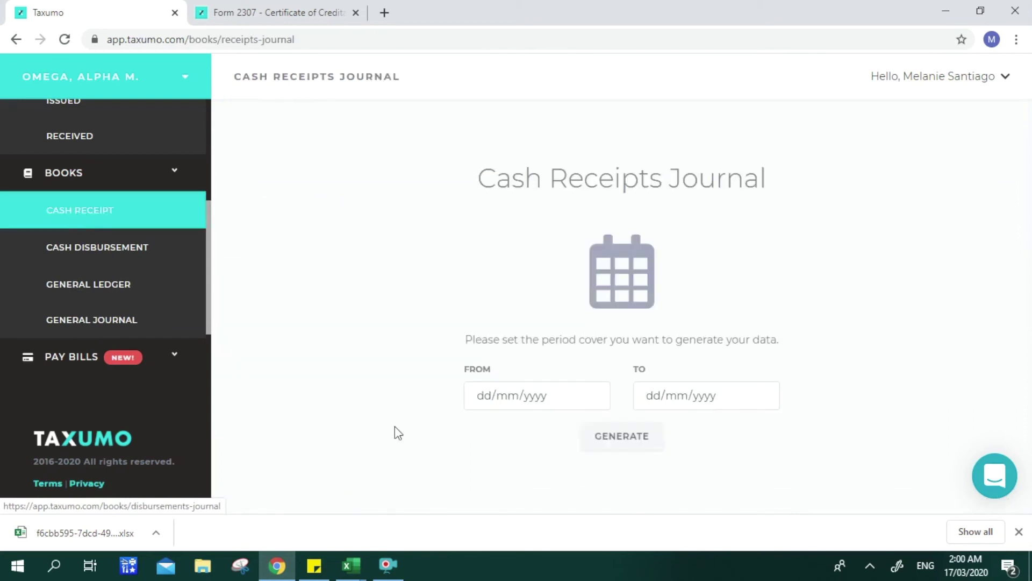
click(486, 402)
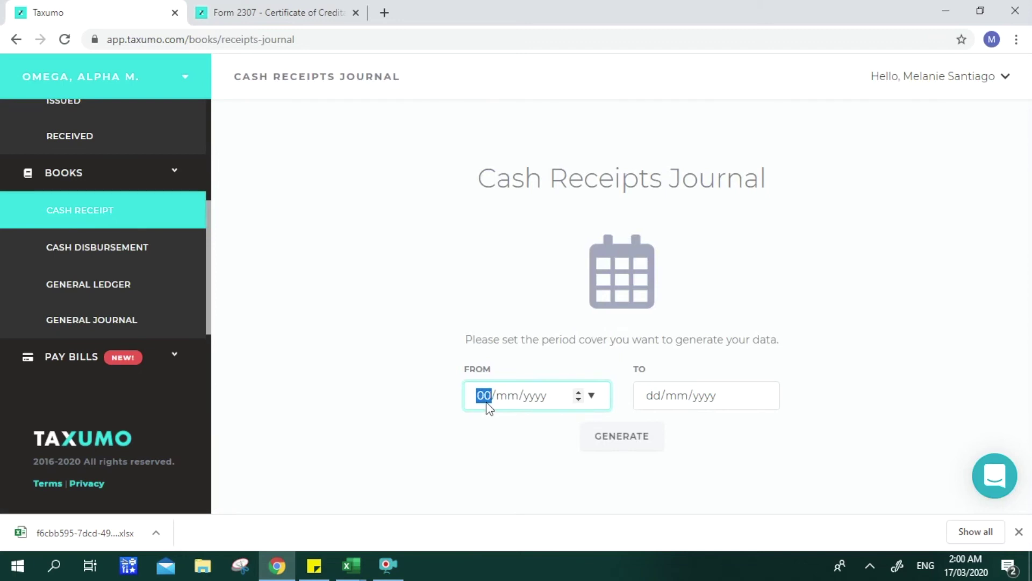
text(1/0)
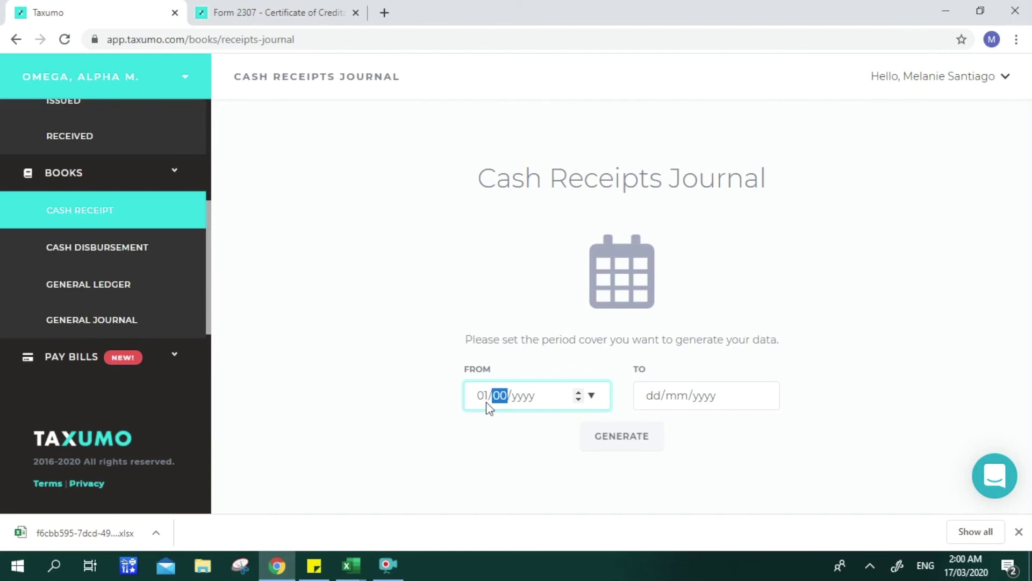
text(7/2019)
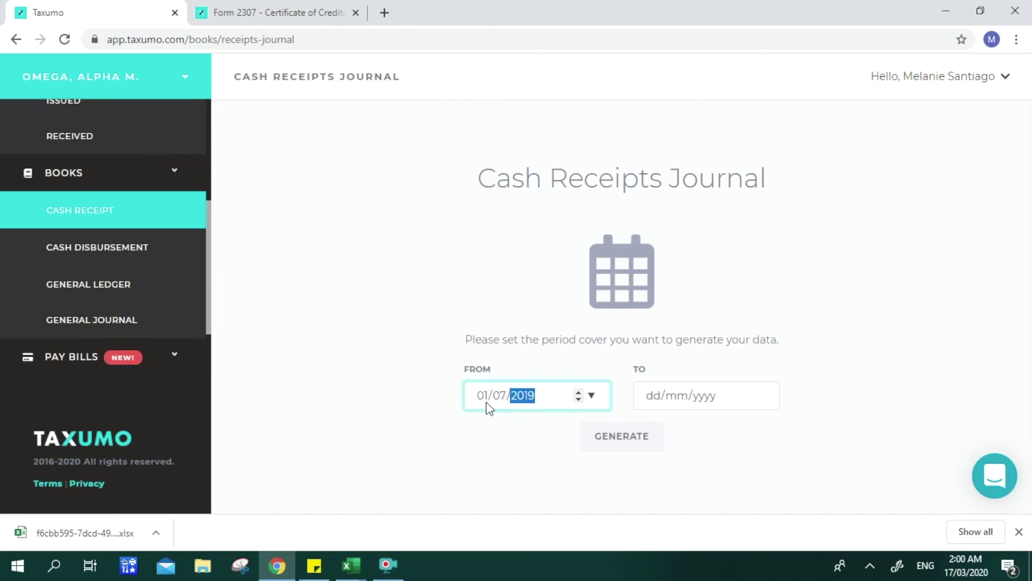
click(657, 404)
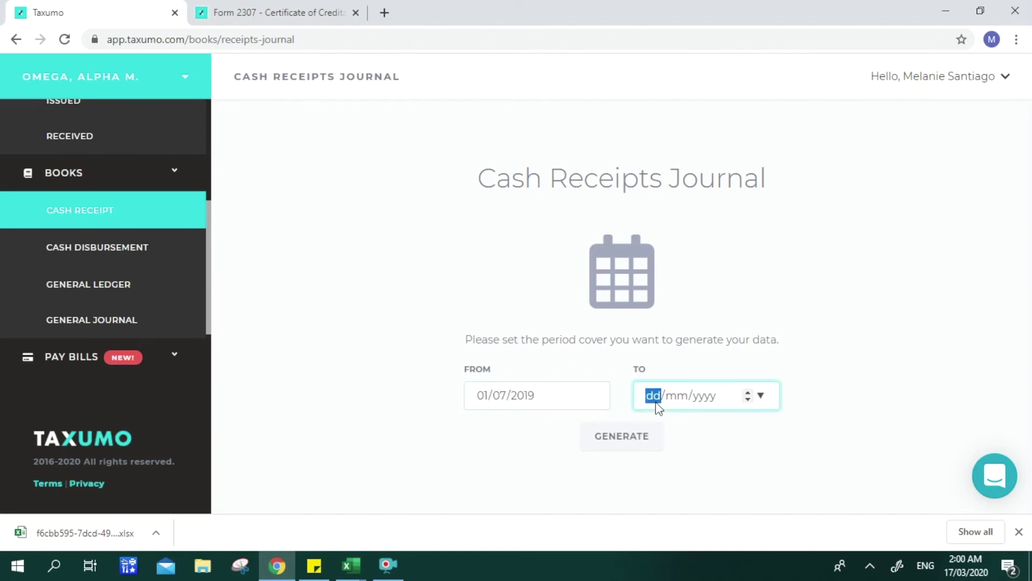
text(17/03/)
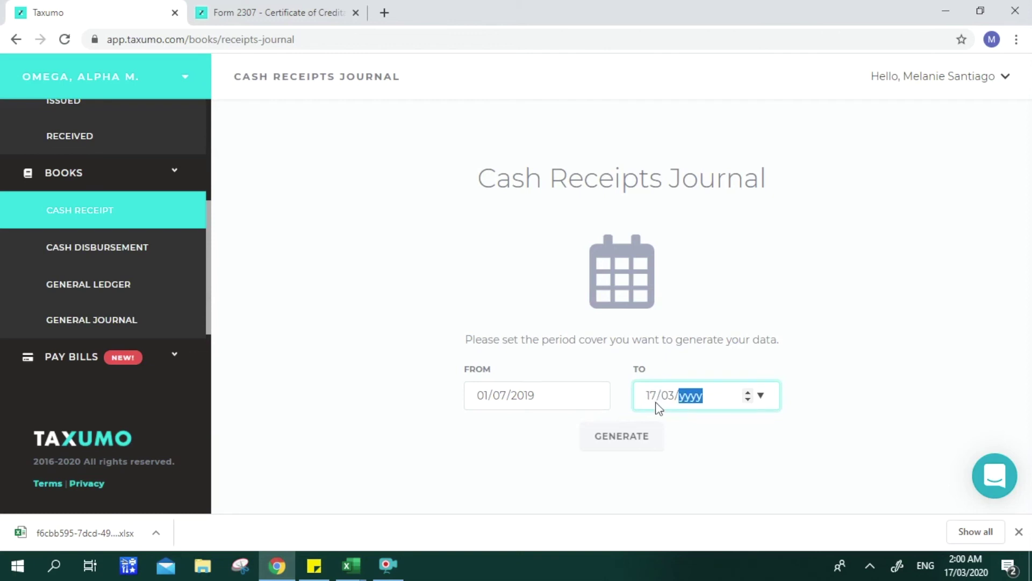
text(2020)
click(629, 435)
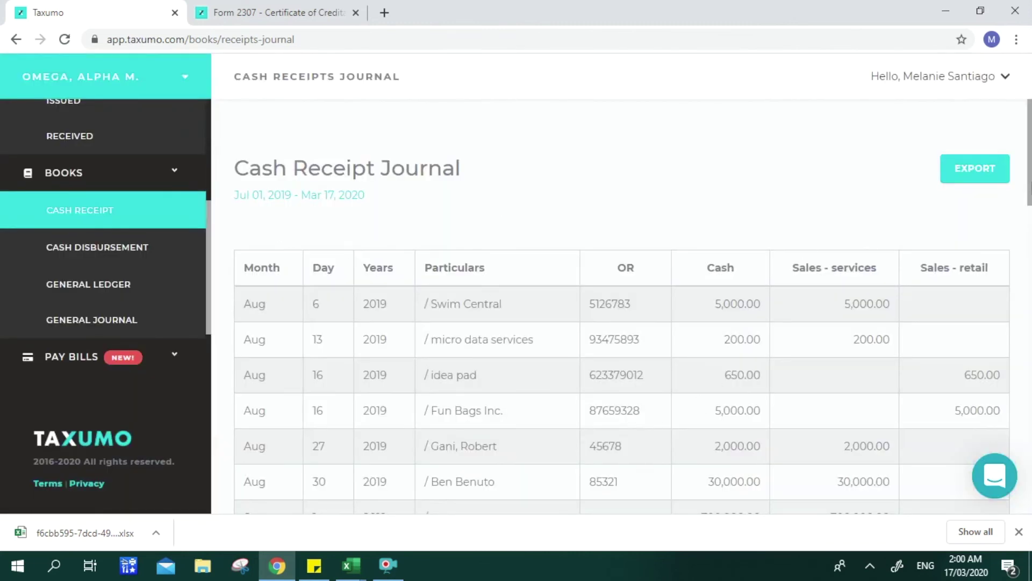
scroll(621, 323, down, 4)
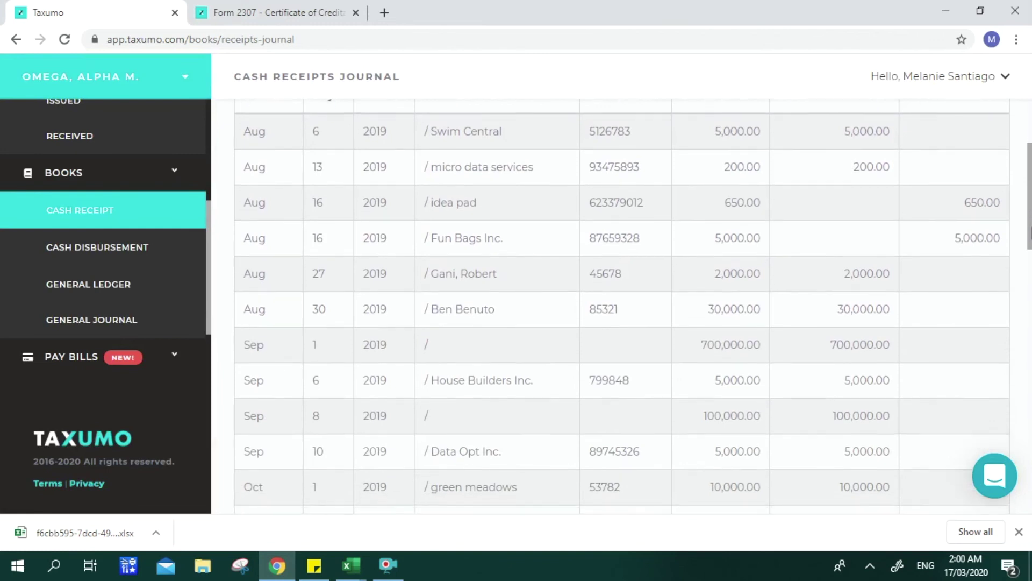
scroll(1029, 183, up, 4)
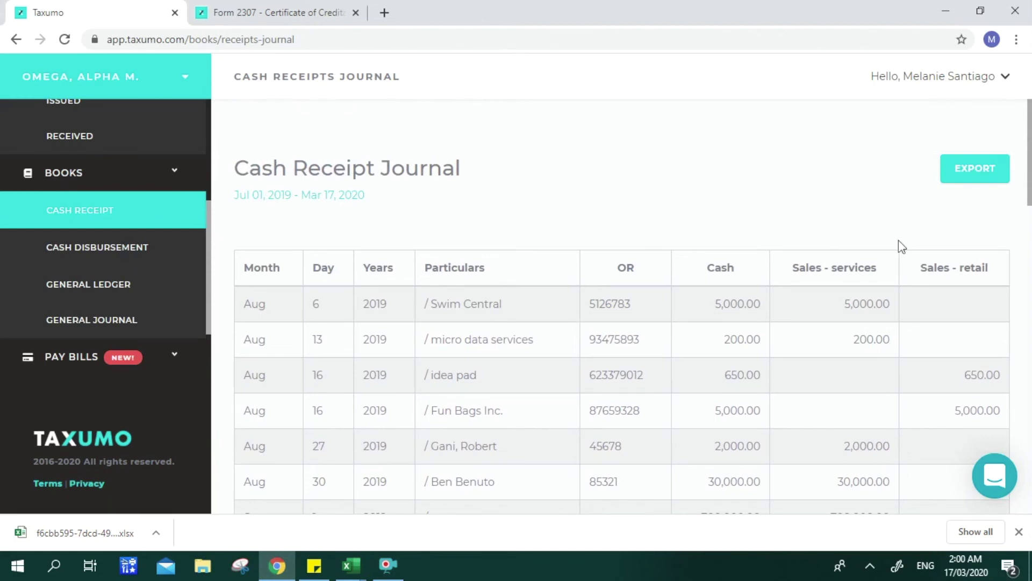
drag(1031, 203, 1031, 209)
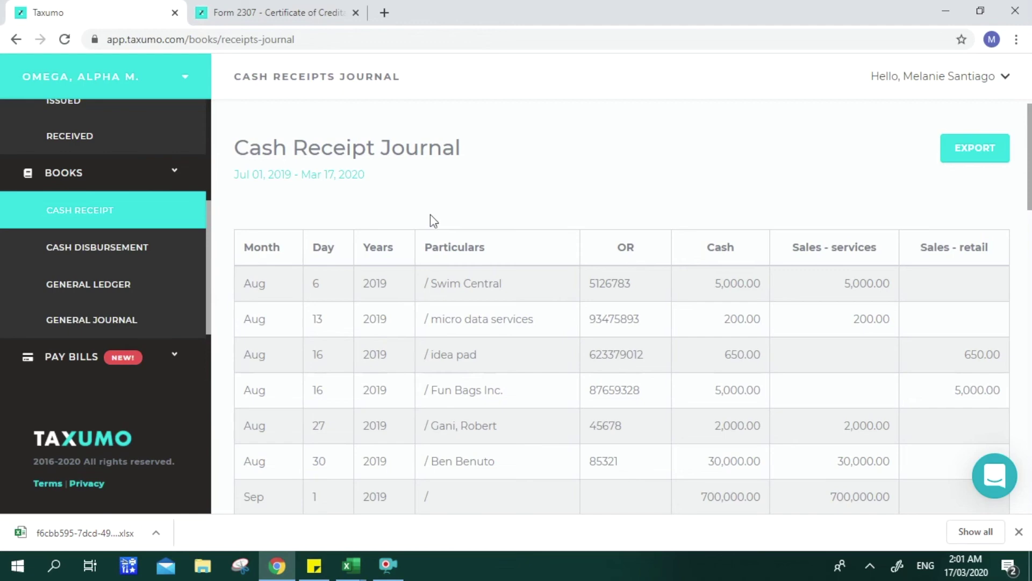
mouse_move(1028, 204)
mouse_down()
mouse_move(1029, 352)
mouse_move(1028, 201)
mouse_up()
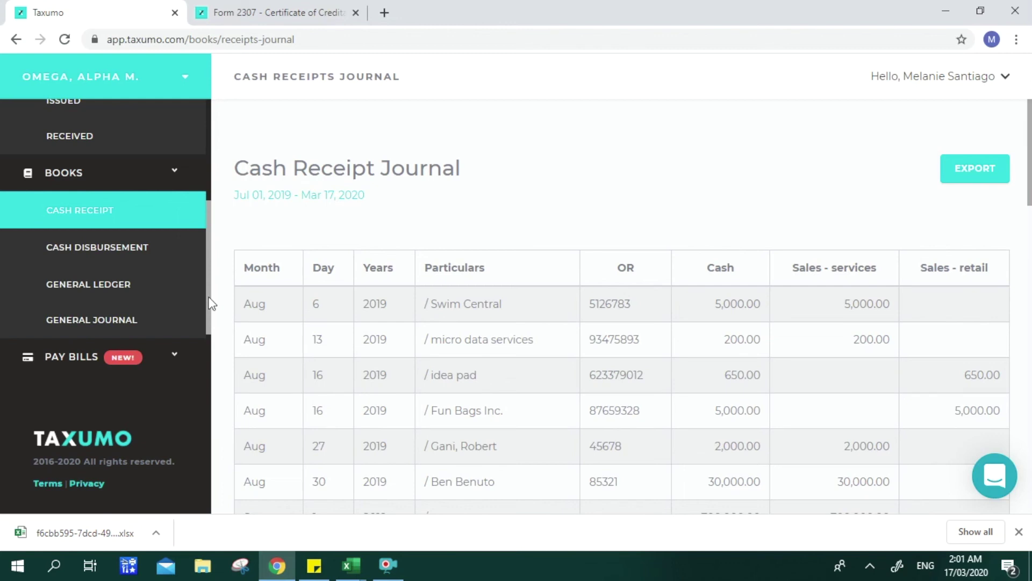
drag(209, 298, 212, 295)
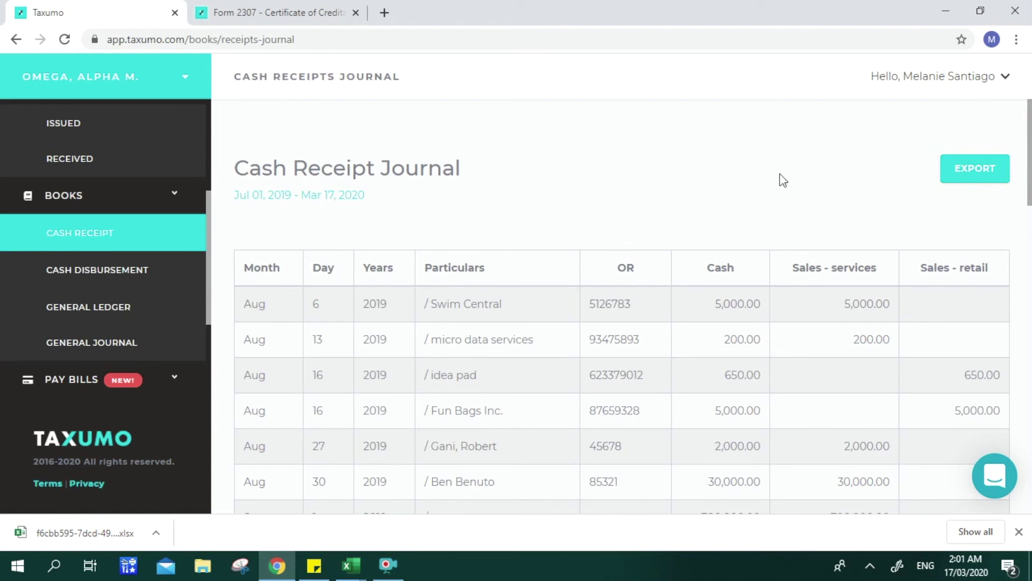
click(981, 178)
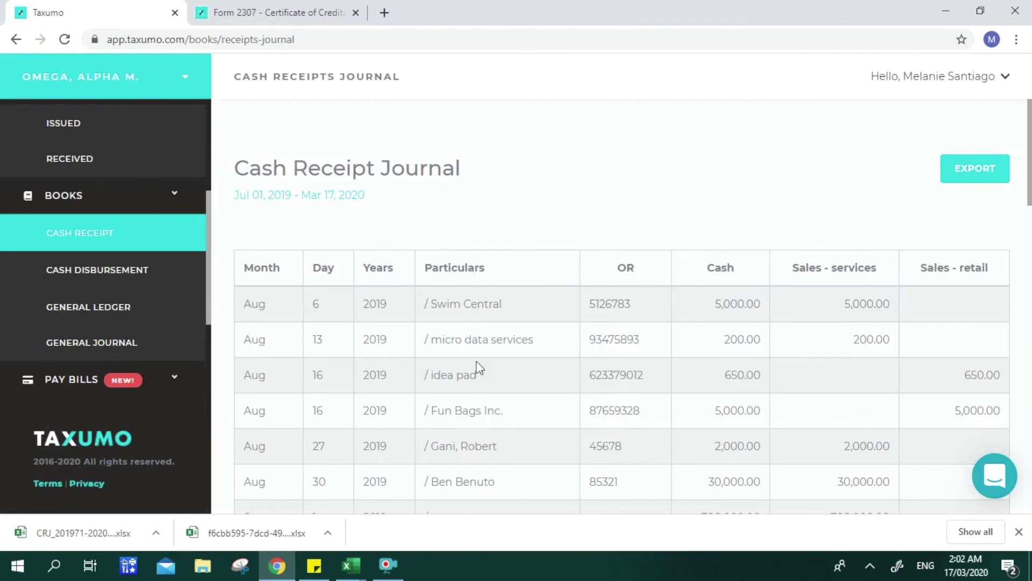
click(351, 564)
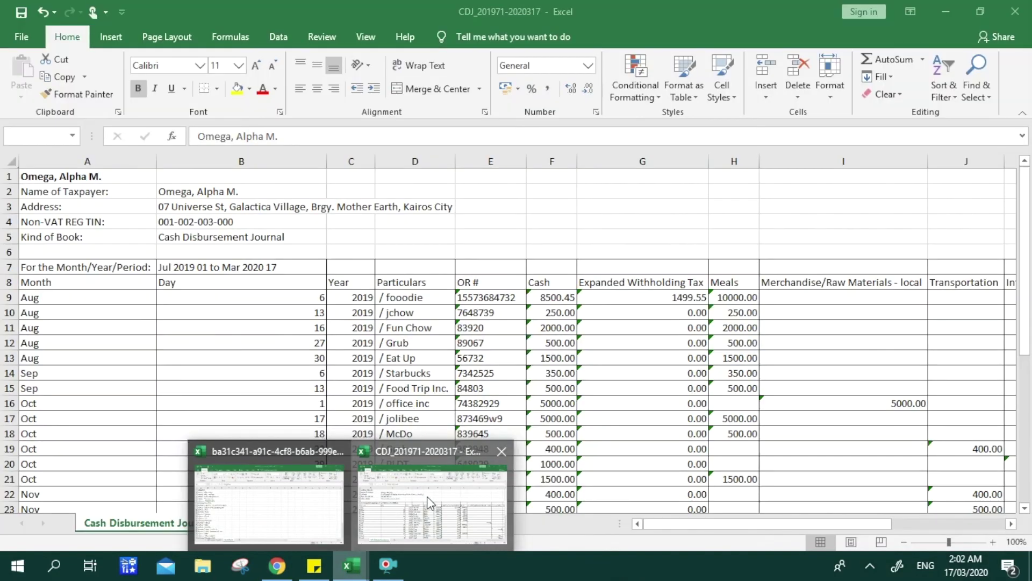
click(427, 496)
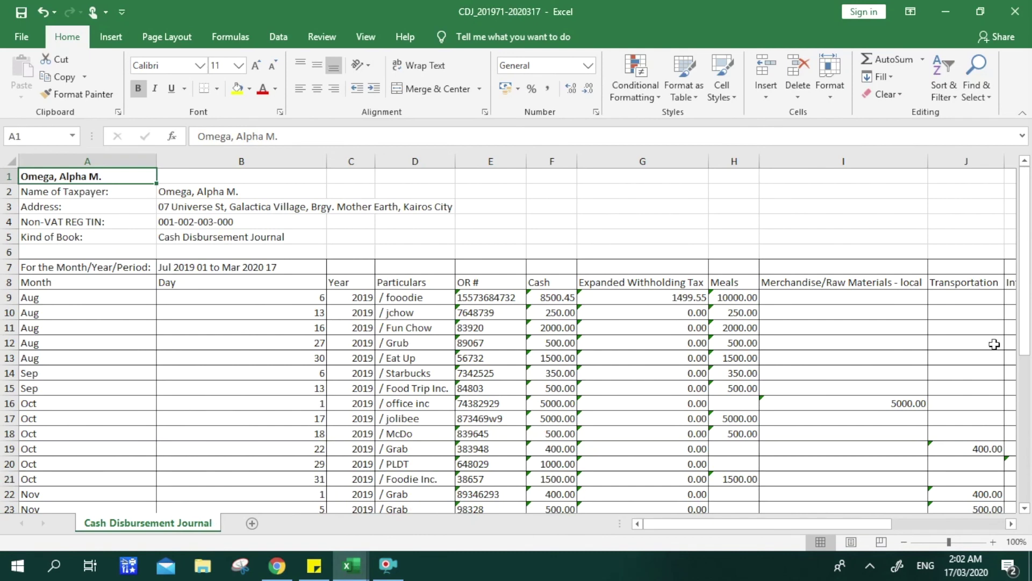
mouse_move(1027, 329)
mouse_down()
mouse_move(1029, 433)
mouse_move(1026, 325)
mouse_up()
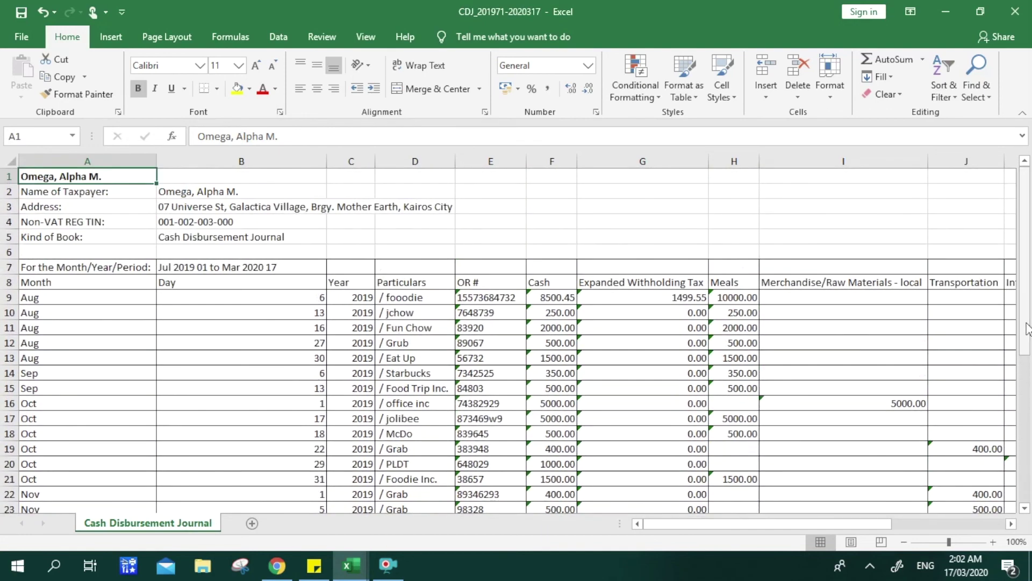
mouse_move(663, 526)
mouse_down()
mouse_move(728, 525)
mouse_move(659, 527)
mouse_up()
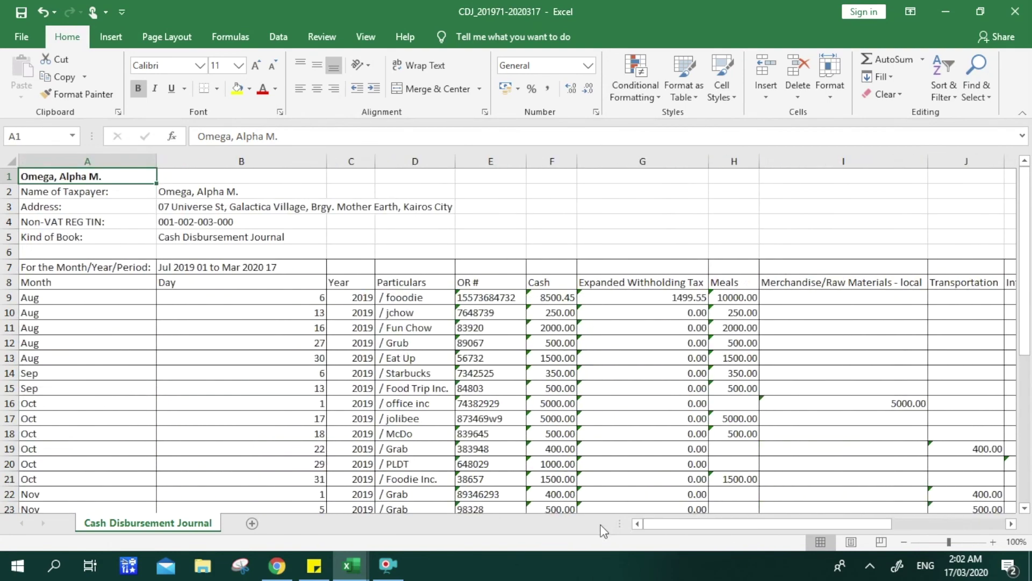
Back in the Taxumo app, open Gov't Contributions payment history under Pay Bills, with no records yet.
click(278, 566)
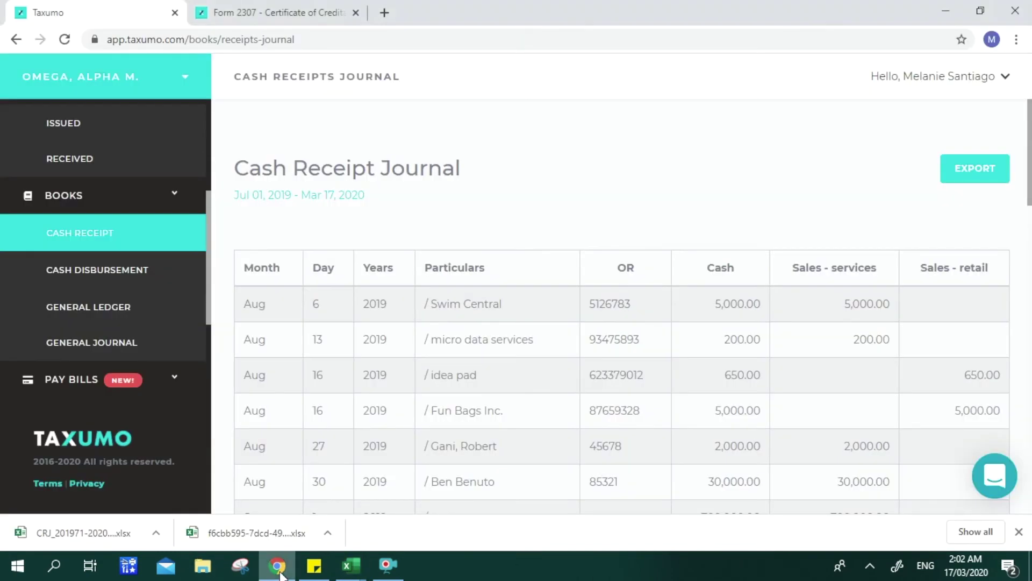
drag(210, 307, 207, 337)
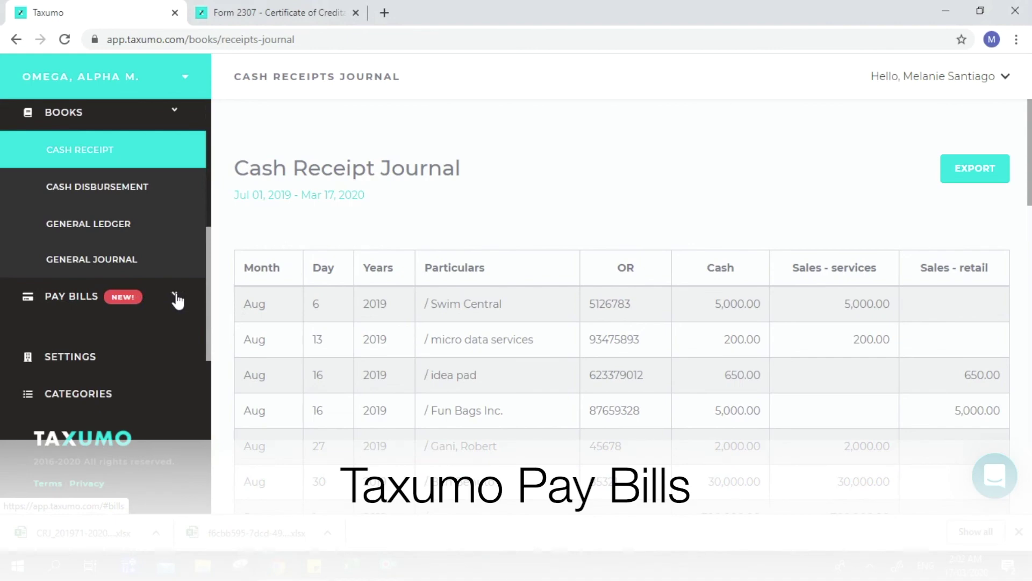
click(177, 298)
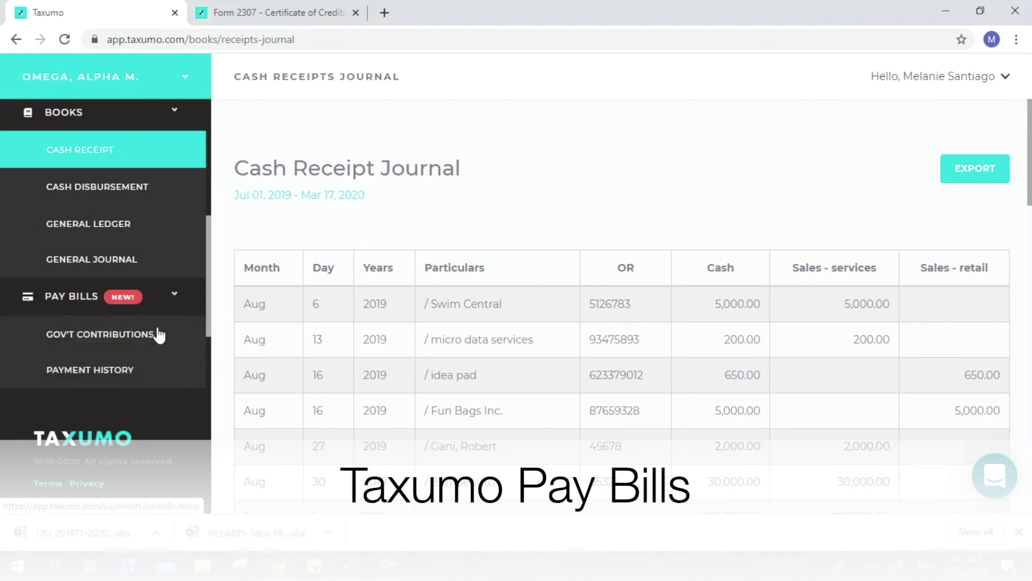
click(162, 338)
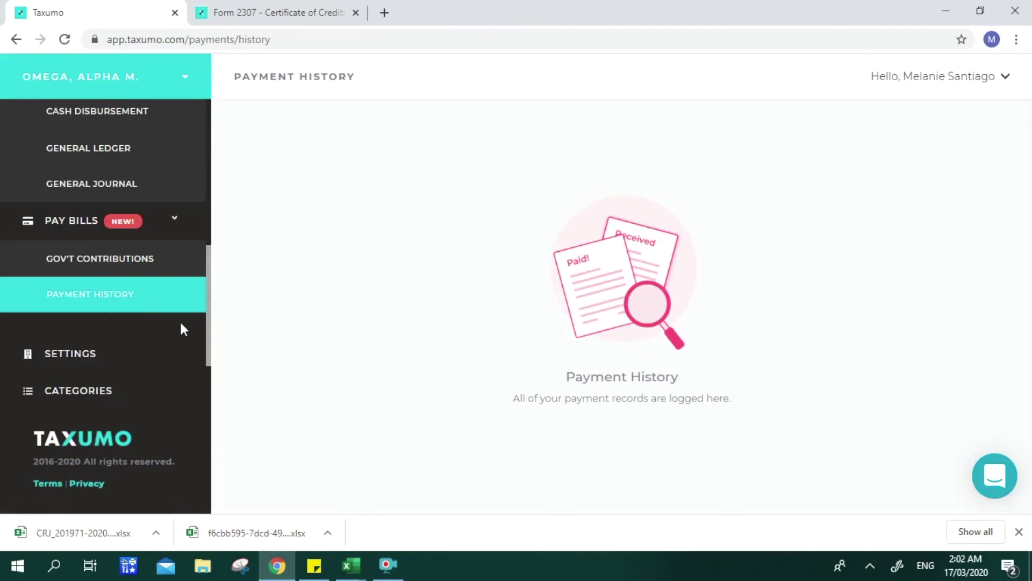
drag(208, 313, 207, 330)
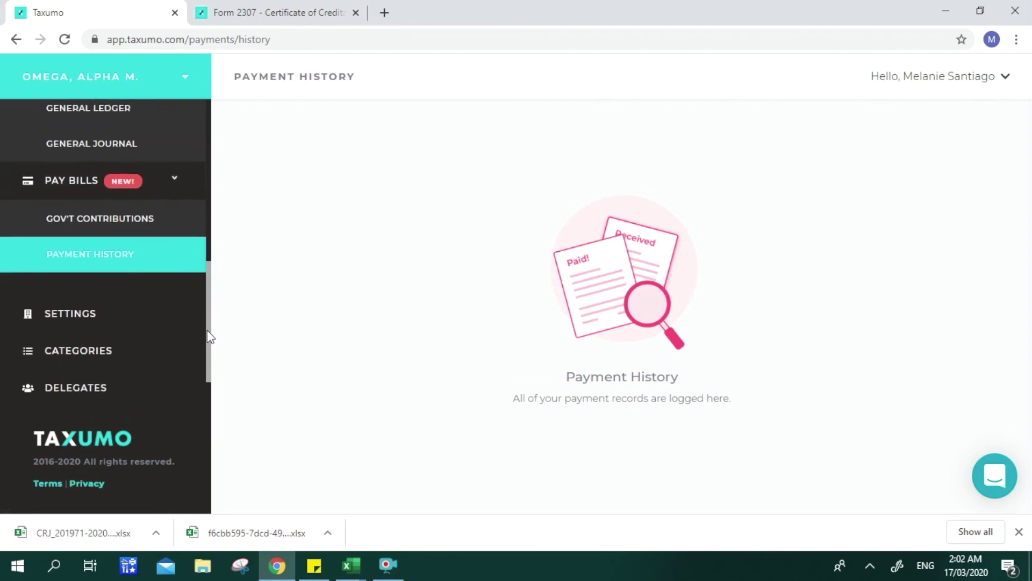
Show the expense categories list: Transportation, Electricity, Rent, Water and Internet.
click(92, 353)
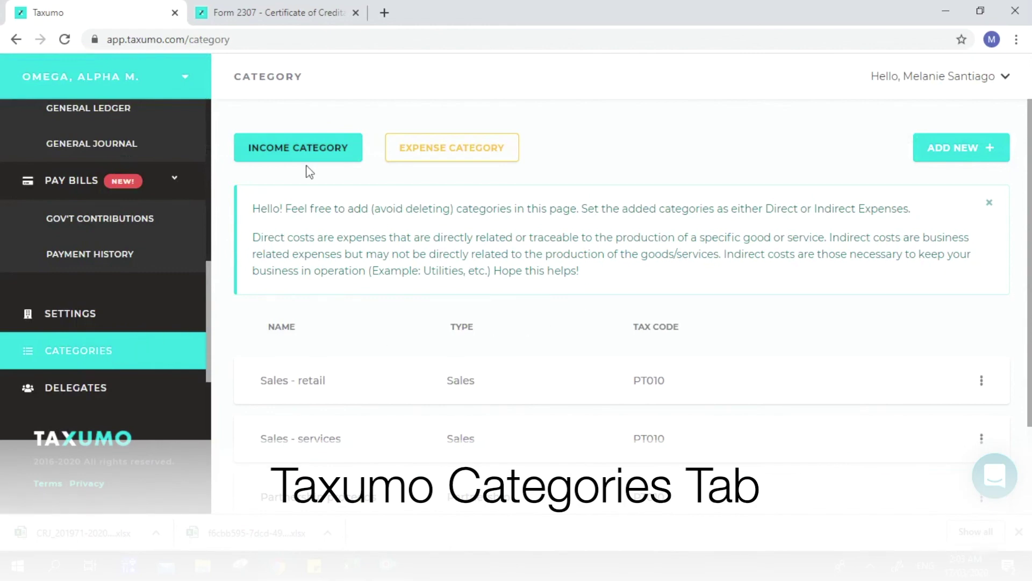
mouse_move(1030, 228)
mouse_down()
mouse_move(1029, 331)
mouse_move(1028, 210)
mouse_up()
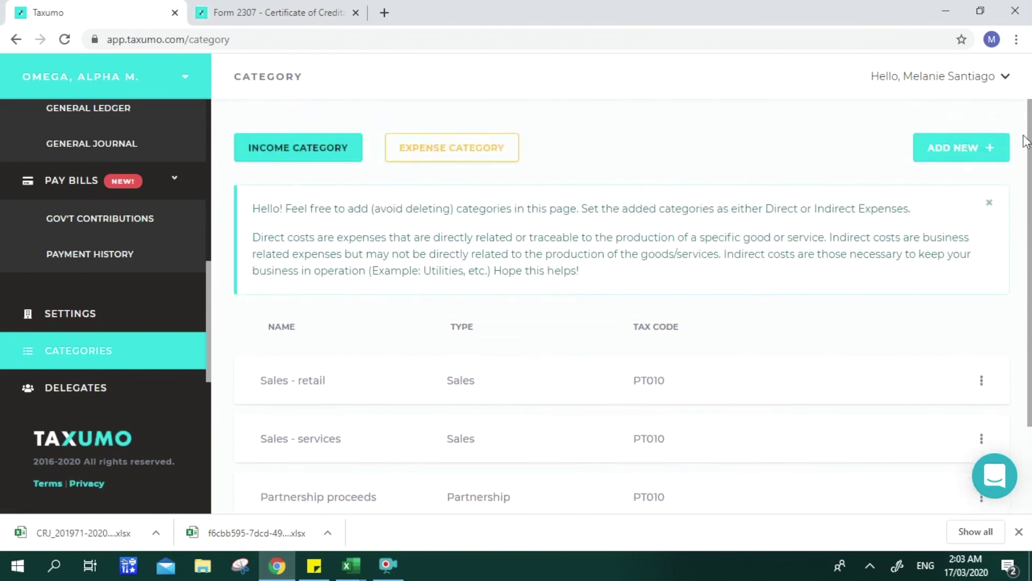
click(432, 158)
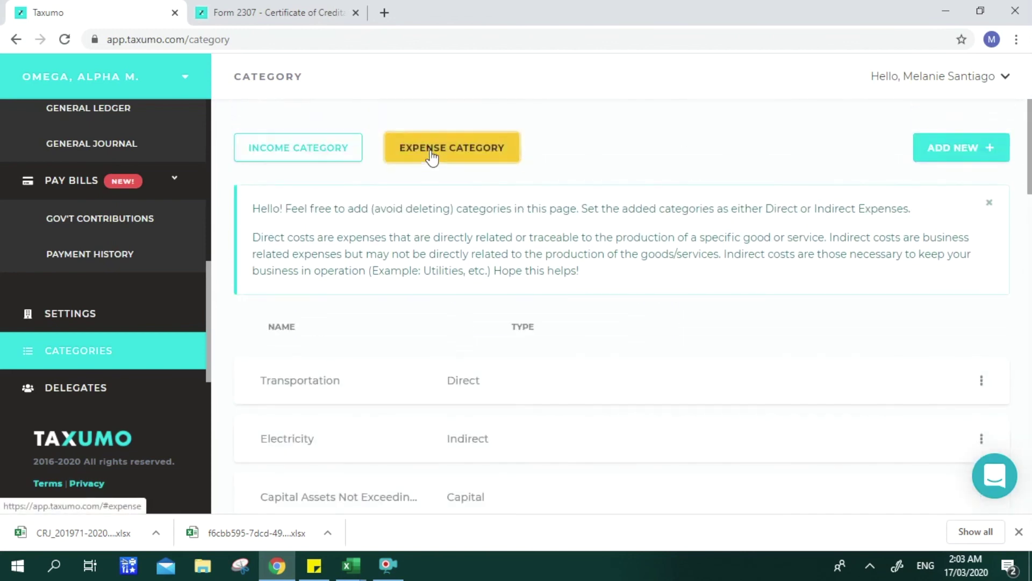
scroll(1030, 226, down, 4)
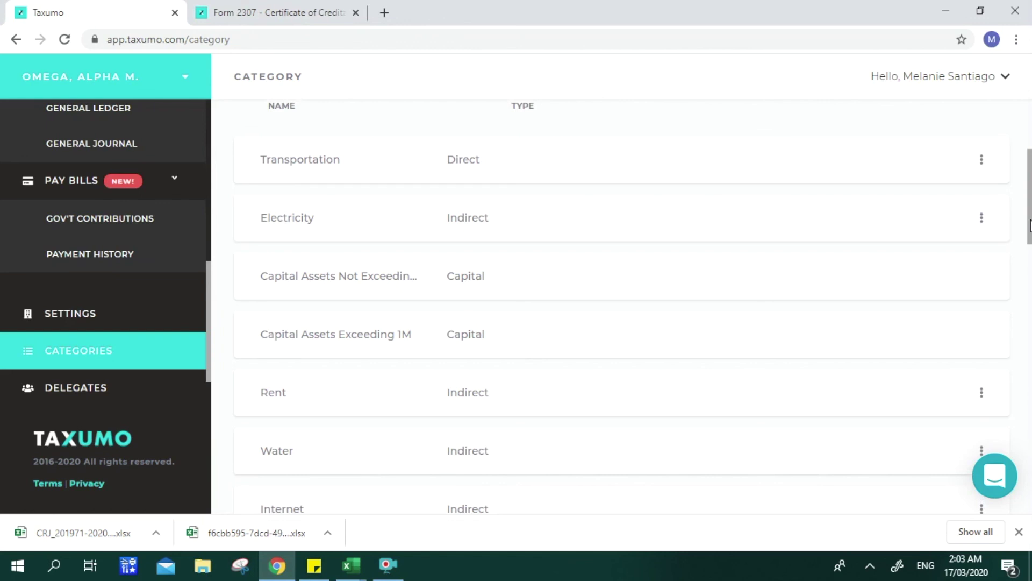
drag(1030, 225, 1030, 250)
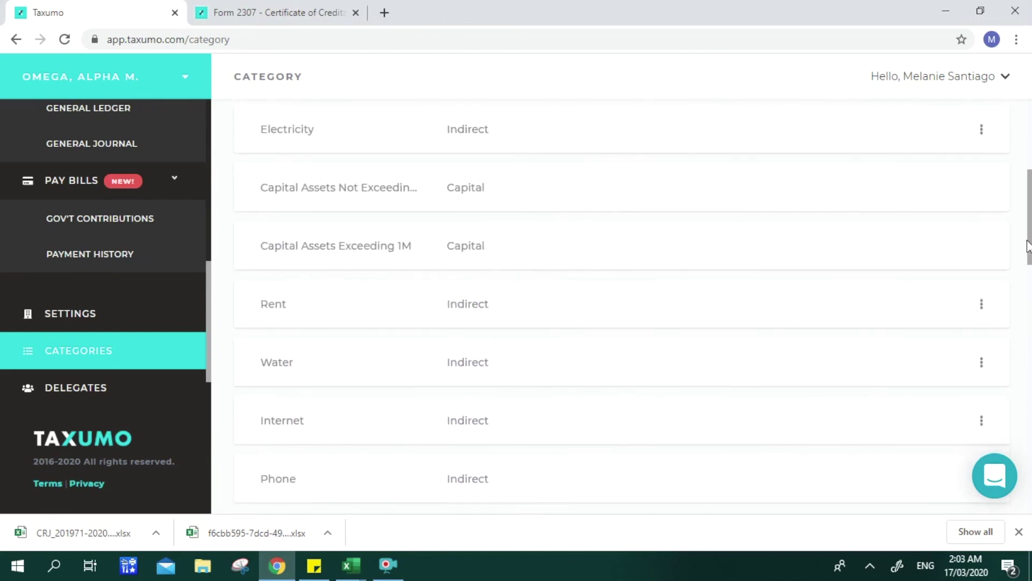
click(383, 13)
Go to taxumo.com's Taxumo Consult page offering 45-minute $20.00 coaching sessions.
text(tax)
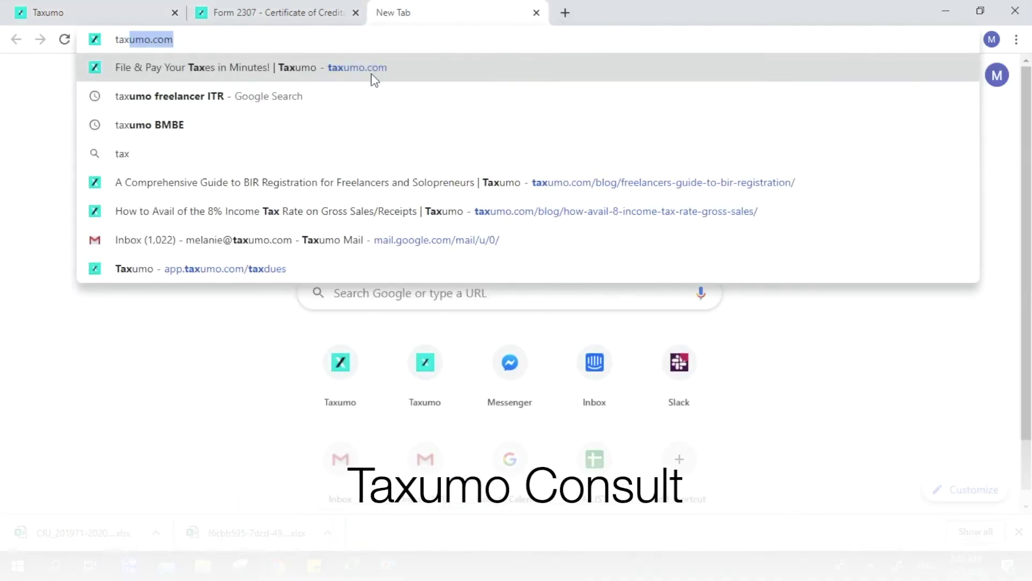
click(375, 78)
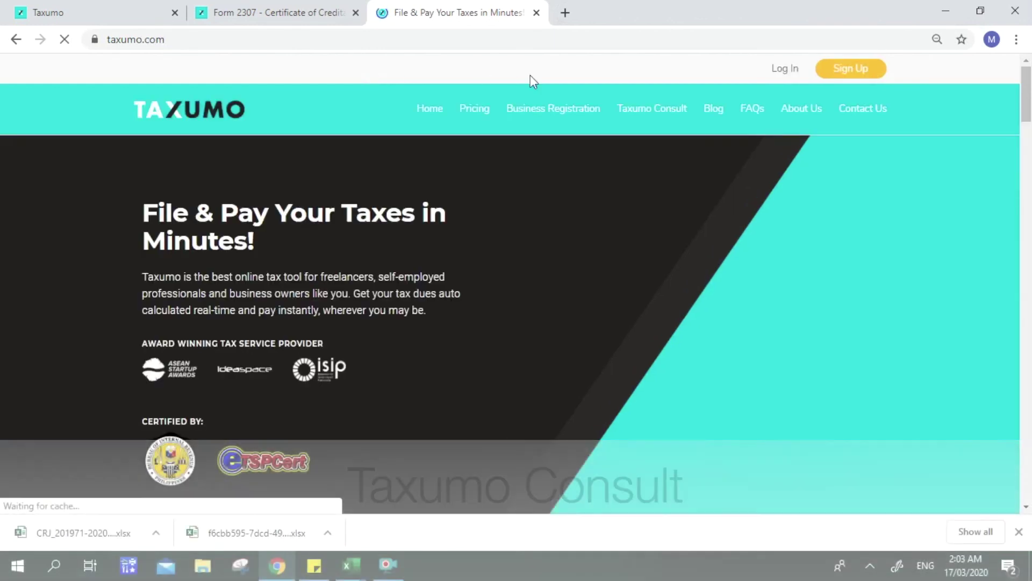
click(642, 112)
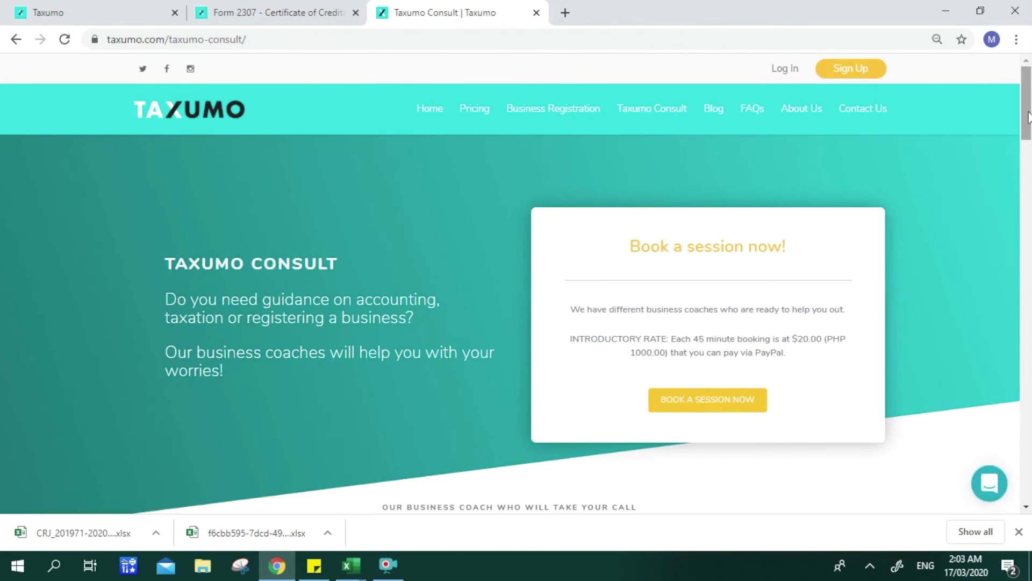
scroll(1028, 116, down, 2)
scroll(1029, 116, up, 2)
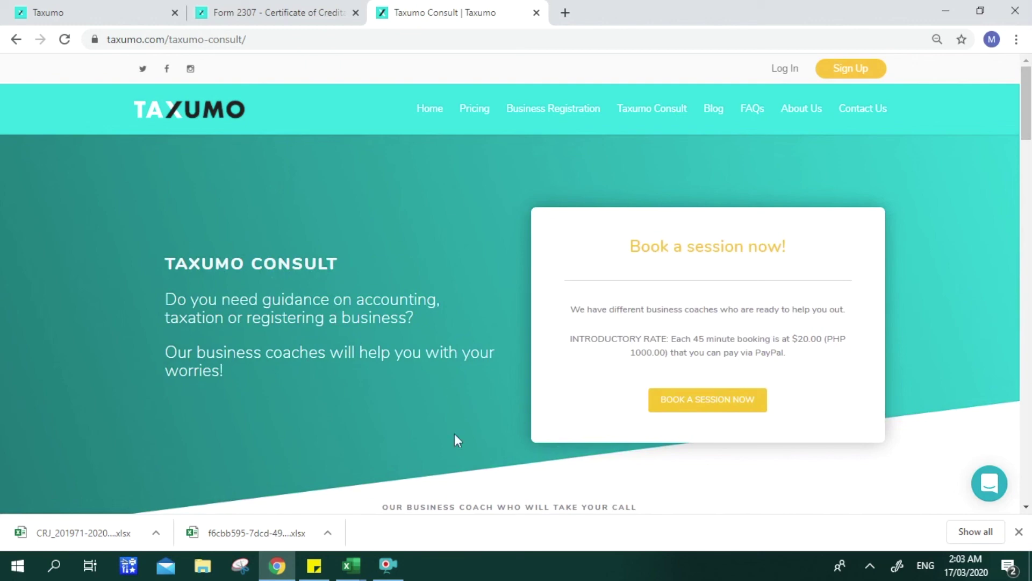
click(60, 19)
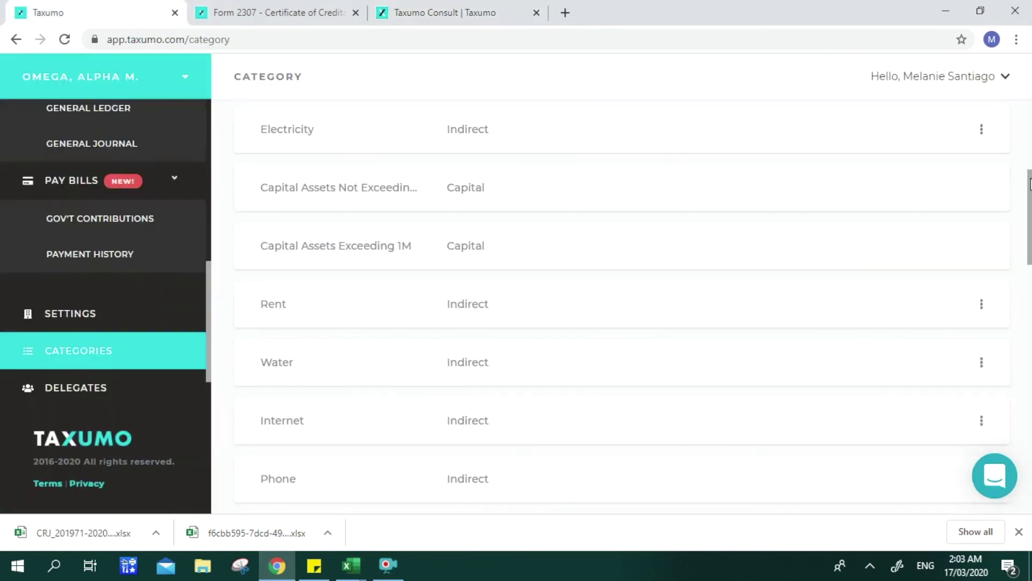
Scroll the expense categories back to the top, then go to the Delegate Access page.
scroll(1030, 199, up, 1)
drag(1030, 199, 1029, 145)
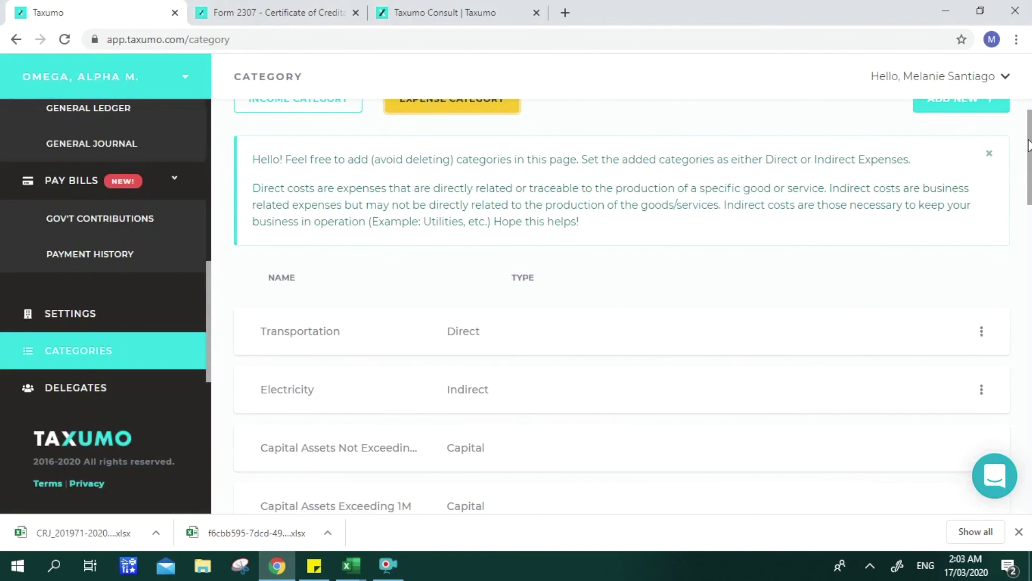
scroll(1030, 145, up, 1)
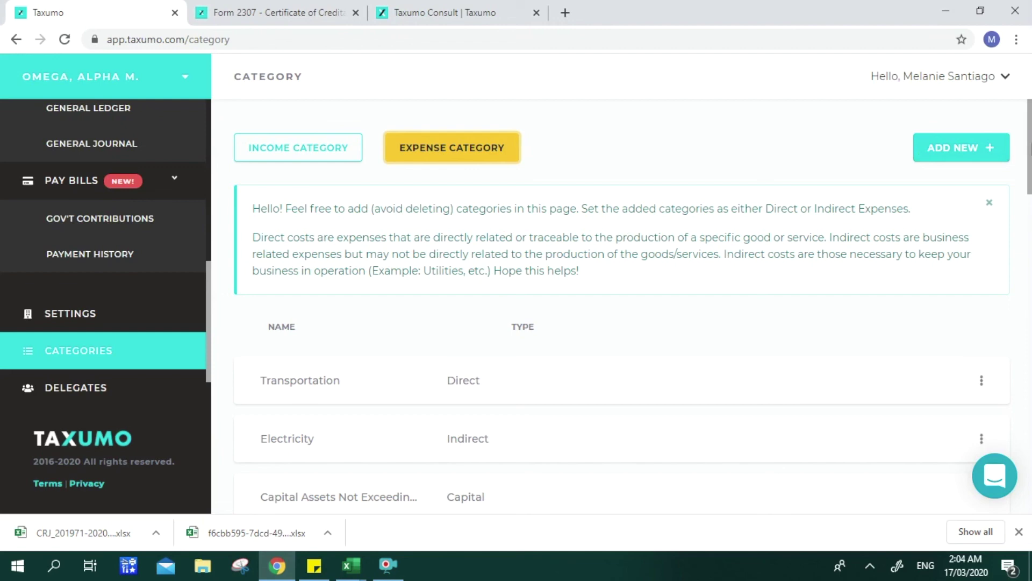
drag(1029, 149, 991, 147)
scroll(209, 328, down, 1)
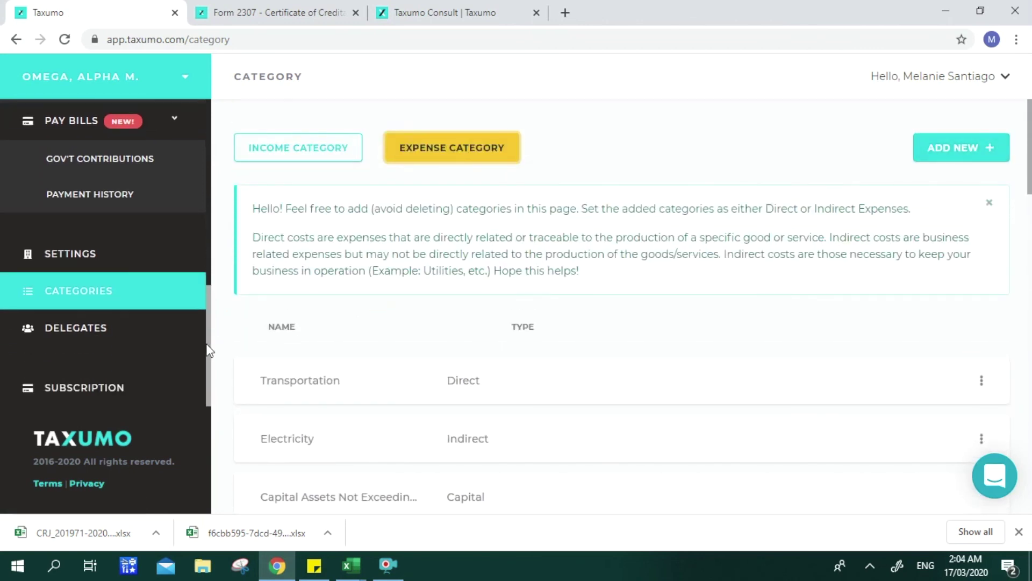
click(85, 327)
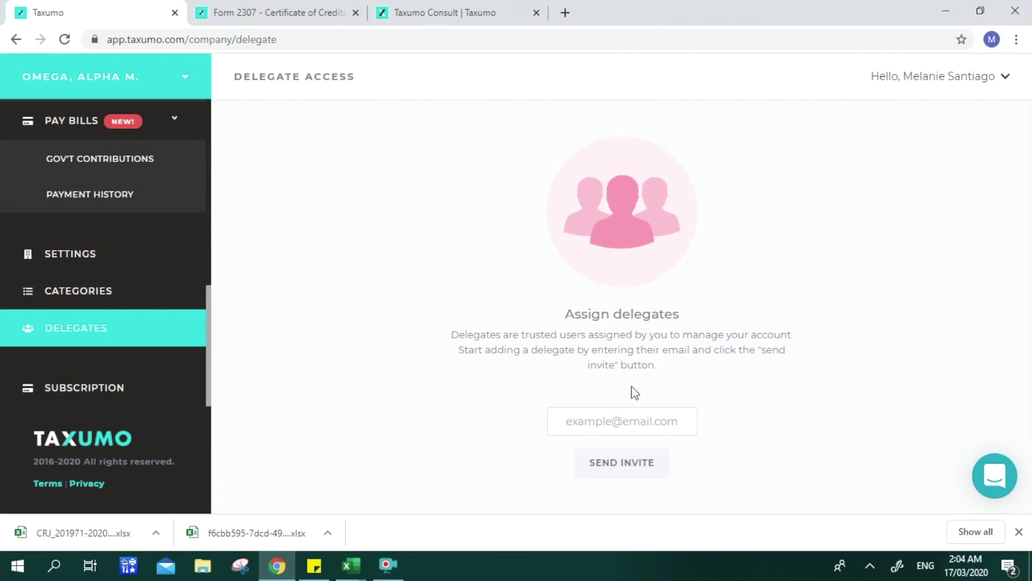
click(589, 427)
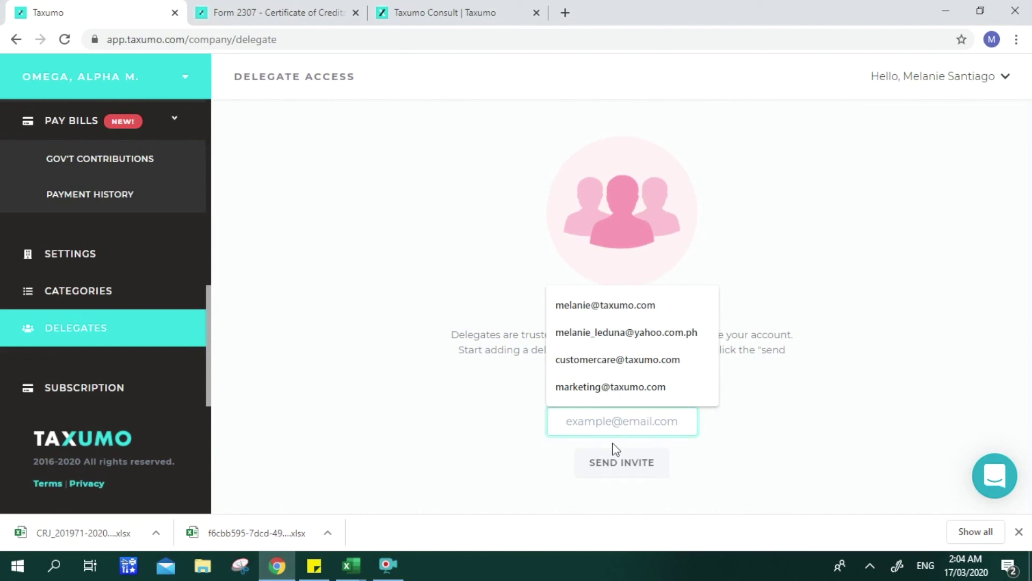
click(551, 469)
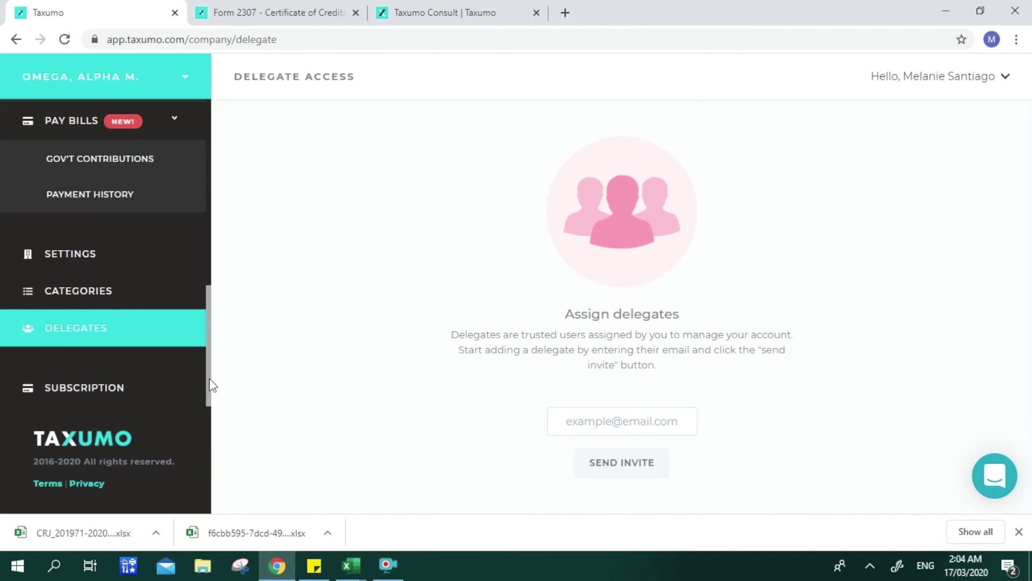
Bring up the three subscription plans from the Subscription page and scroll through their prices.
click(95, 396)
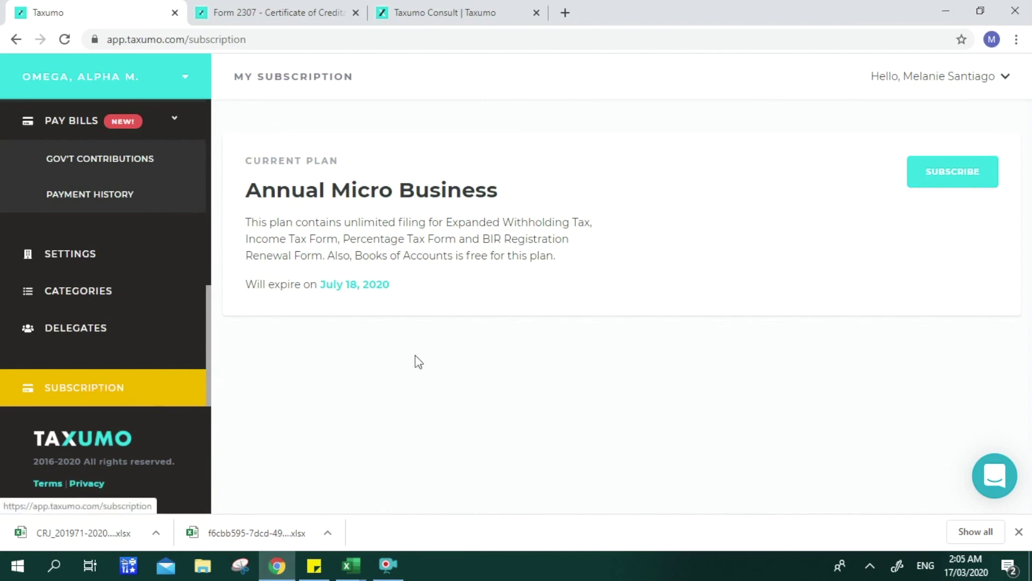
click(946, 174)
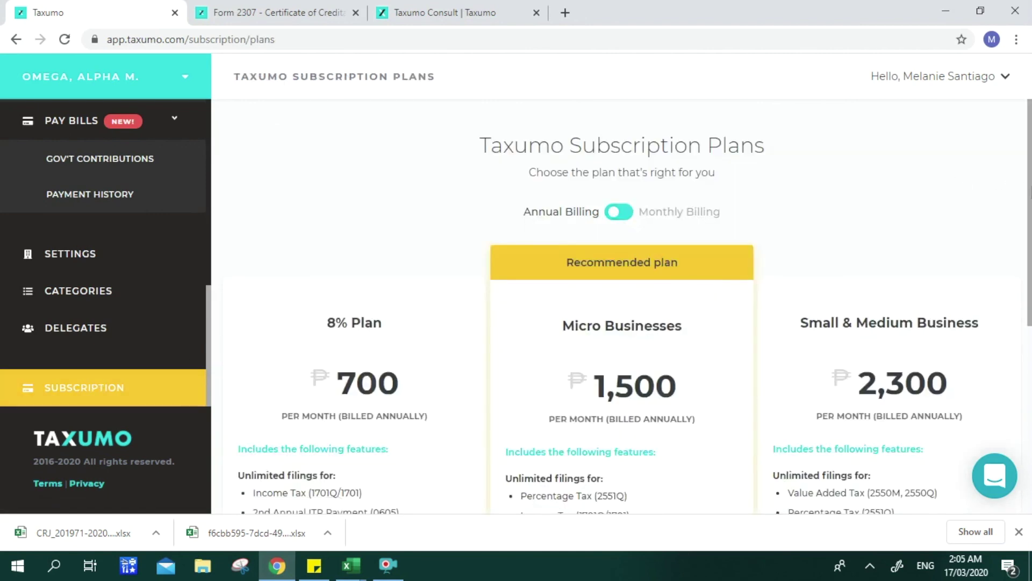
scroll(1030, 192, down, 5)
scroll(1031, 202, up, 4)
scroll(1031, 201, up, 1)
scroll(1030, 185, down, 4)
scroll(1031, 317, up, 1)
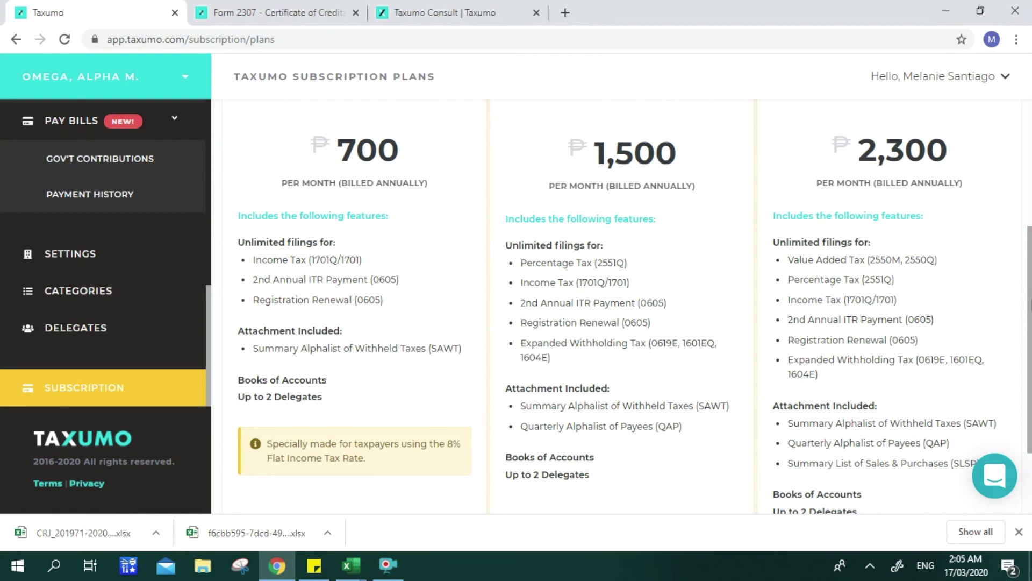
drag(1031, 311, 1031, 285)
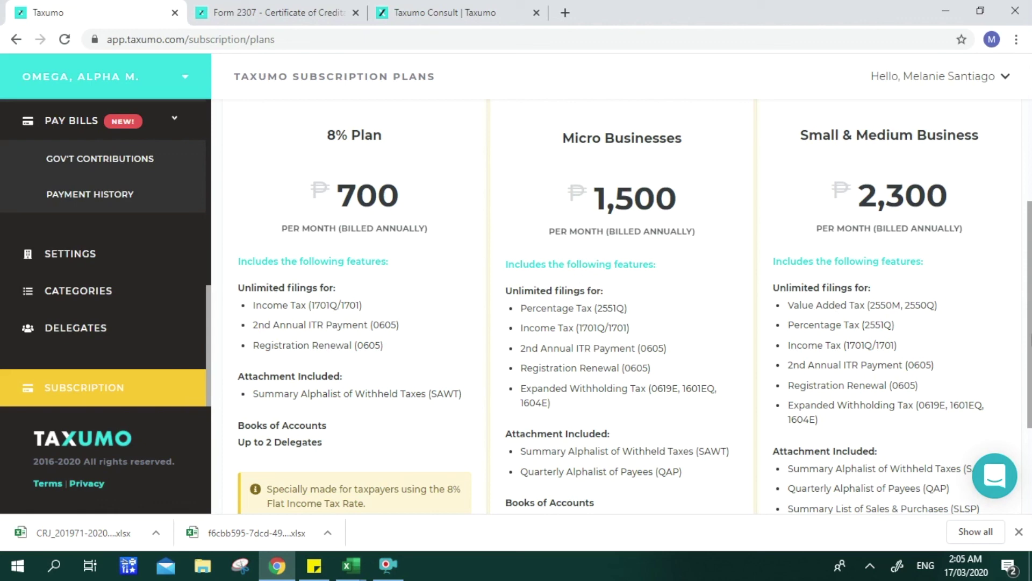
drag(1031, 339, 1030, 397)
scroll(1029, 262, up, 1)
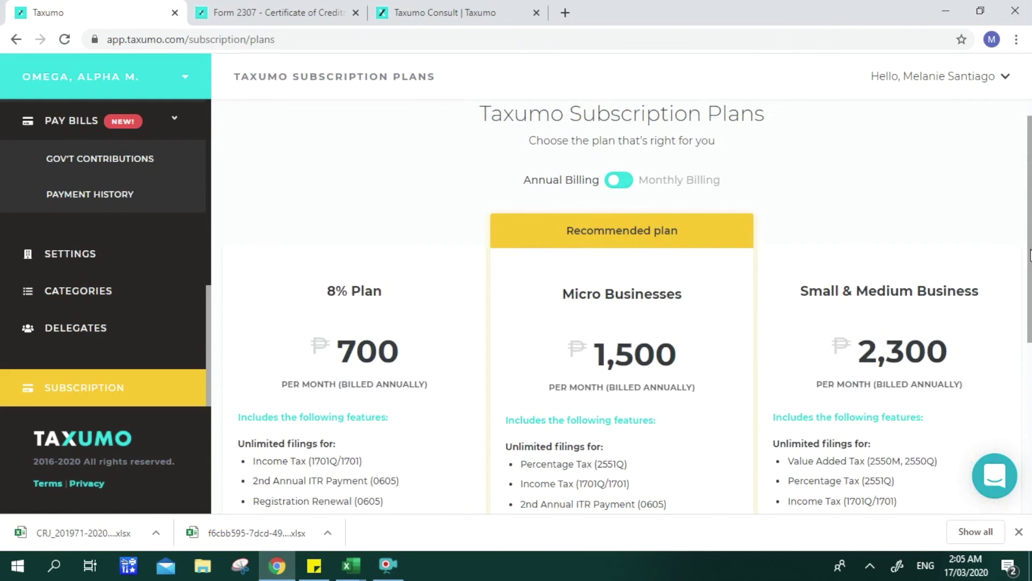
Switch the plan prices to monthly billing and review them.
click(633, 189)
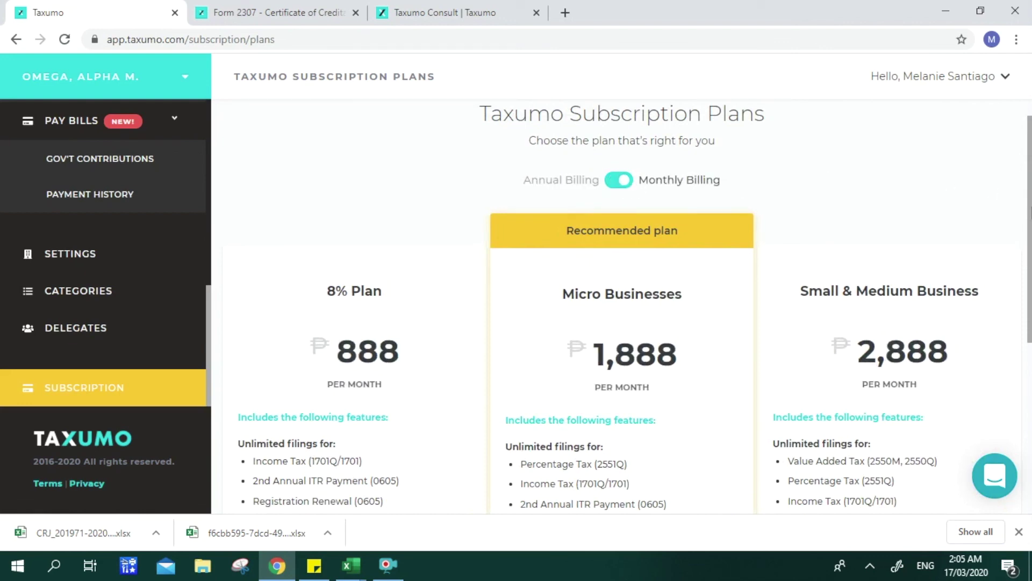
scroll(634, 306, down, 1)
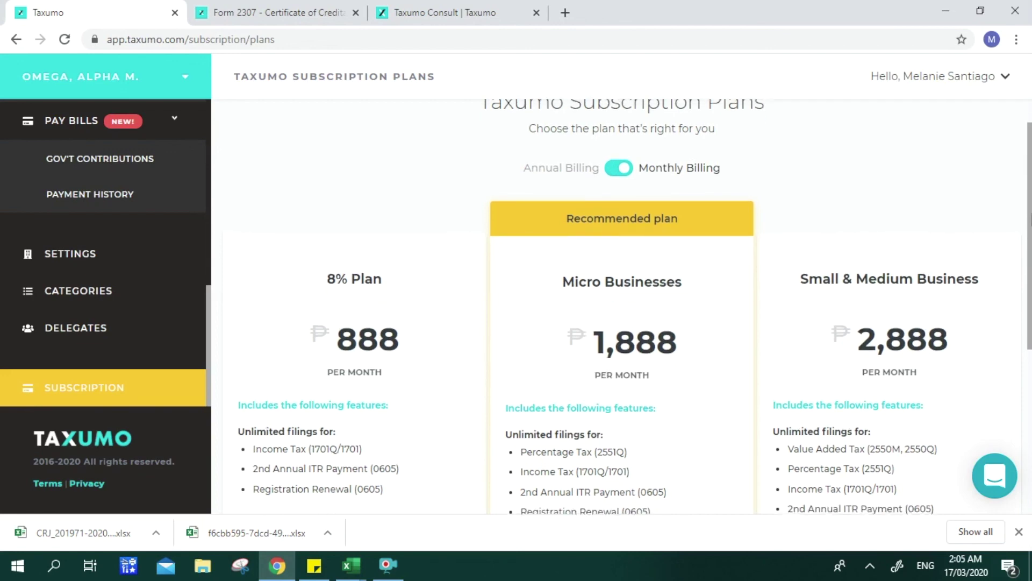
scroll(1028, 250, down, 4)
scroll(1029, 250, up, 2)
drag(1029, 250, 1030, 226)
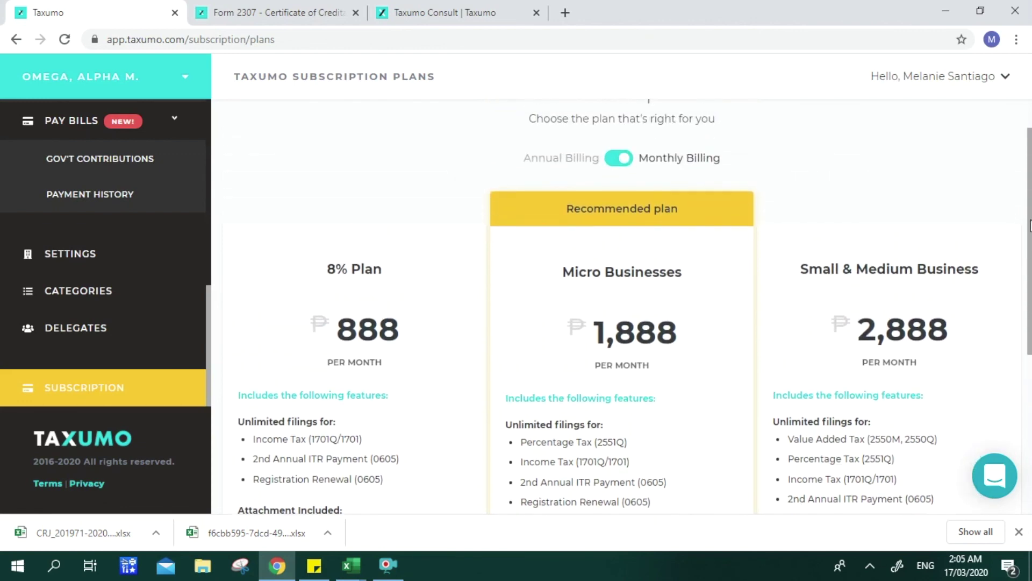
Switch the plan prices back to annual billing and review them again.
click(611, 167)
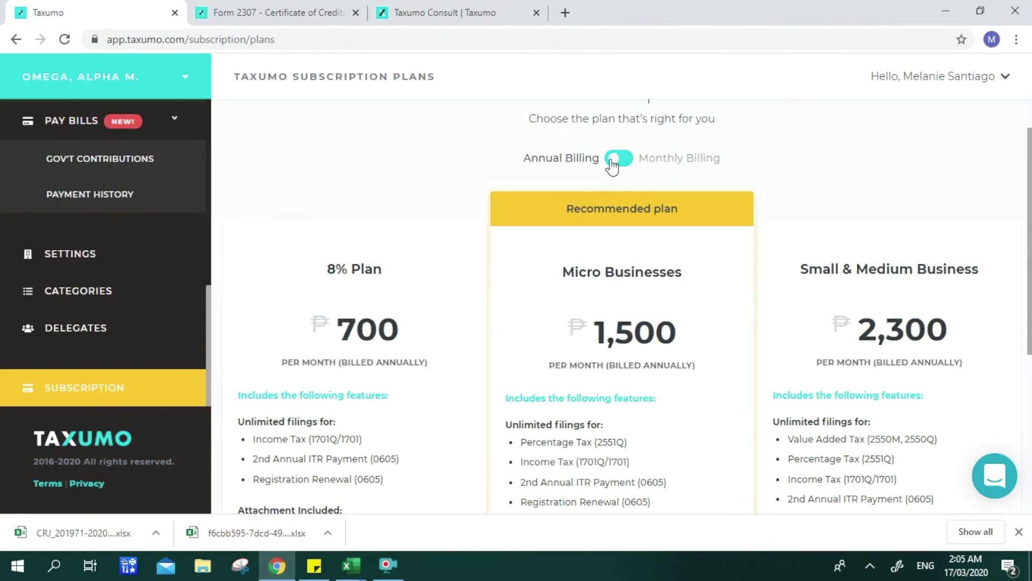
scroll(622, 303, down, 5)
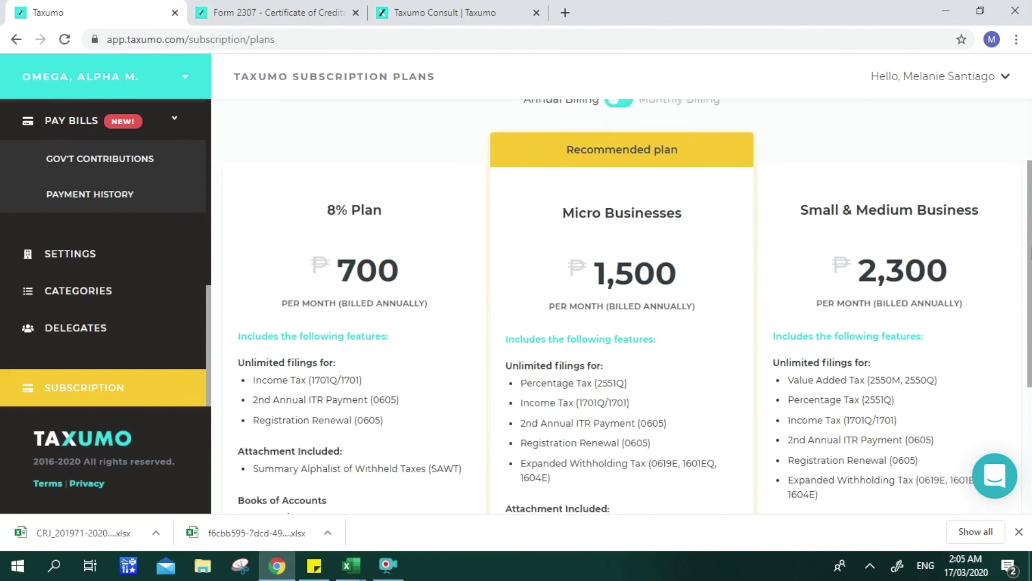
scroll(621, 303, up, 1)
scroll(621, 303, down, 1)
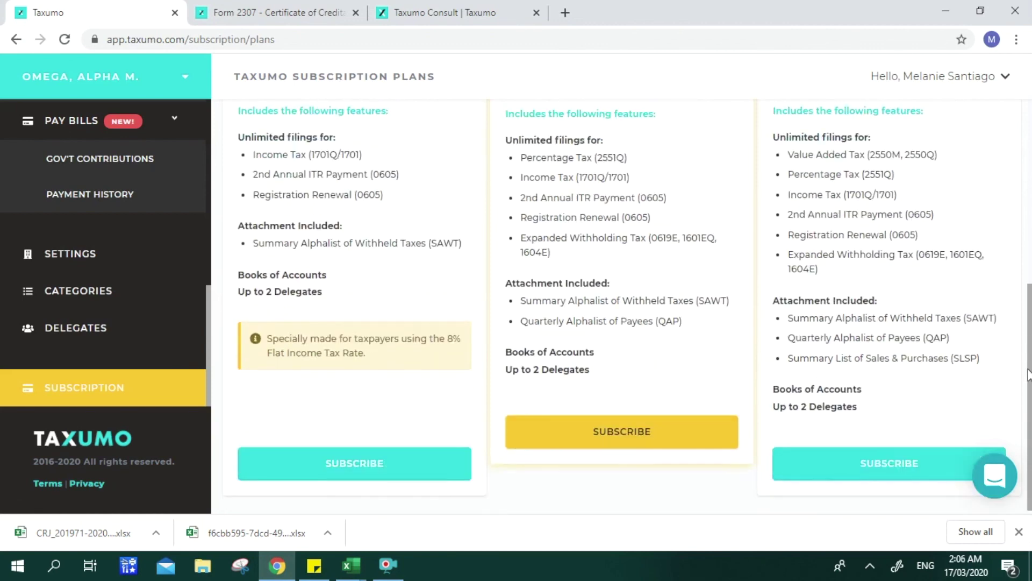
click(48, 484)
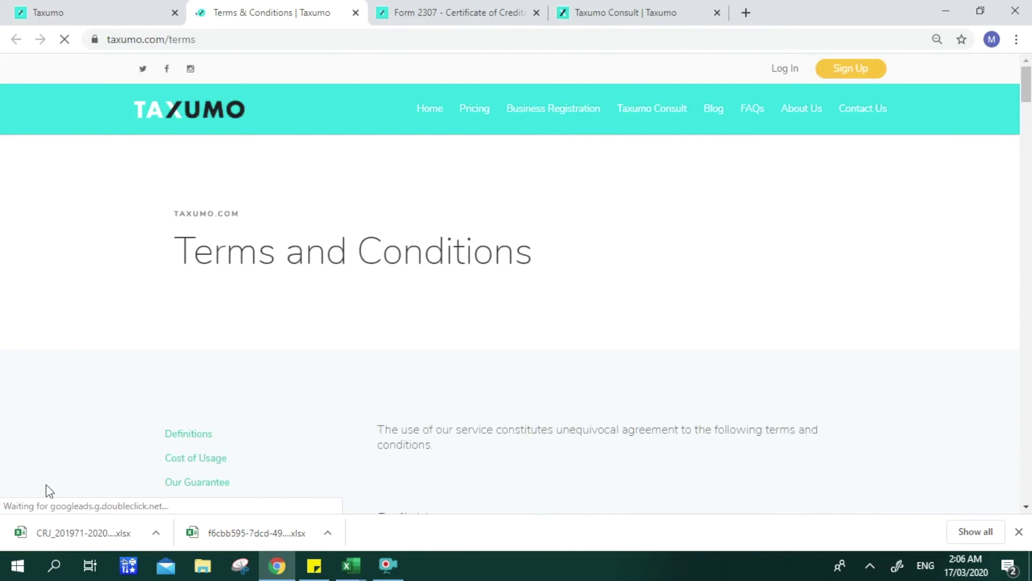
Open the Privacy Policy in a tab beside Terms, then return to the subscription plans.
click(85, 14)
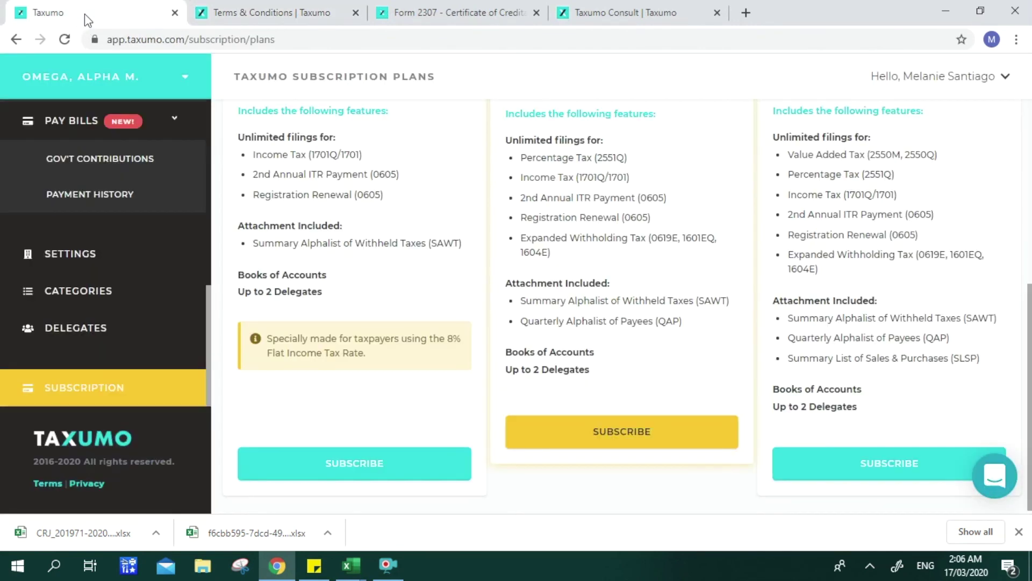
click(85, 484)
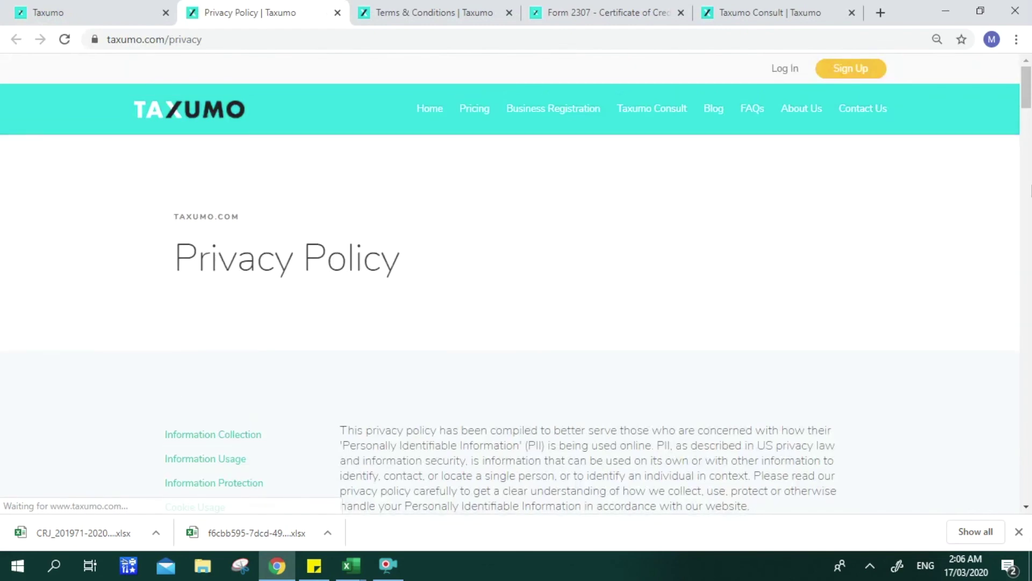
mouse_move(1027, 100)
mouse_down()
mouse_move(1027, 323)
mouse_move(1021, 85)
mouse_up()
click(112, 12)
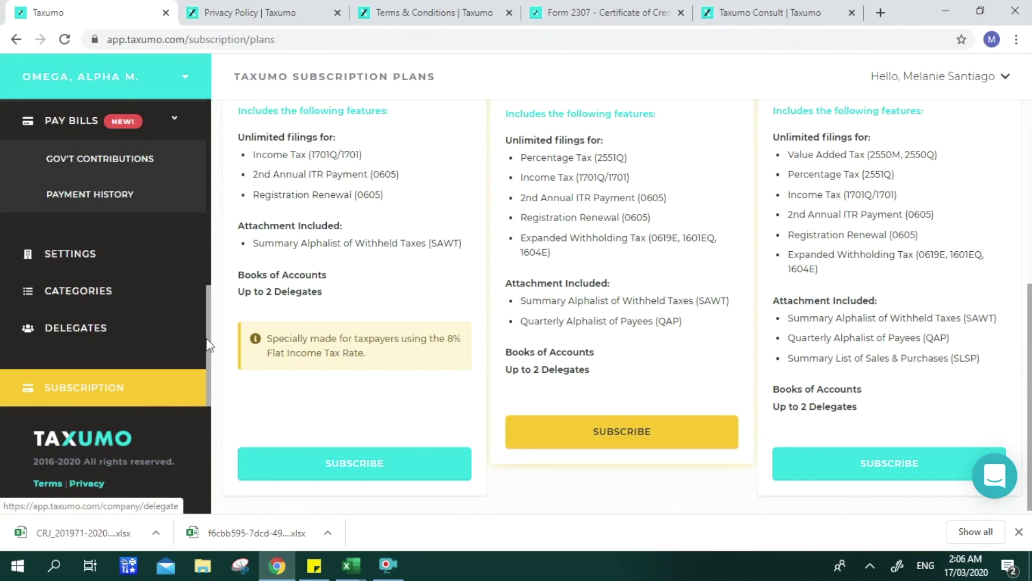
drag(210, 340, 206, 230)
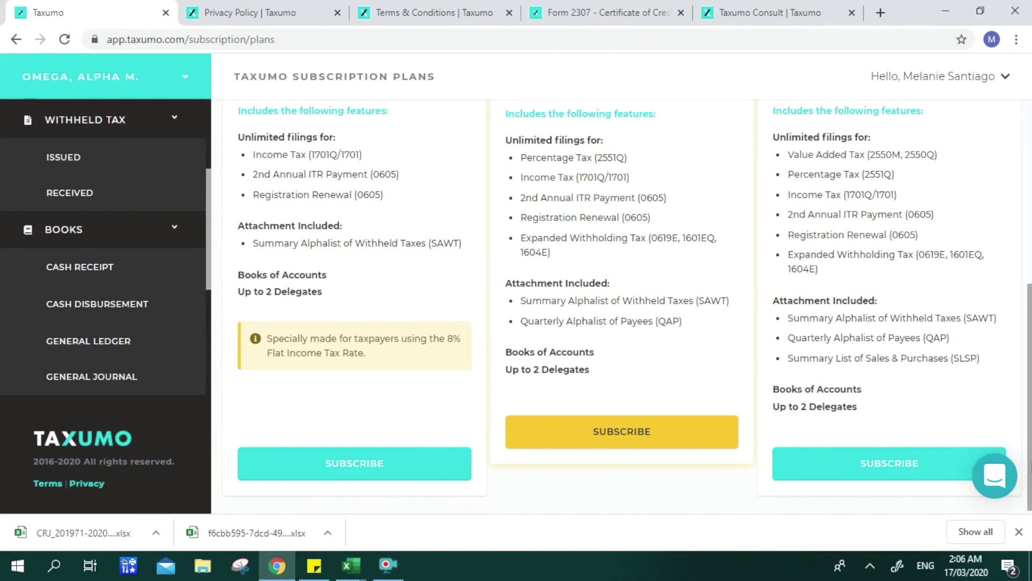
Open the support chat on the plans page and the Taxumo Consult tab, ending on the plans.
click(993, 480)
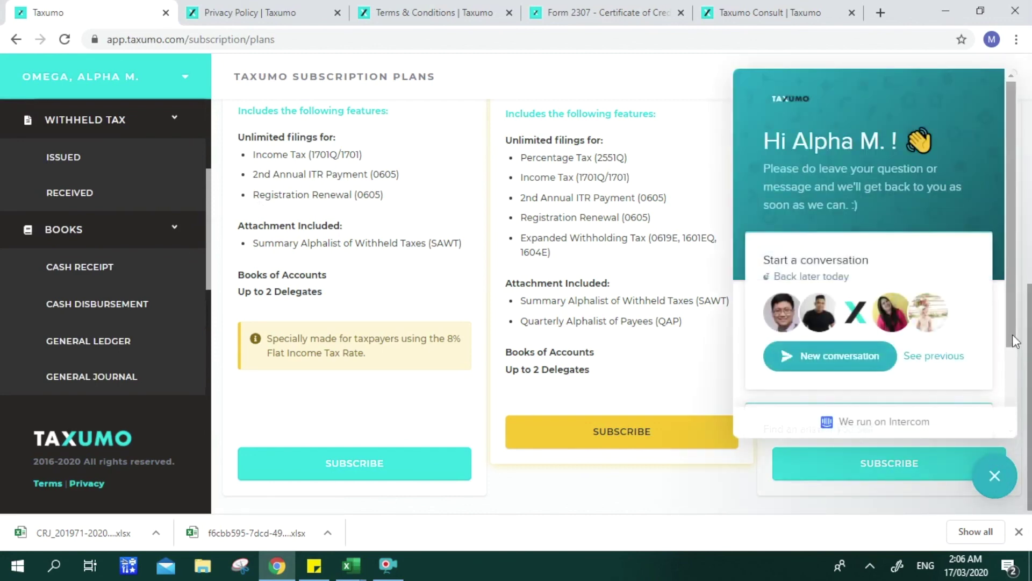
mouse_move(1015, 347)
mouse_down()
mouse_move(1015, 407)
mouse_move(1013, 350)
mouse_up()
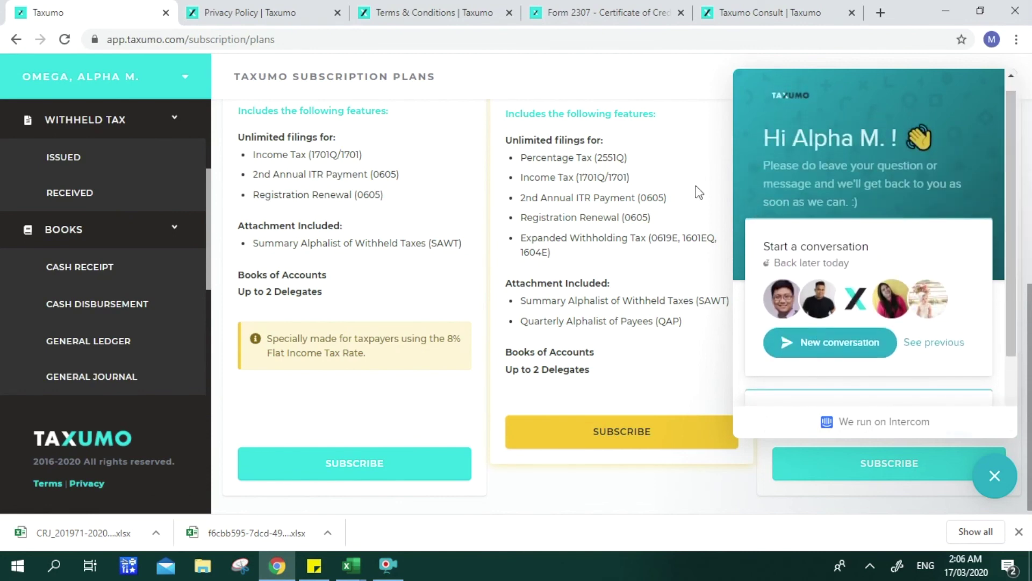
click(730, 19)
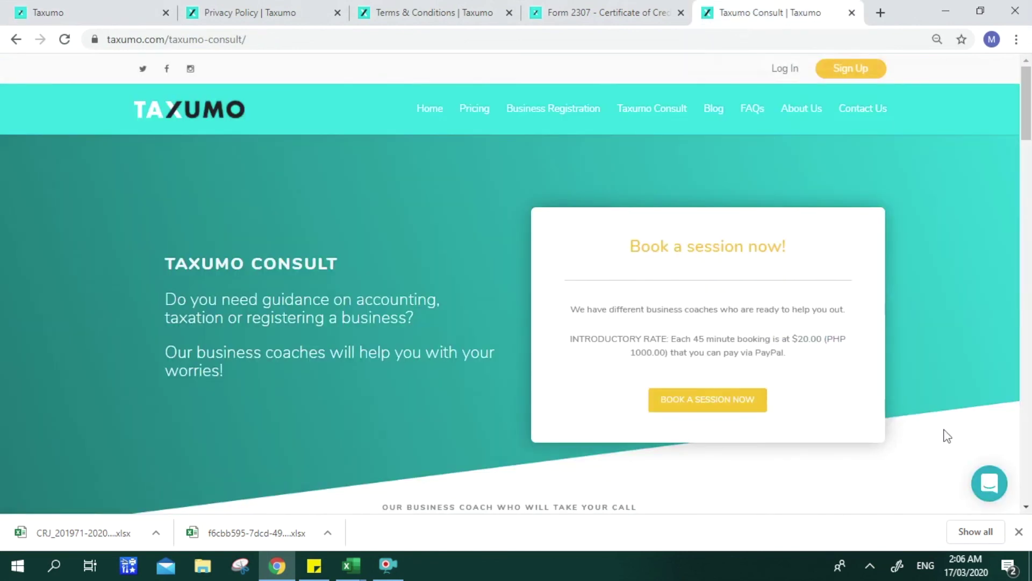
click(992, 483)
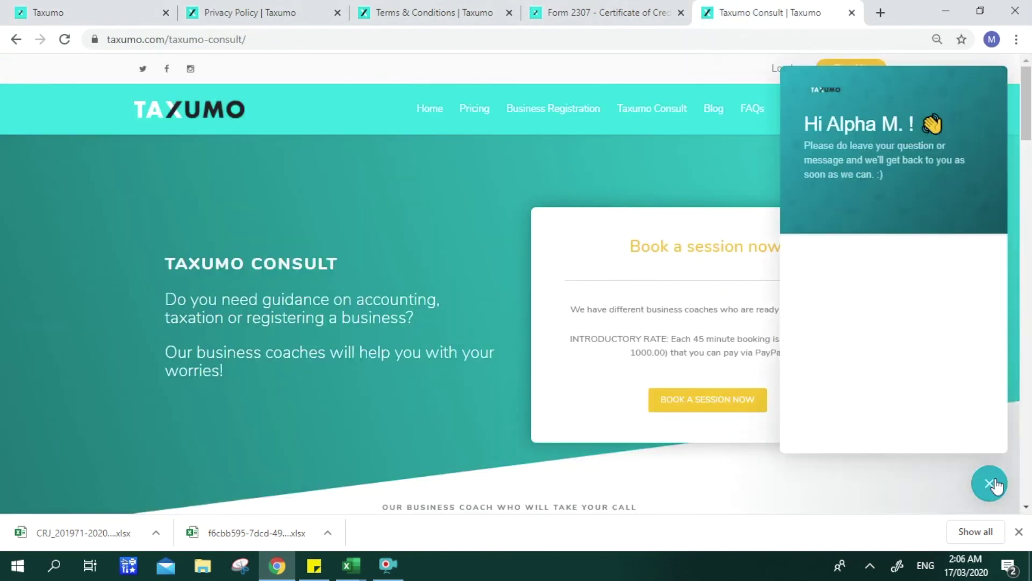
click(54, 13)
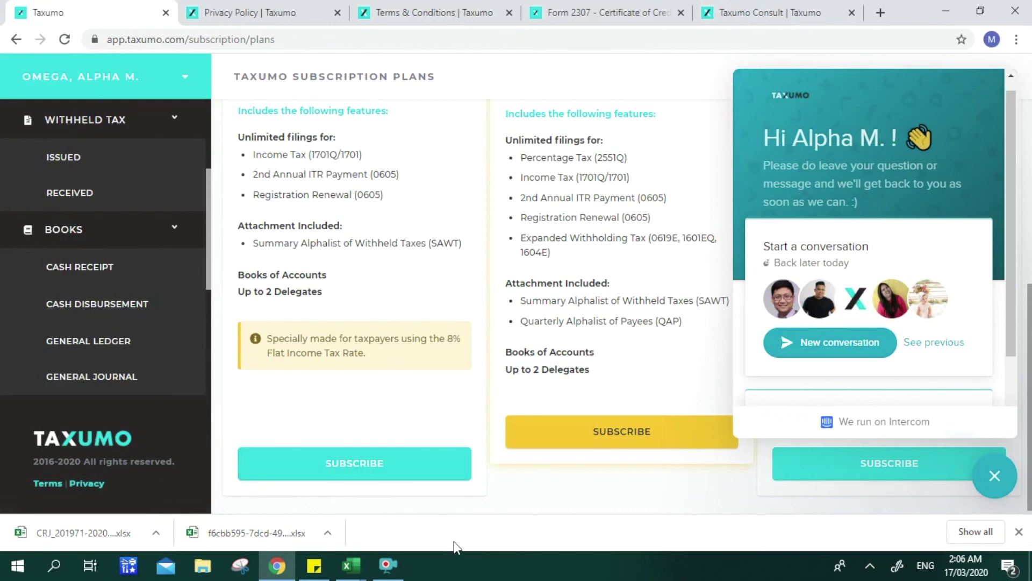
mouse_move(391, 567)
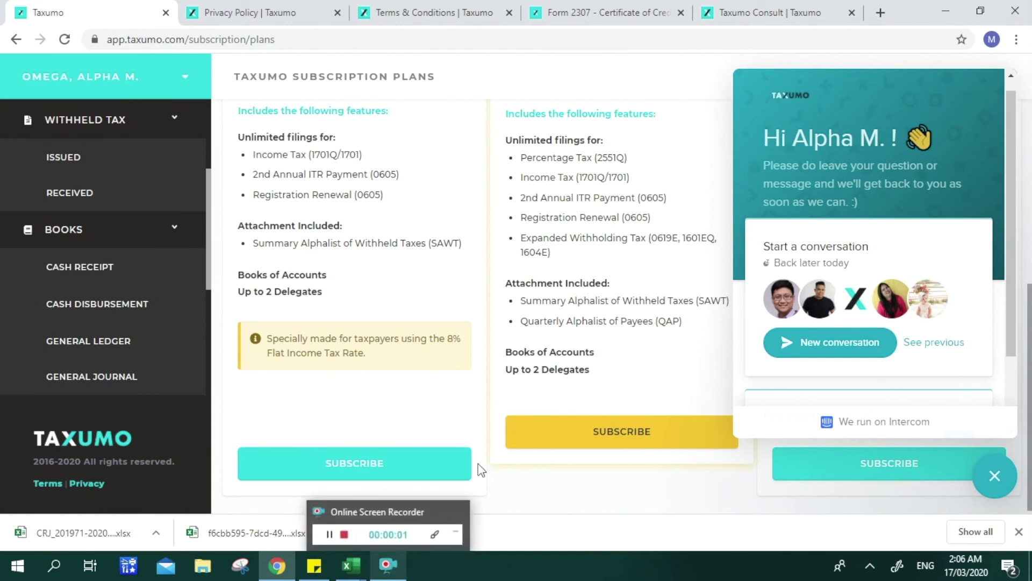
click(390, 574)
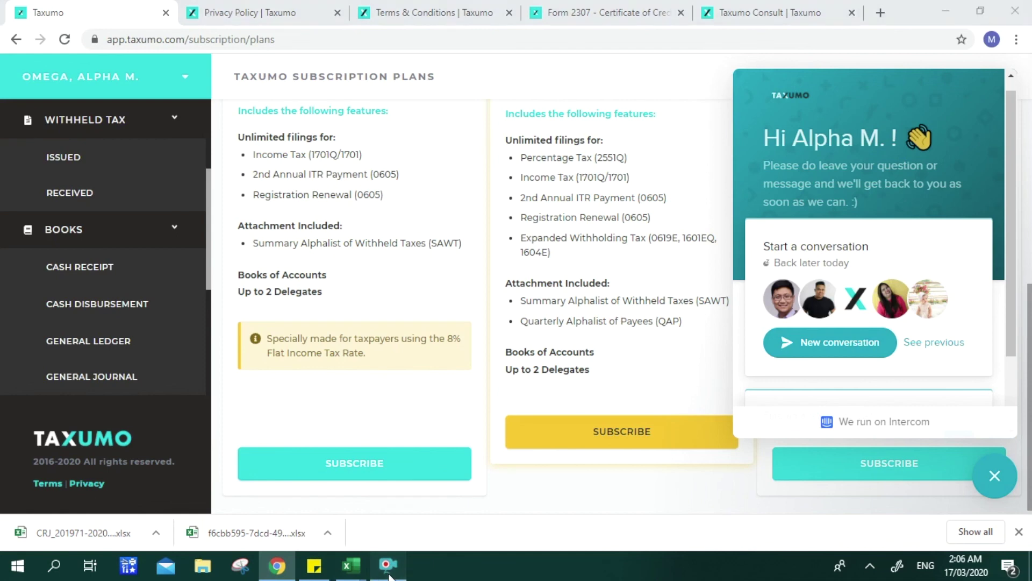